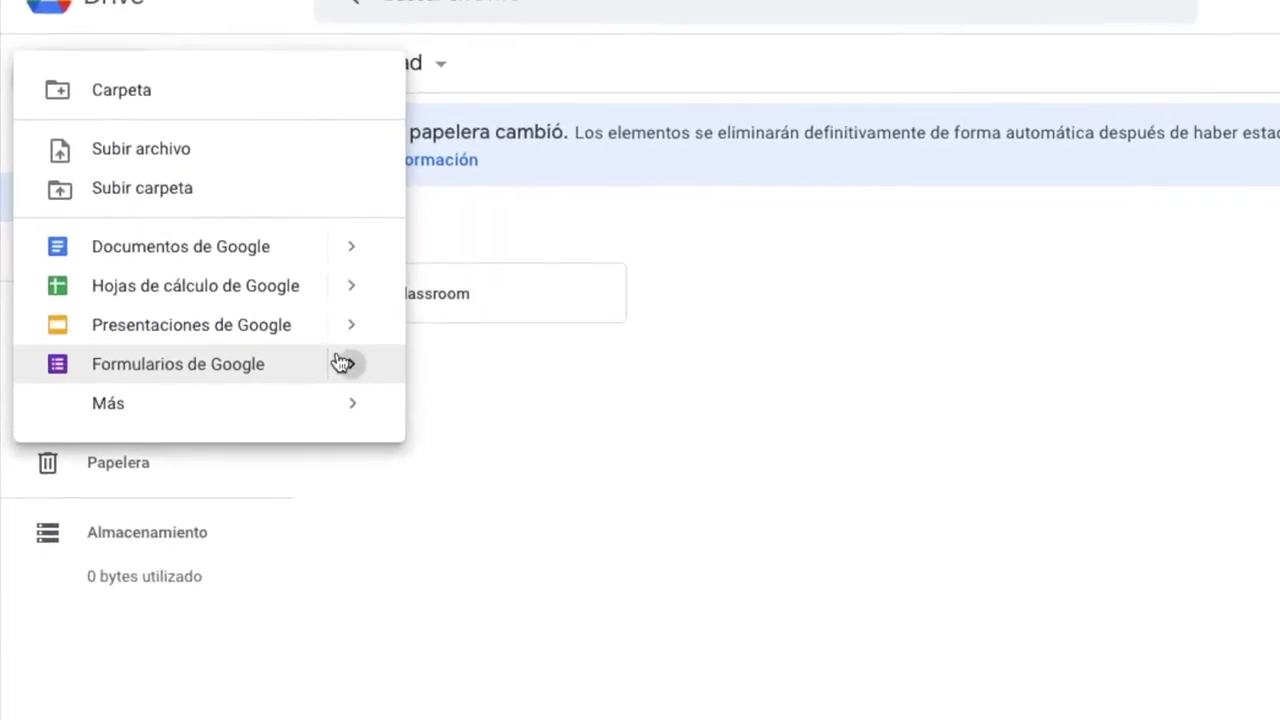
- Create a new folder named "Carpeta de prueba 1" in Mi unidad
mouse_move(297, 329)
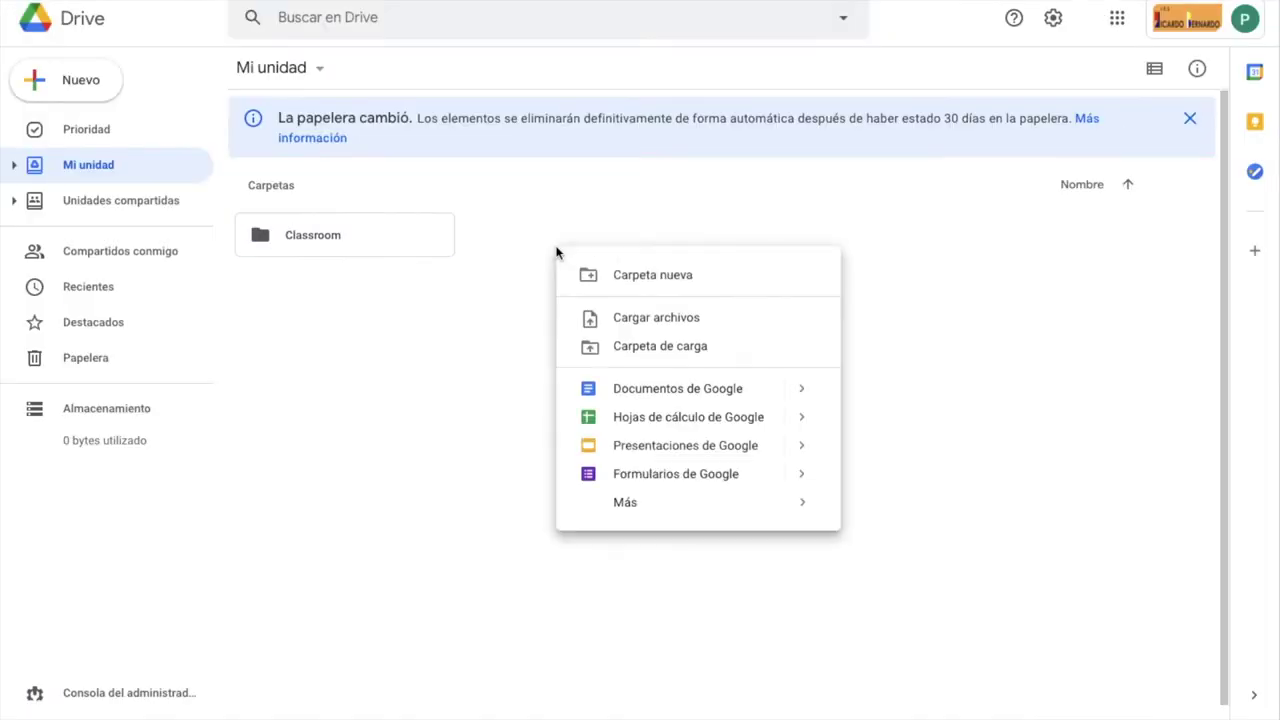
left_click(593, 268)
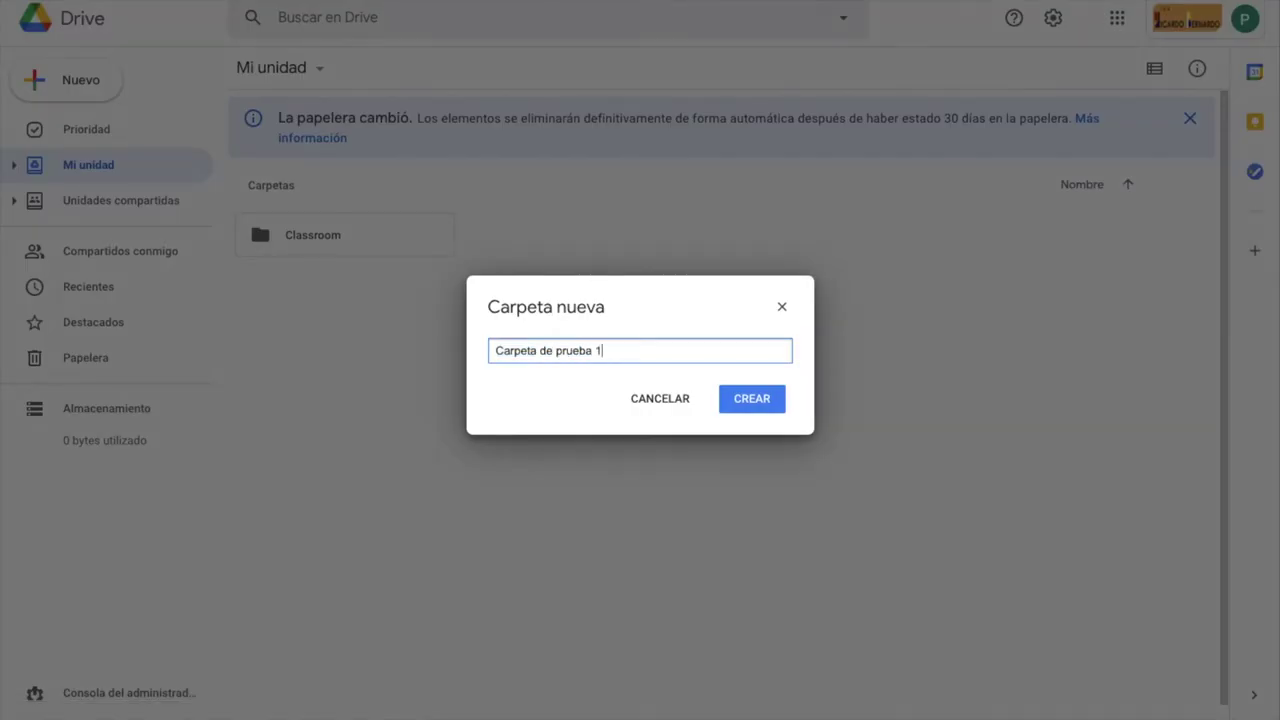
key("Return")
- Open the folder "Carpeta de prueba 1" and create a subfolder named "Subcarpeta de prueba 1" in it
double_click(389, 240)
right_click(351, 229)
left_click(443, 251)
type("Subcarpeta de prueba 1")
key("Return")
- Create a blank Google Form from Drive and enter a title beginning with "Formular"
left_click(75, 79)
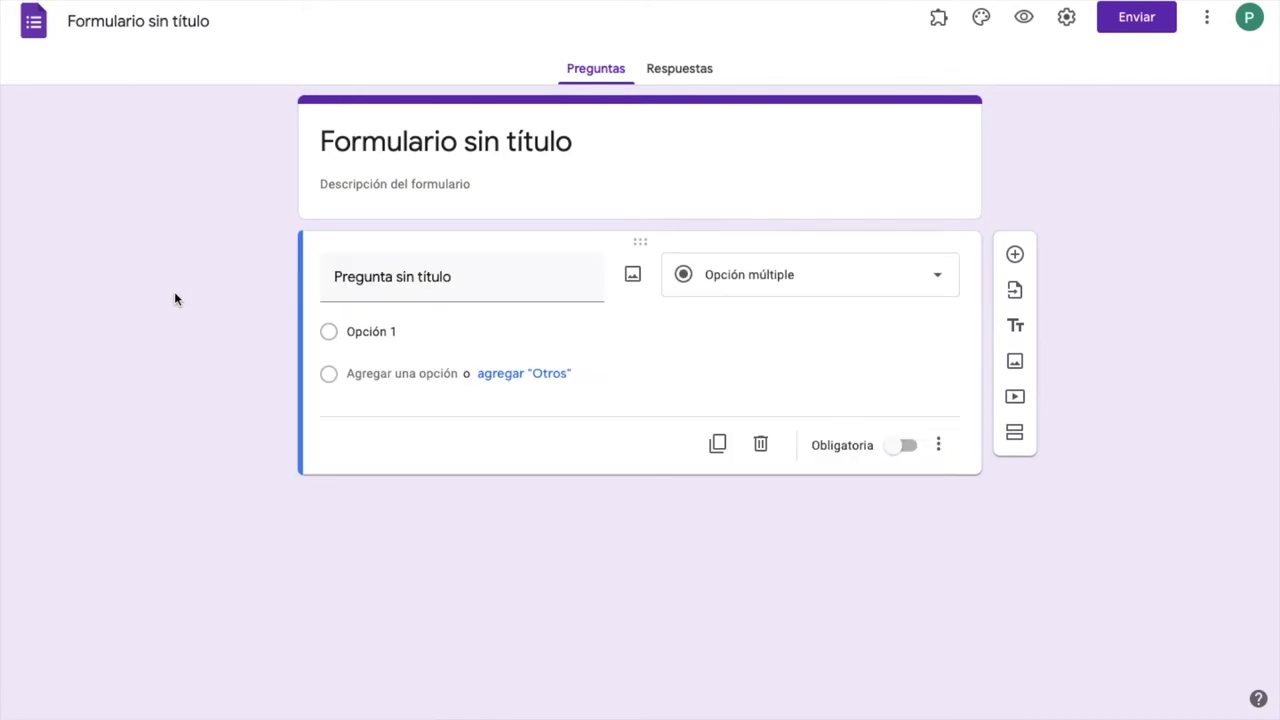
left_click(579, 158)
type("Formular")
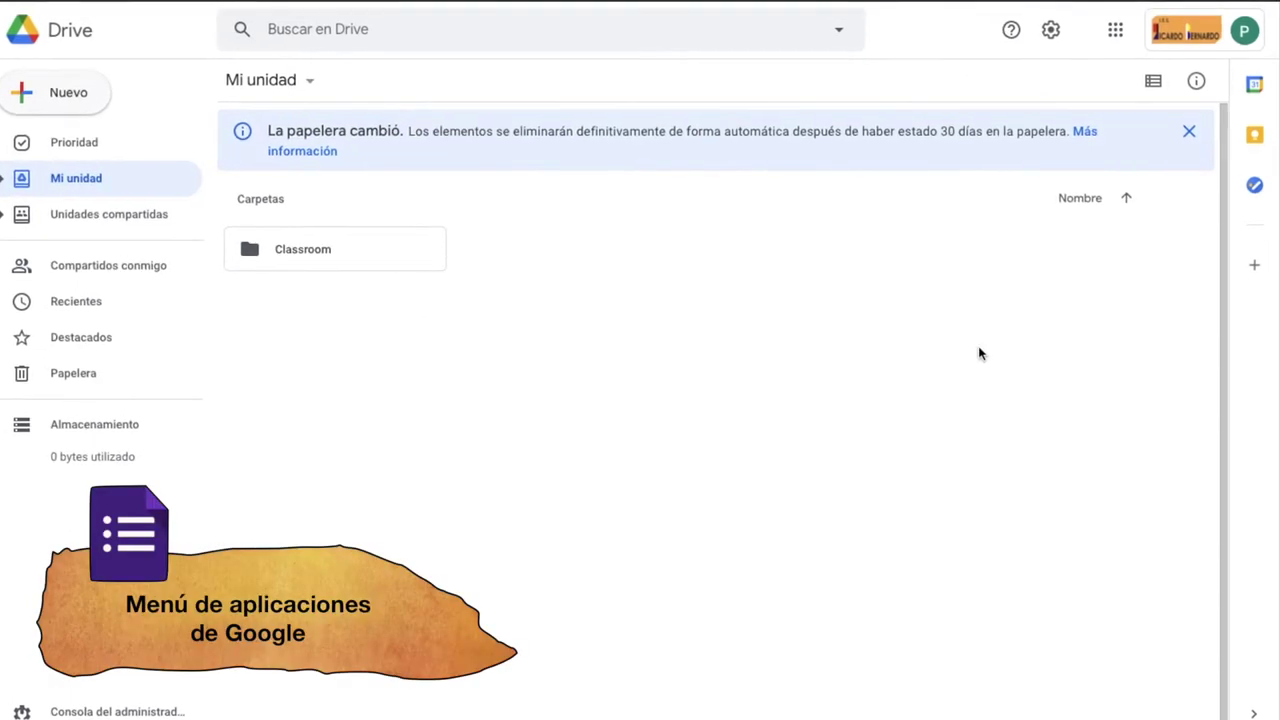
- Open Google Forms from the Google apps and start a new blank form
left_click(1109, 33)
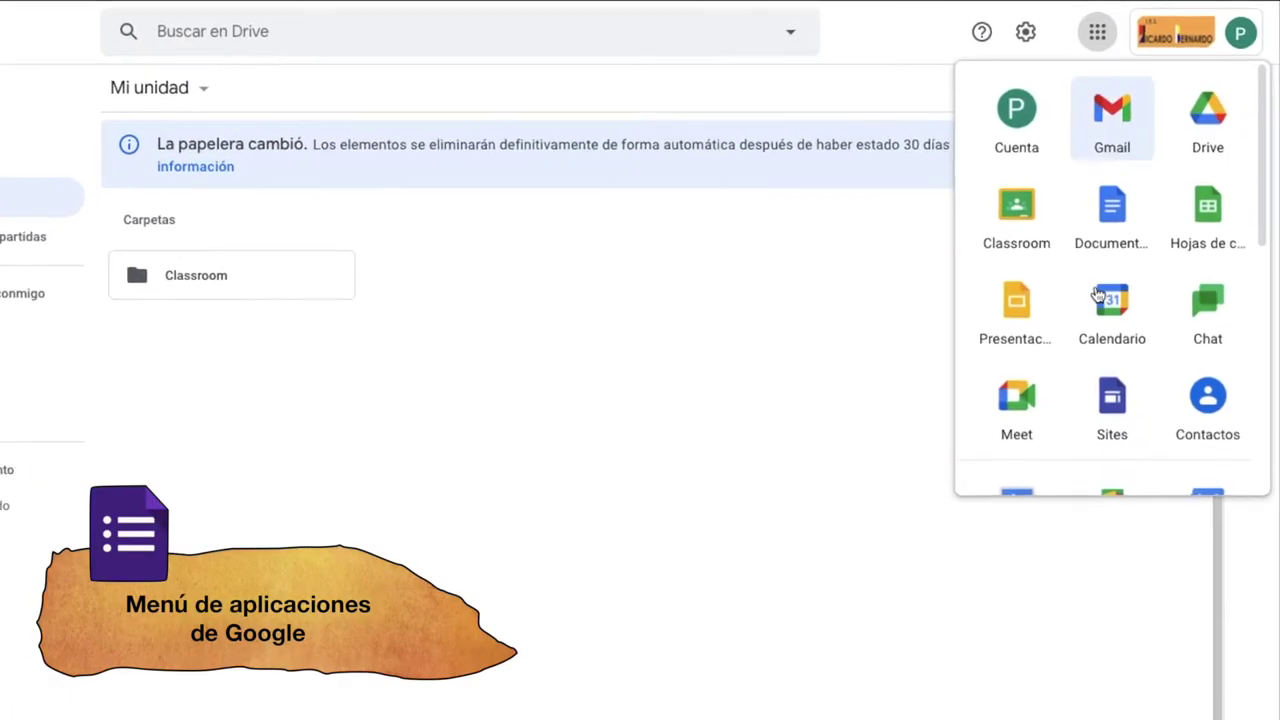
scroll(1080, 350, "down", 4)
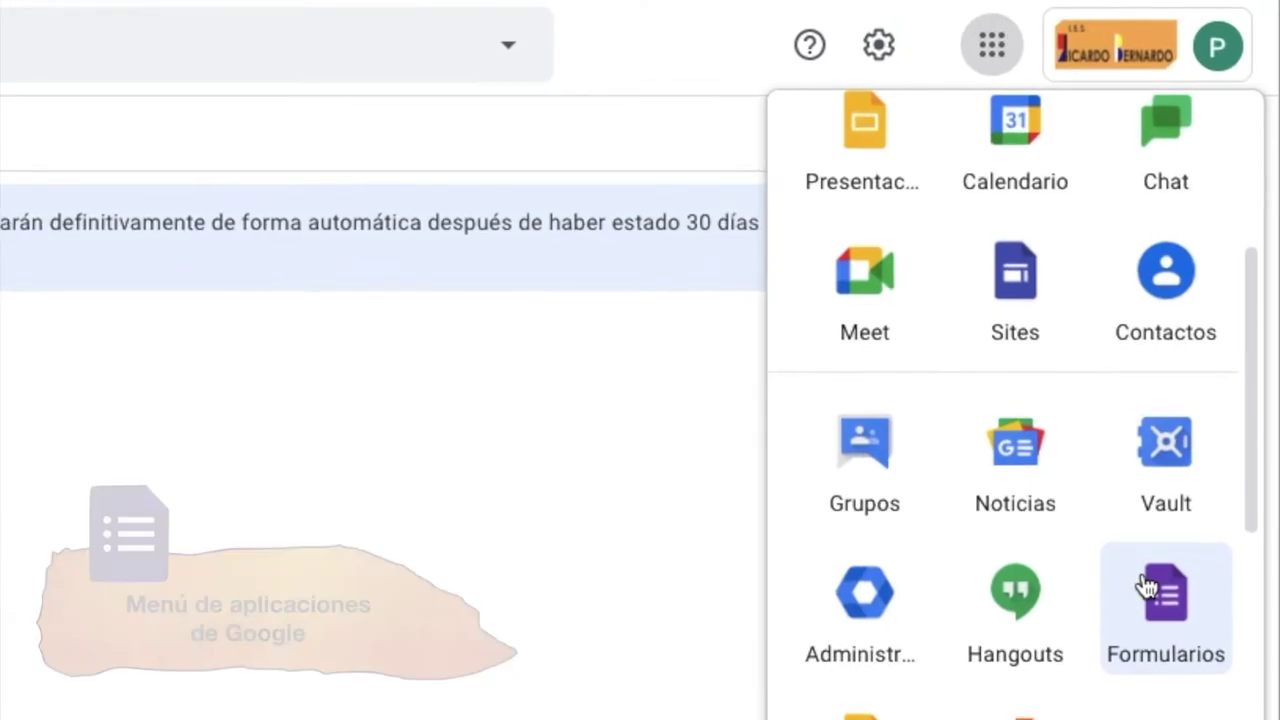
left_click(1148, 570)
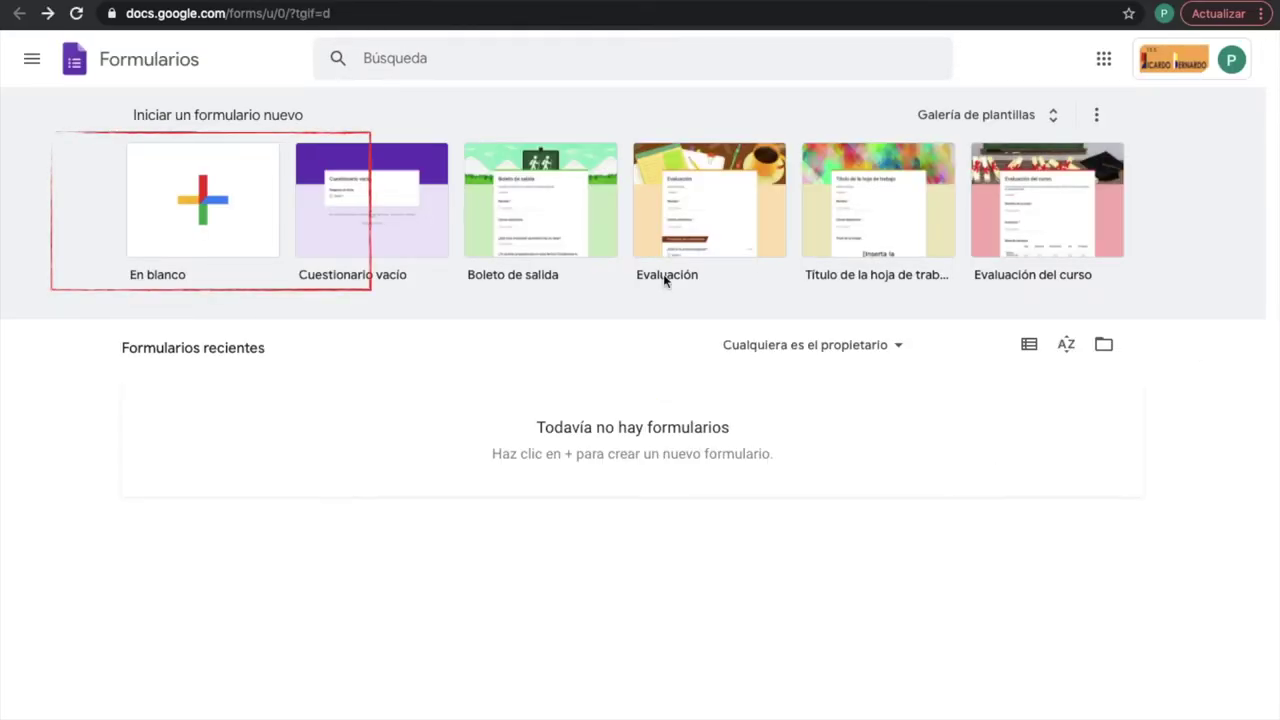
left_click(198, 199)
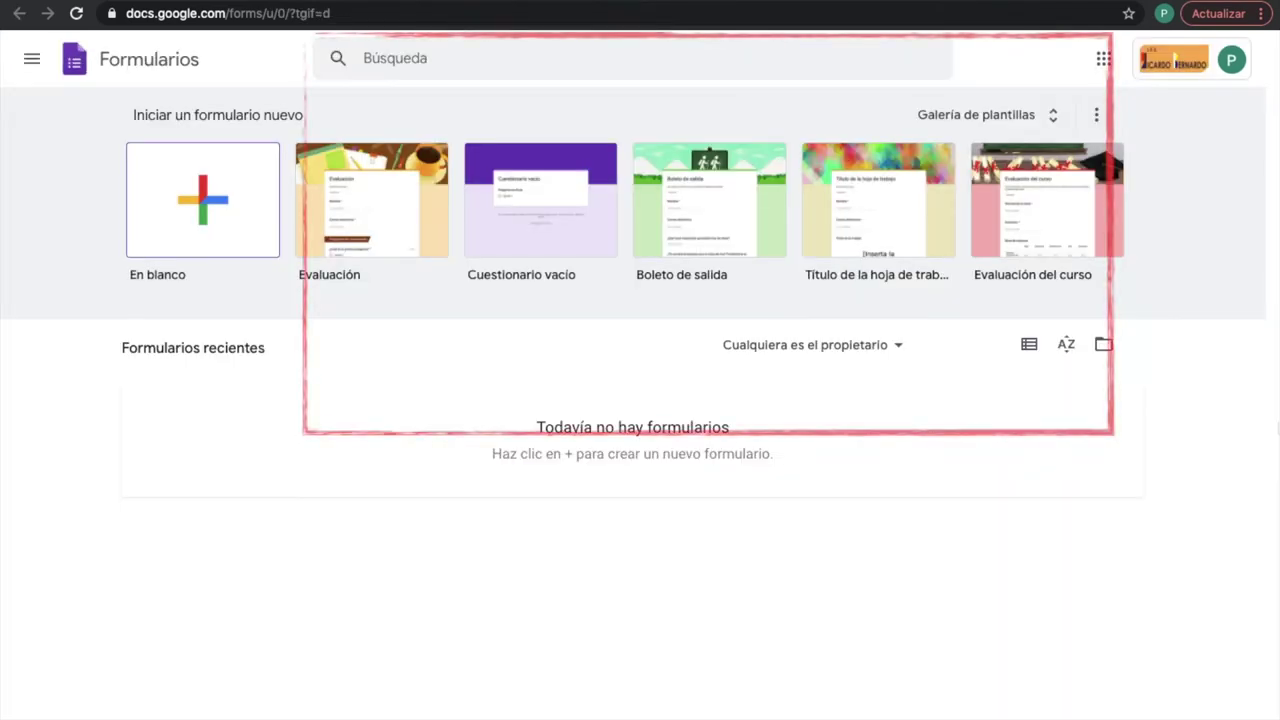
- Browse the general template gallery and create a form from the "Comentarios de los clientes" template
left_click(1056, 116)
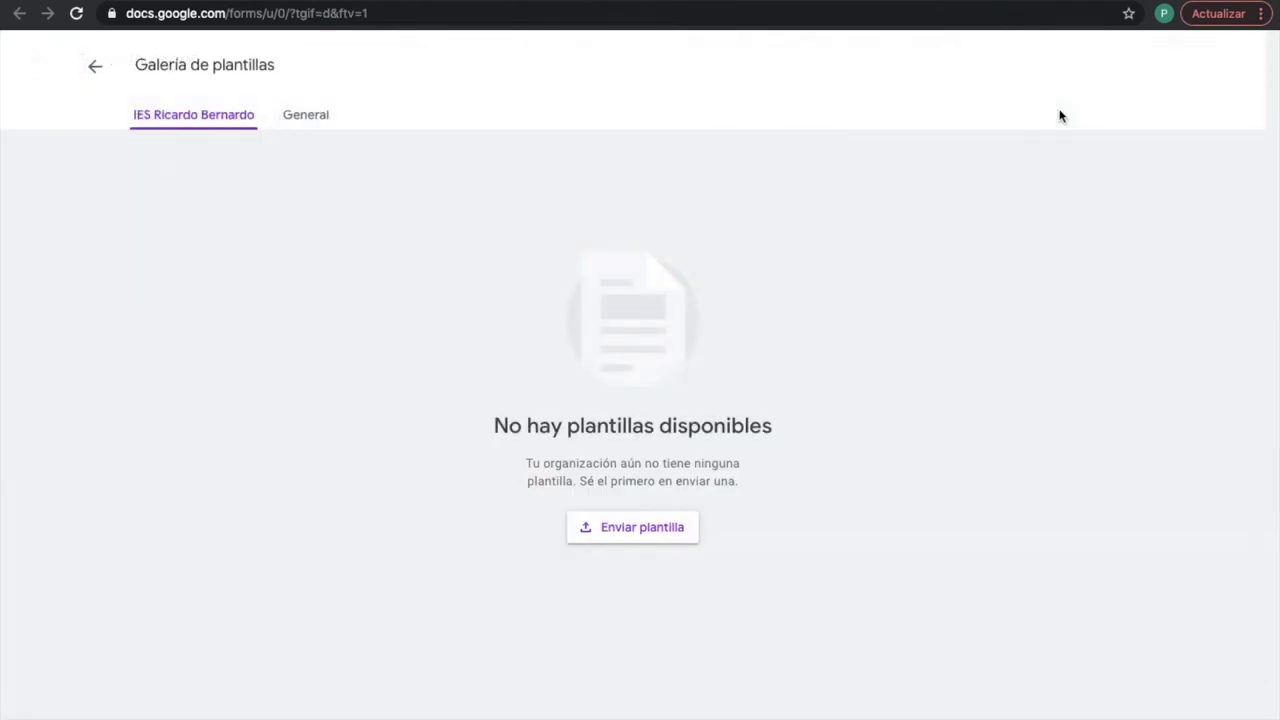
left_click(306, 118)
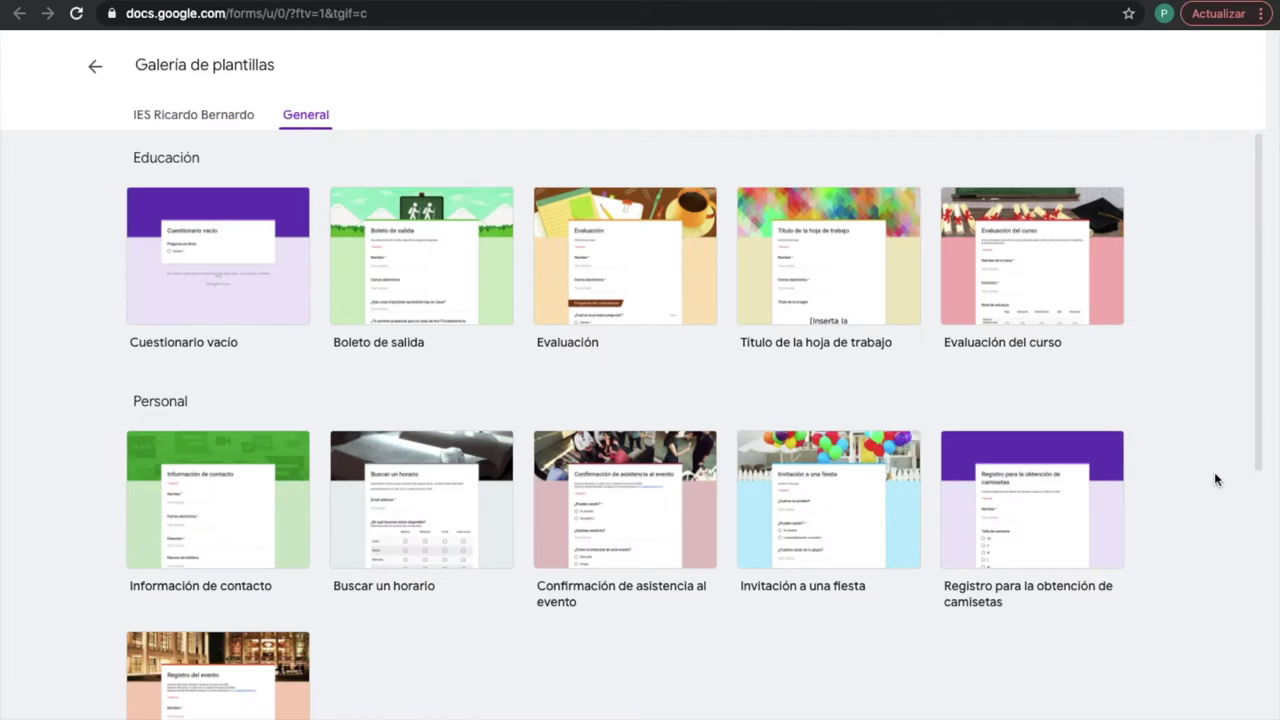
scroll(1216, 479, "down", 6)
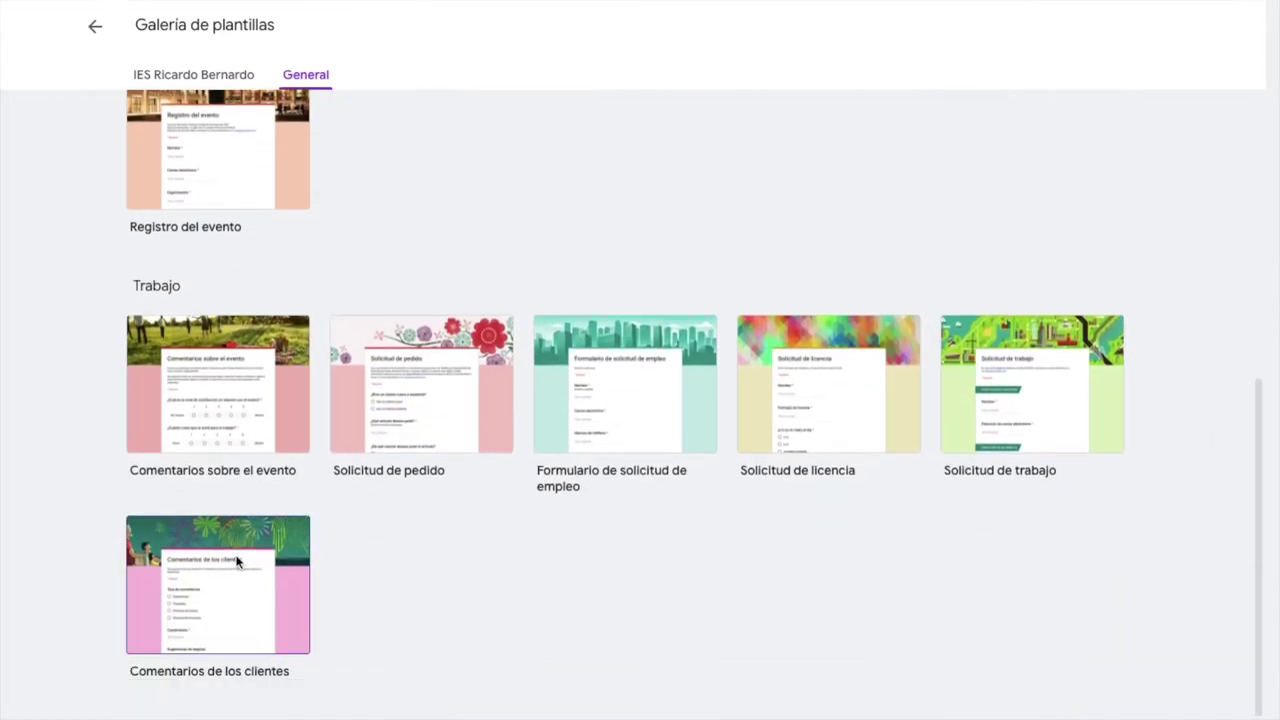
left_click(238, 562)
- Title the form "Formulario de prueba" and set its description to "Descripción de un formulario de prueba."
type("Formulario de prue")
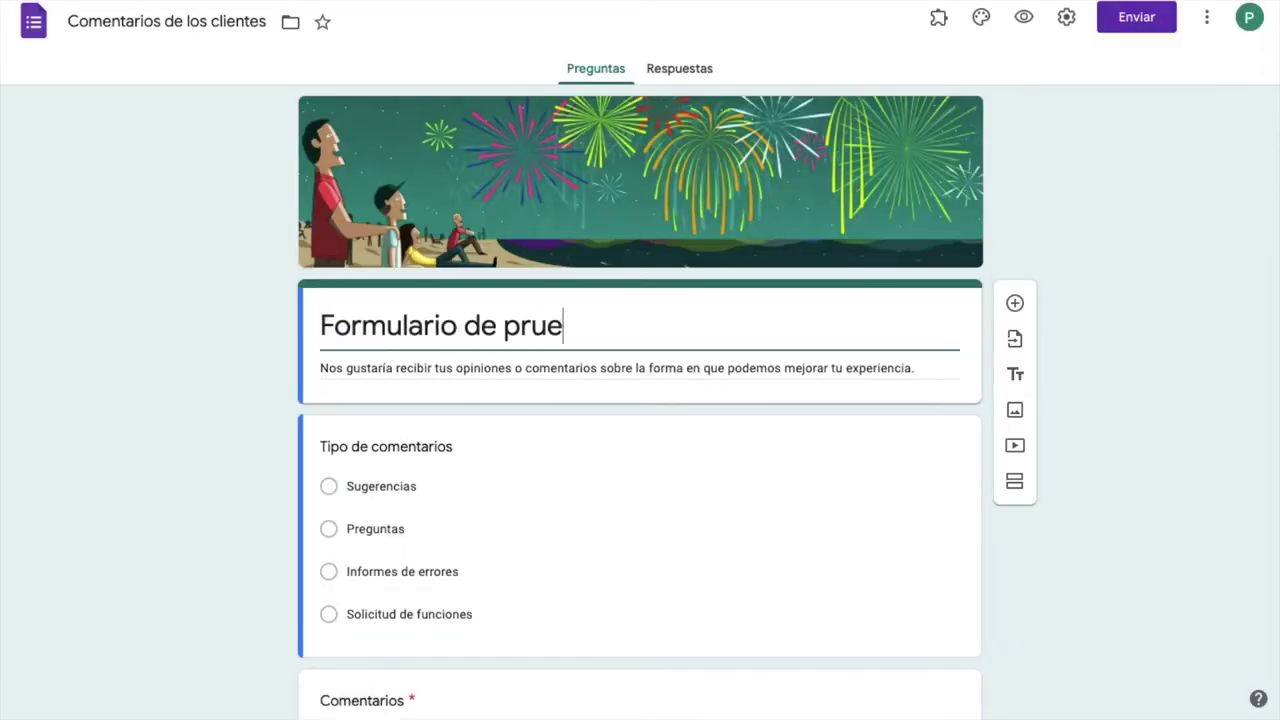
type("ba")
key("Tab")
type("Descripción de un formulario de prueba.")
- Delete the "Tipo de comentarios" question and rename the paragraph question after it as "Pregunta abierta"
left_click(633, 462)
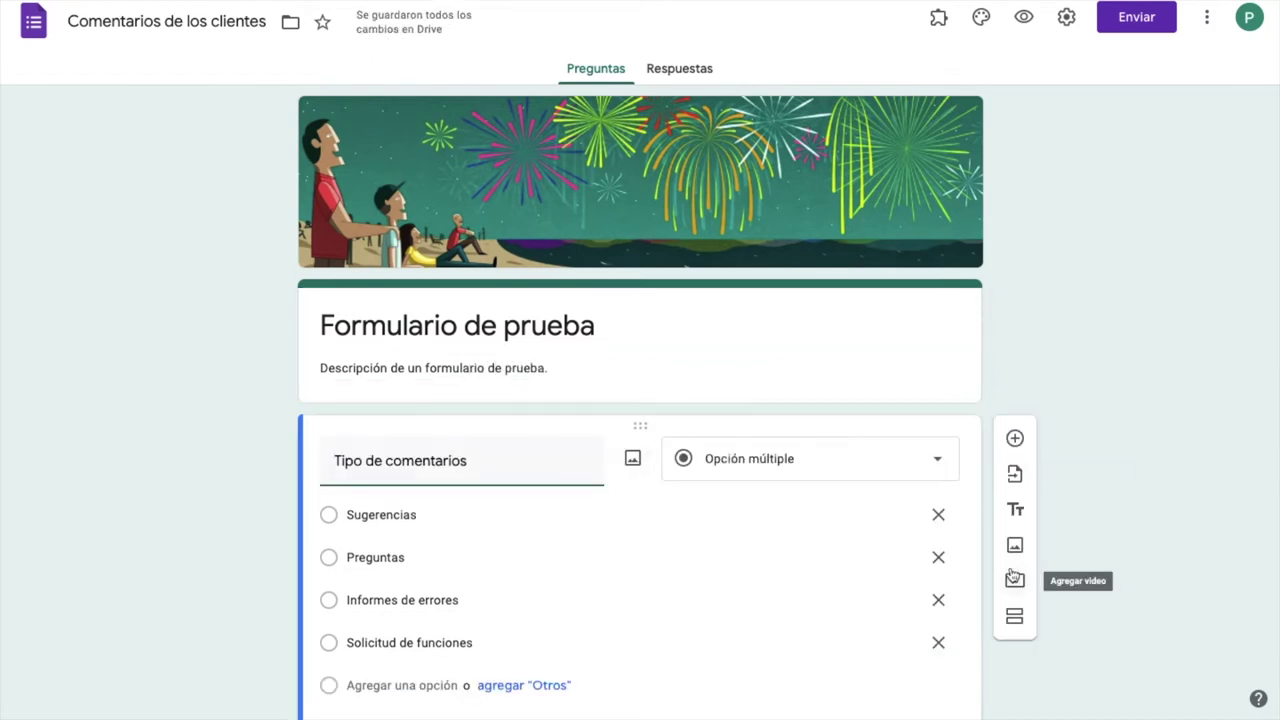
scroll(744, 483, "down", 2)
left_click(762, 610)
double_click(497, 244)
type("Pregu")
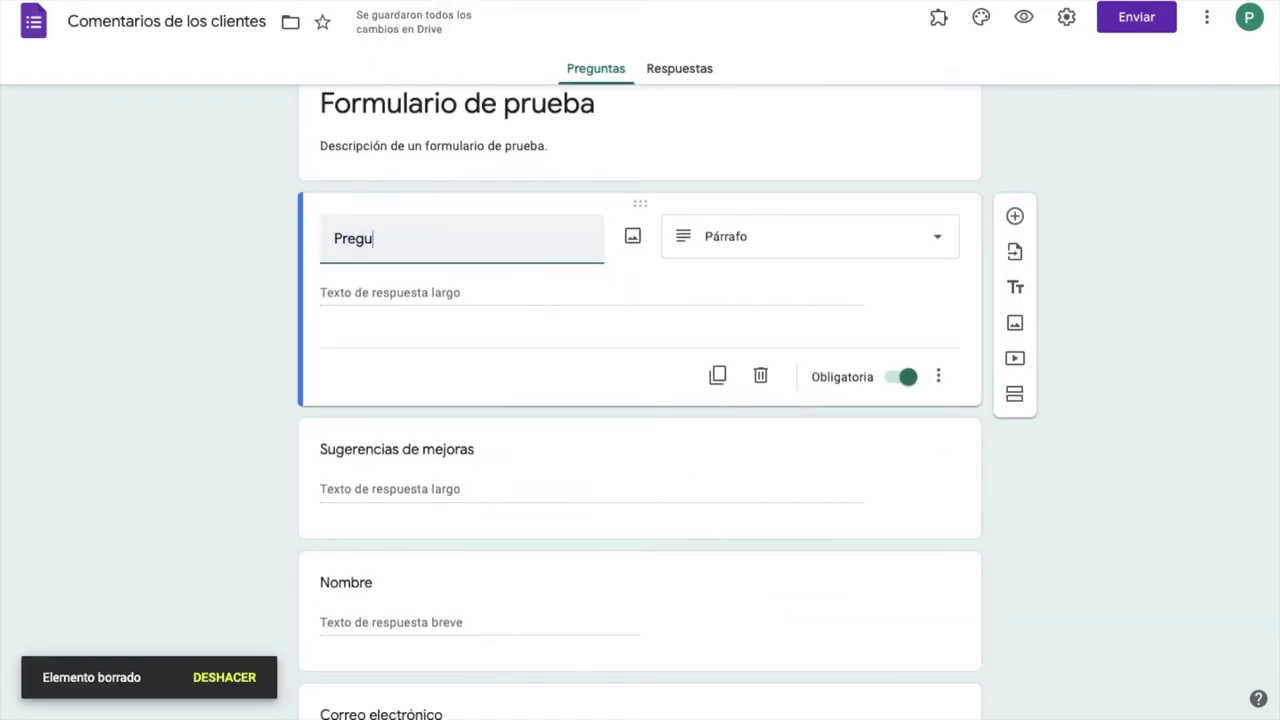
type("nta abierta")
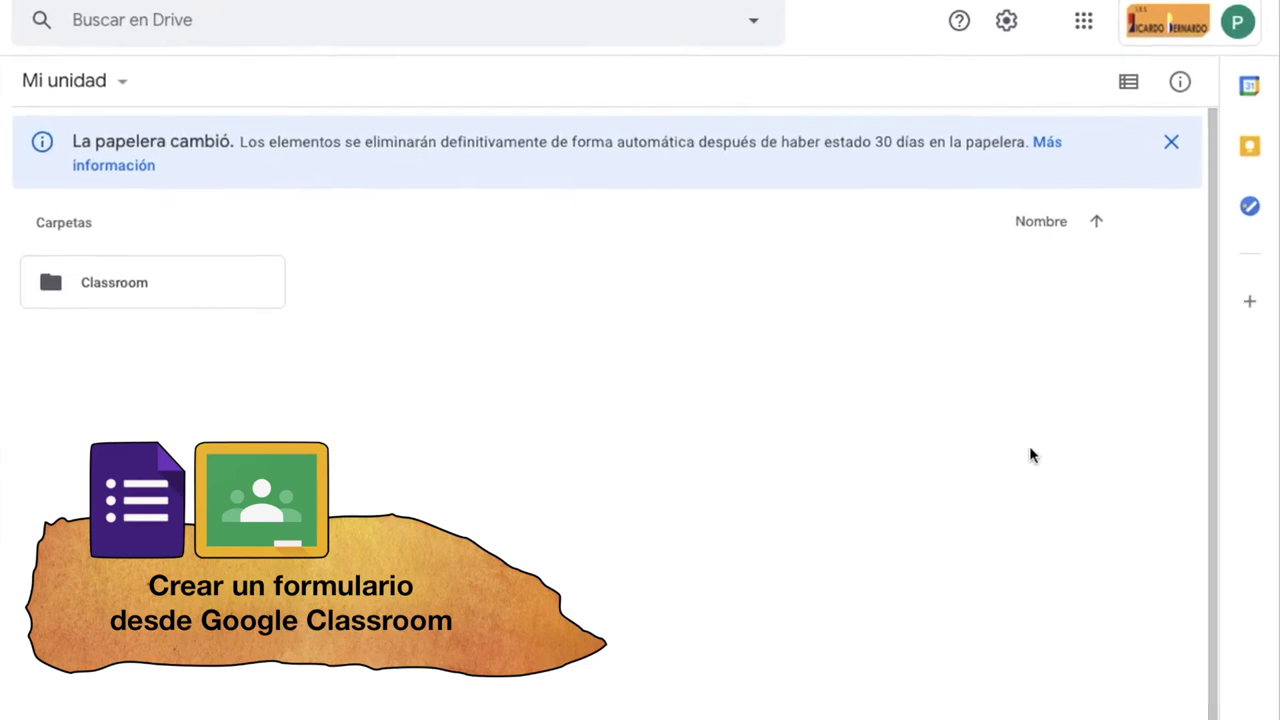
- Switch to Google Classroom and open the classwork page of CLASE DEMO
left_click(1097, 20)
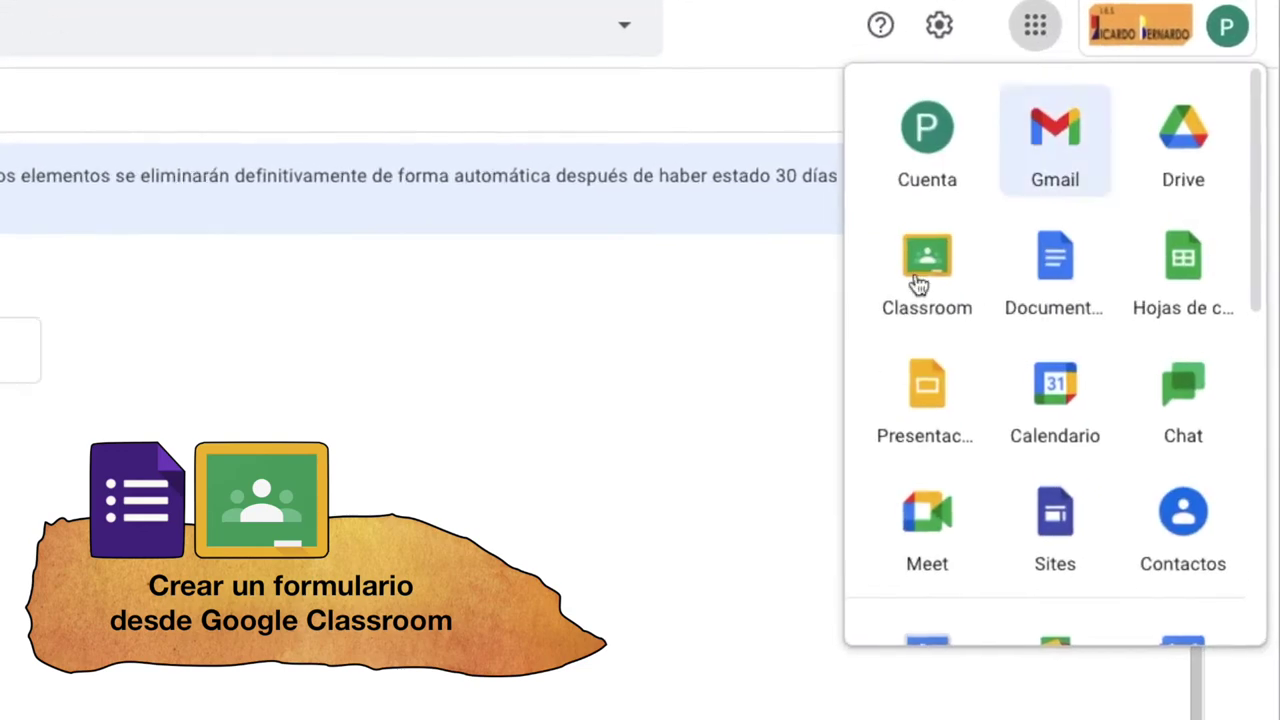
left_click(912, 302)
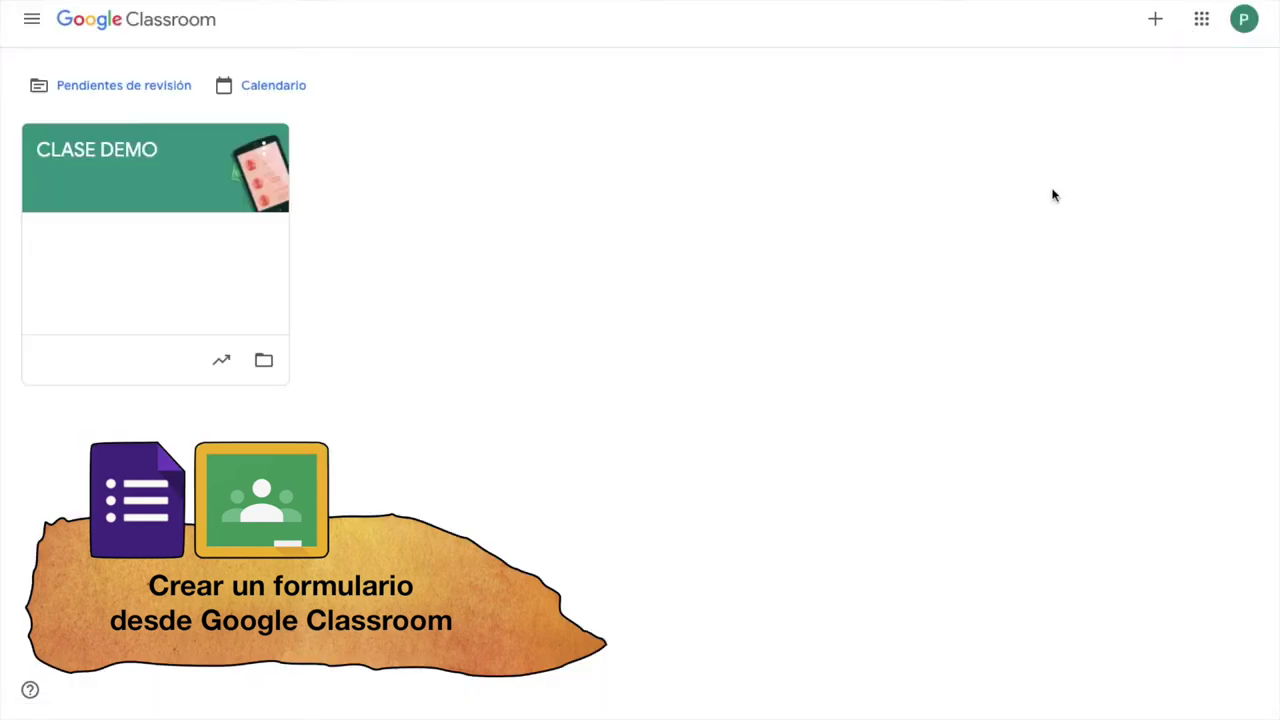
left_click(96, 150)
left_click(646, 40)
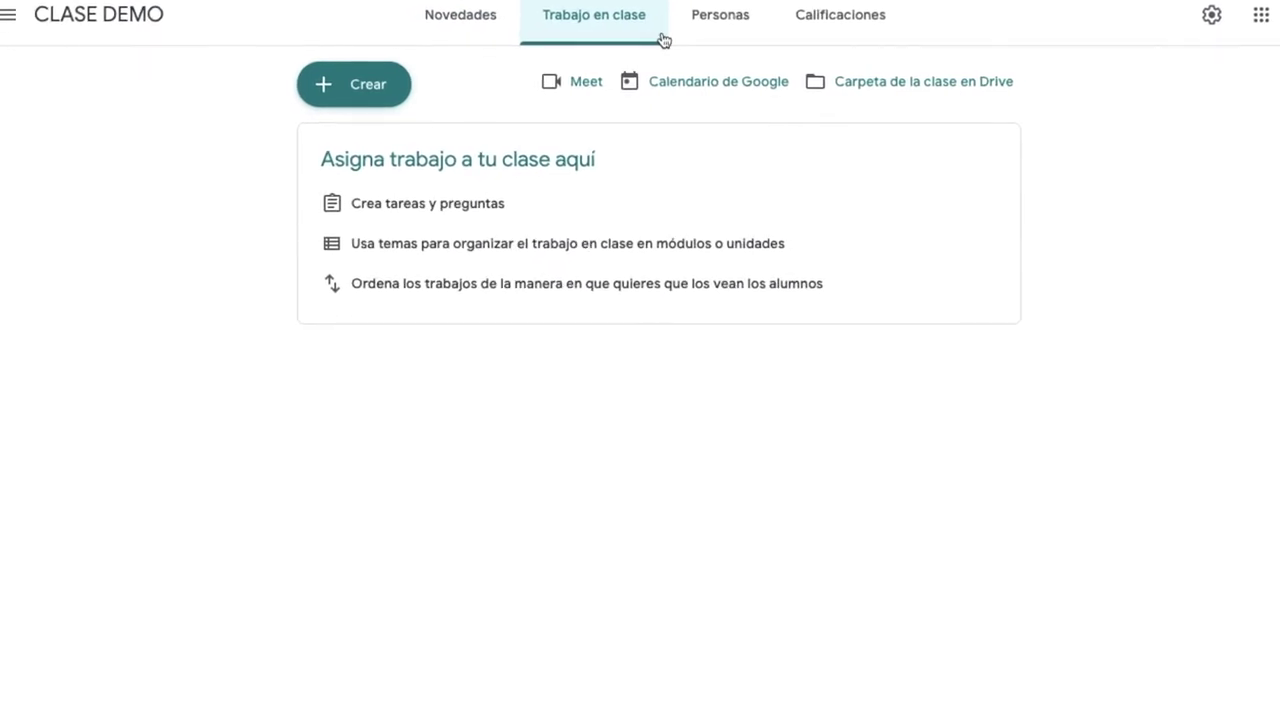
- Create a quiz assignment (Tarea con cuestionario) and open its attached Blank Quiz form for editing
left_click(392, 98)
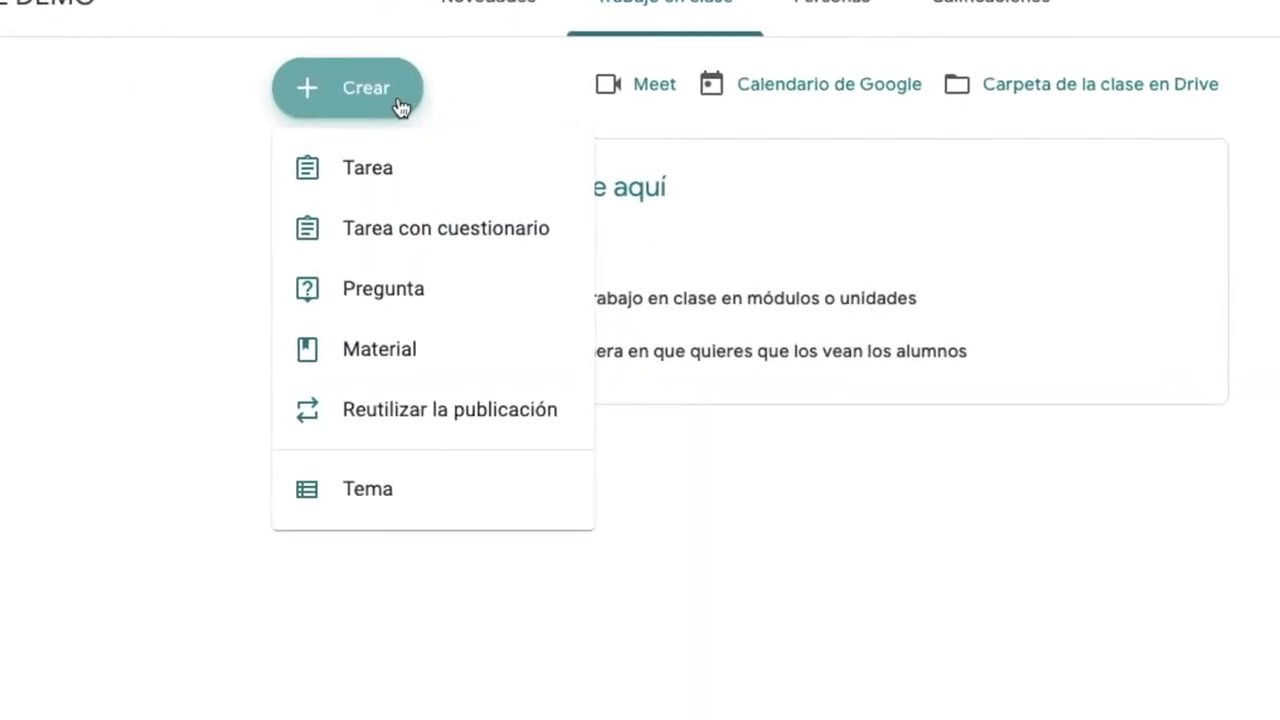
left_click(423, 216)
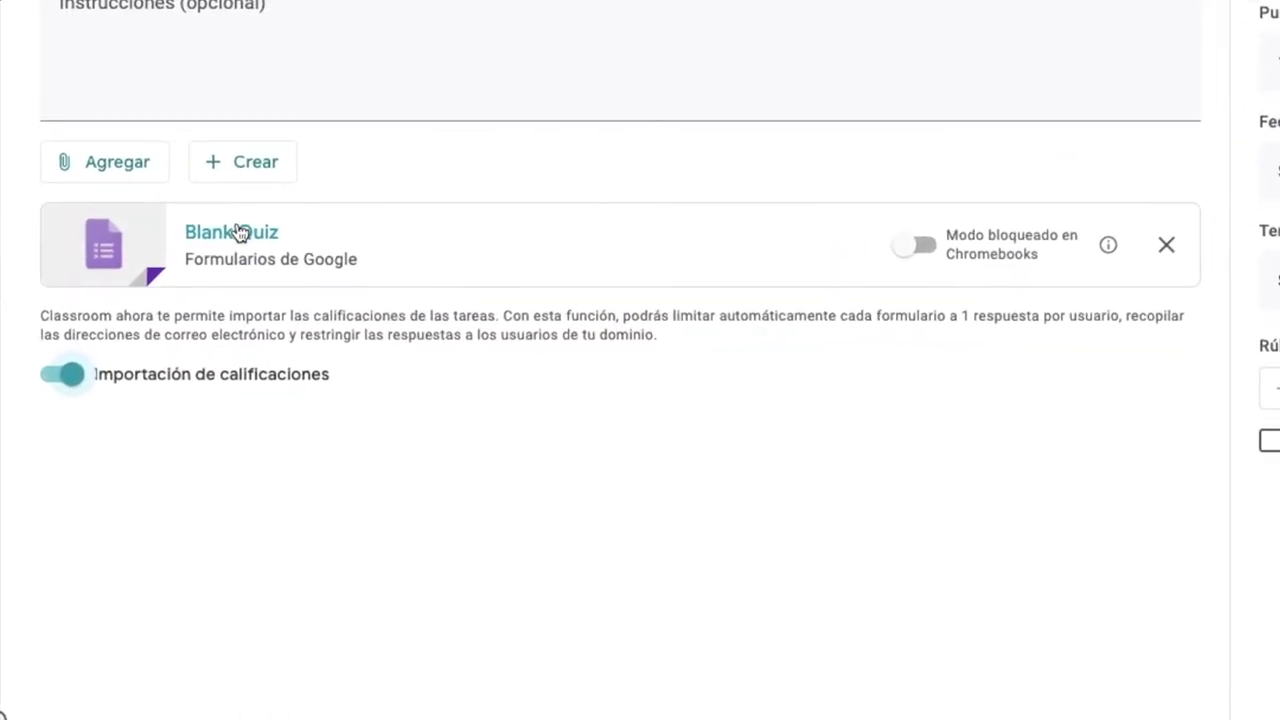
left_click(230, 253)
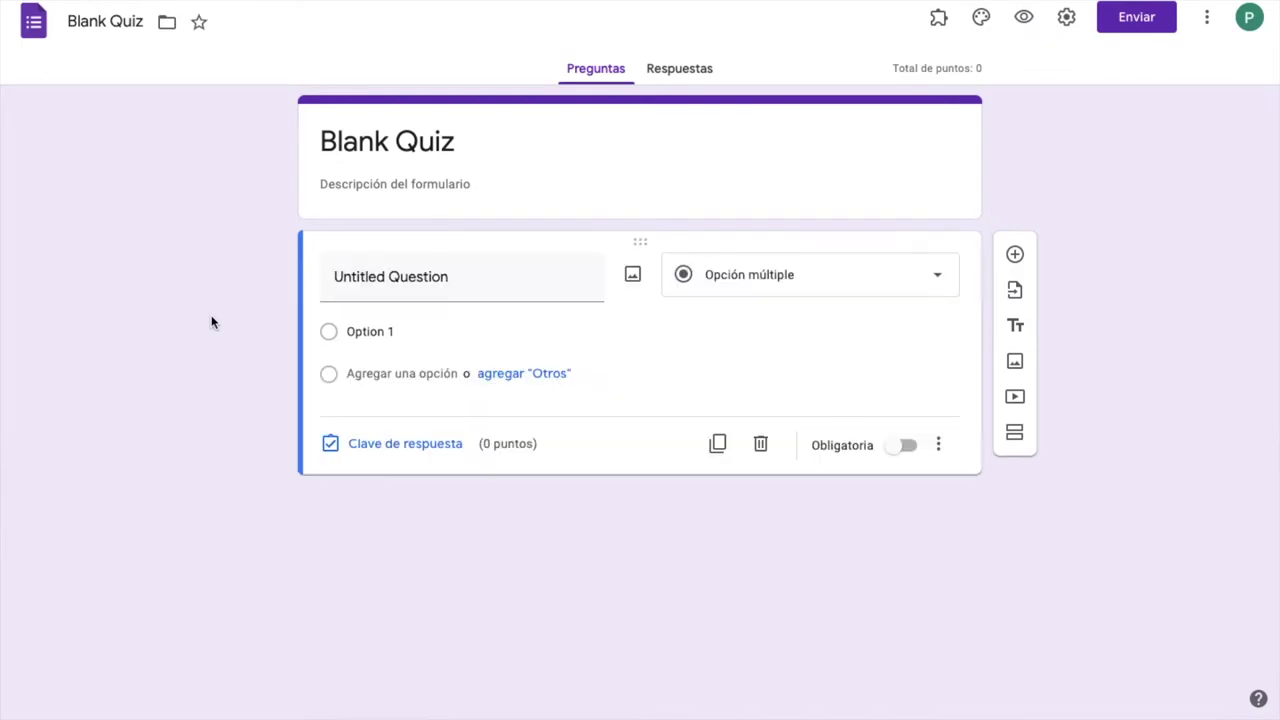
- Title the quiz "Prueba de formulario evaluable" and set up "Pregunta 1" with four options and a 5-point answer key
type("Prueba de formulario evaluable")
left_click(376, 262)
type("Pregunta 1")
left_click(397, 457)
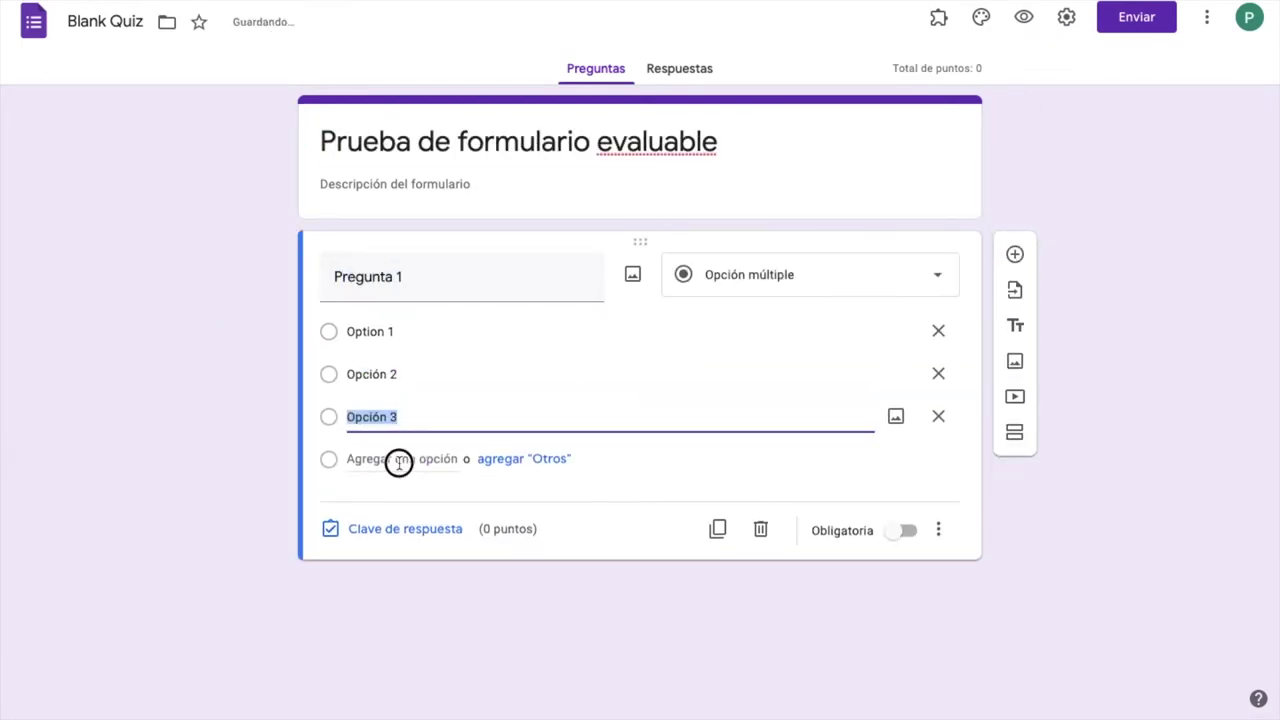
left_click(405, 571)
left_click(923, 583)
- Add a multiple-choice question "Pregunta 2" with four options and give it a 5-point answer key
left_click(1015, 254)
type("Pregunta 2")
left_click(371, 626)
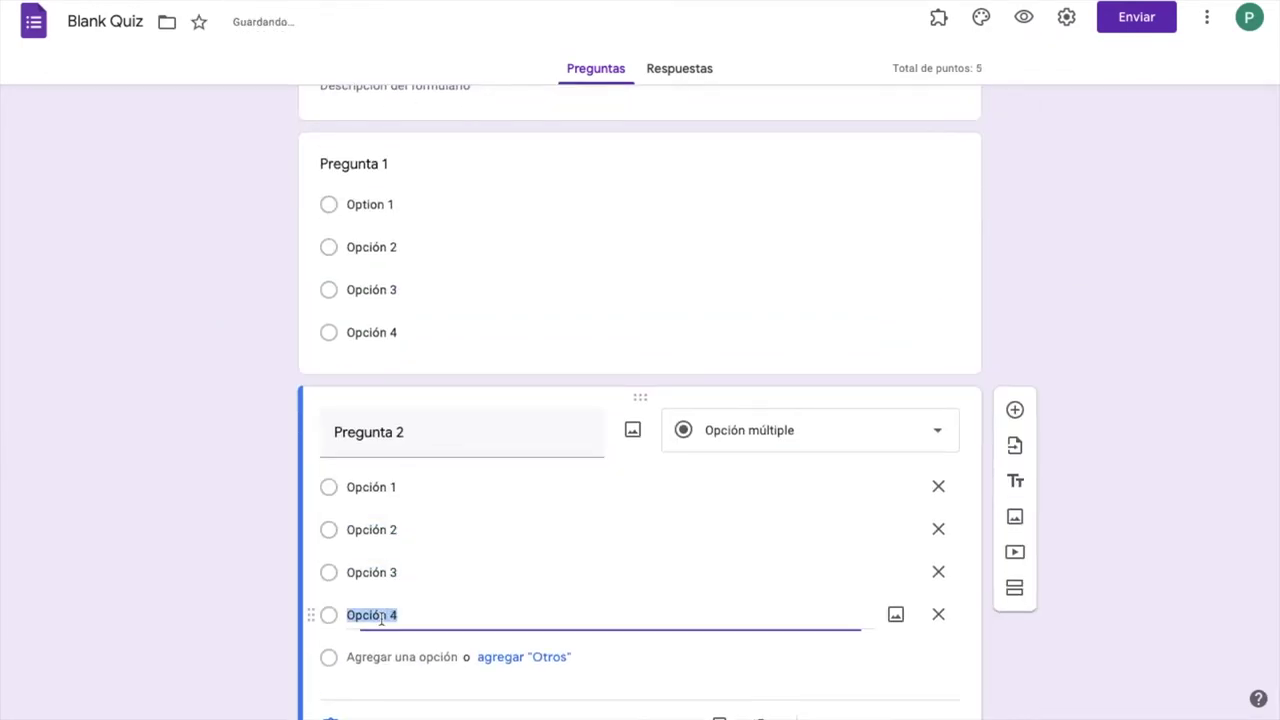
left_click(405, 690)
type("5")
left_click(337, 431)
left_click(920, 643)
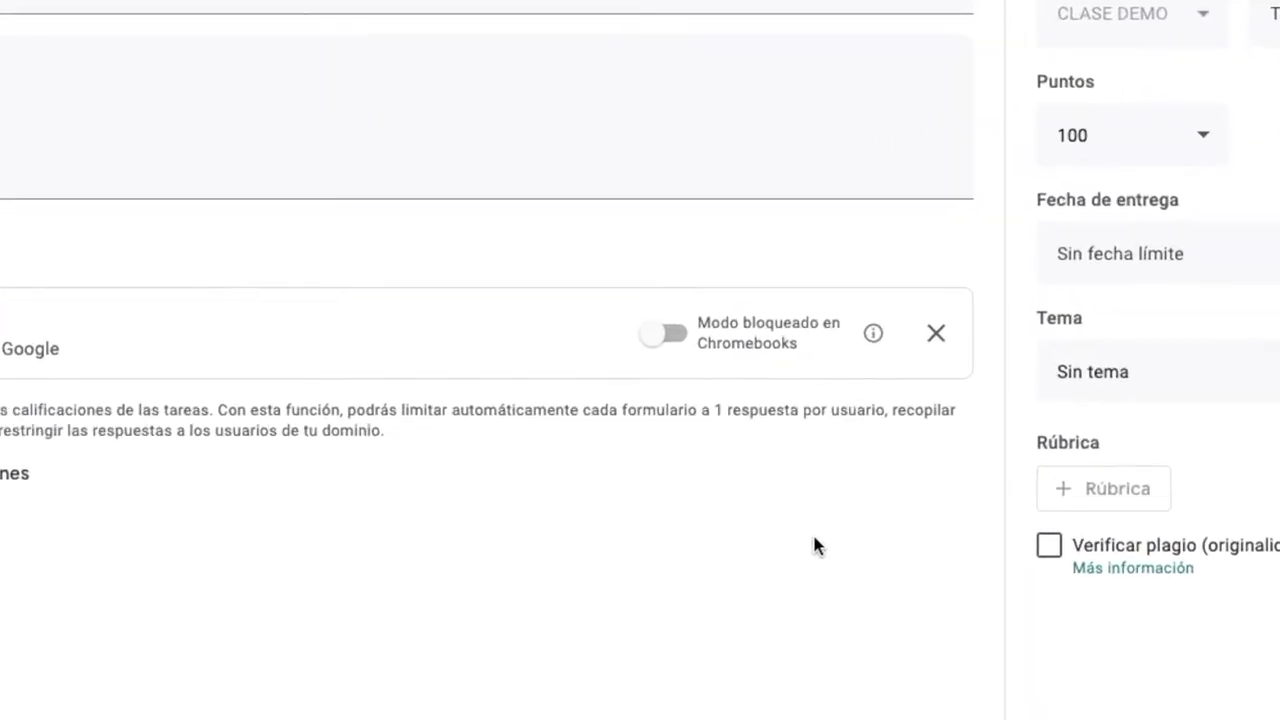
- Enable locked mode on Chromebooks, title the assignment "Prueba con un formulario evaluable" and edit its points value
left_click(664, 333)
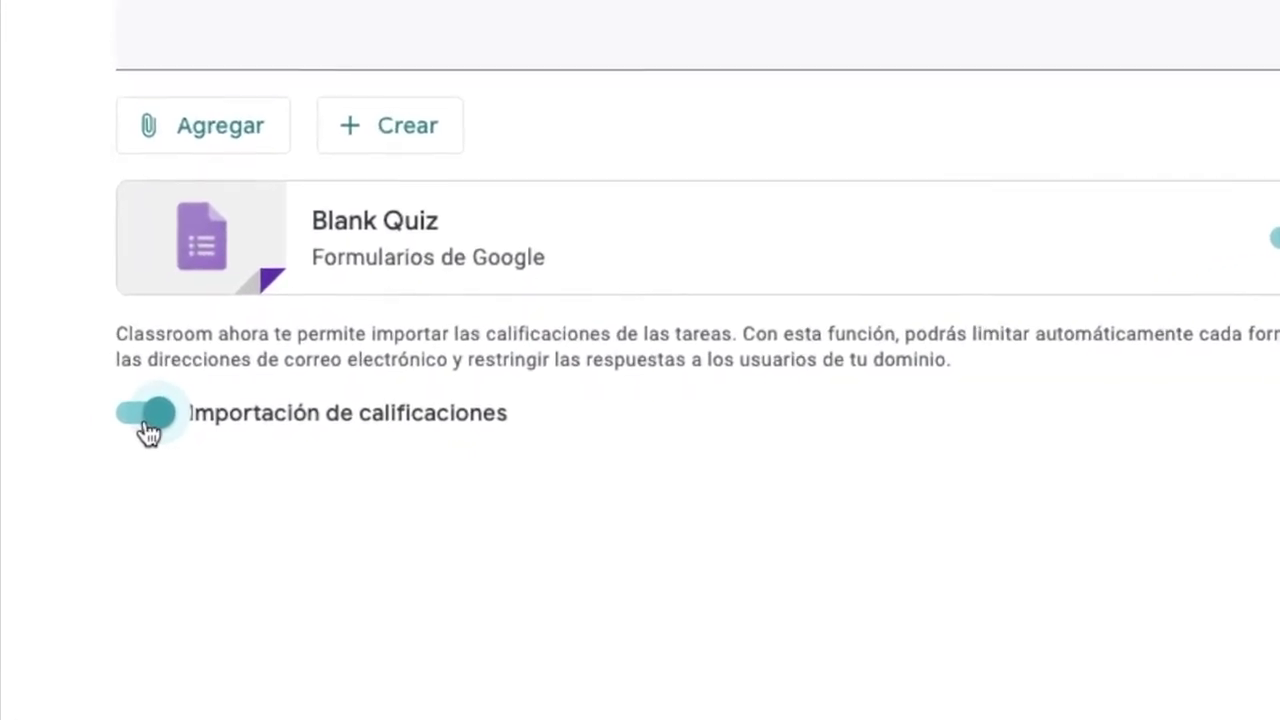
type("Prueba con un formulario evaluable")
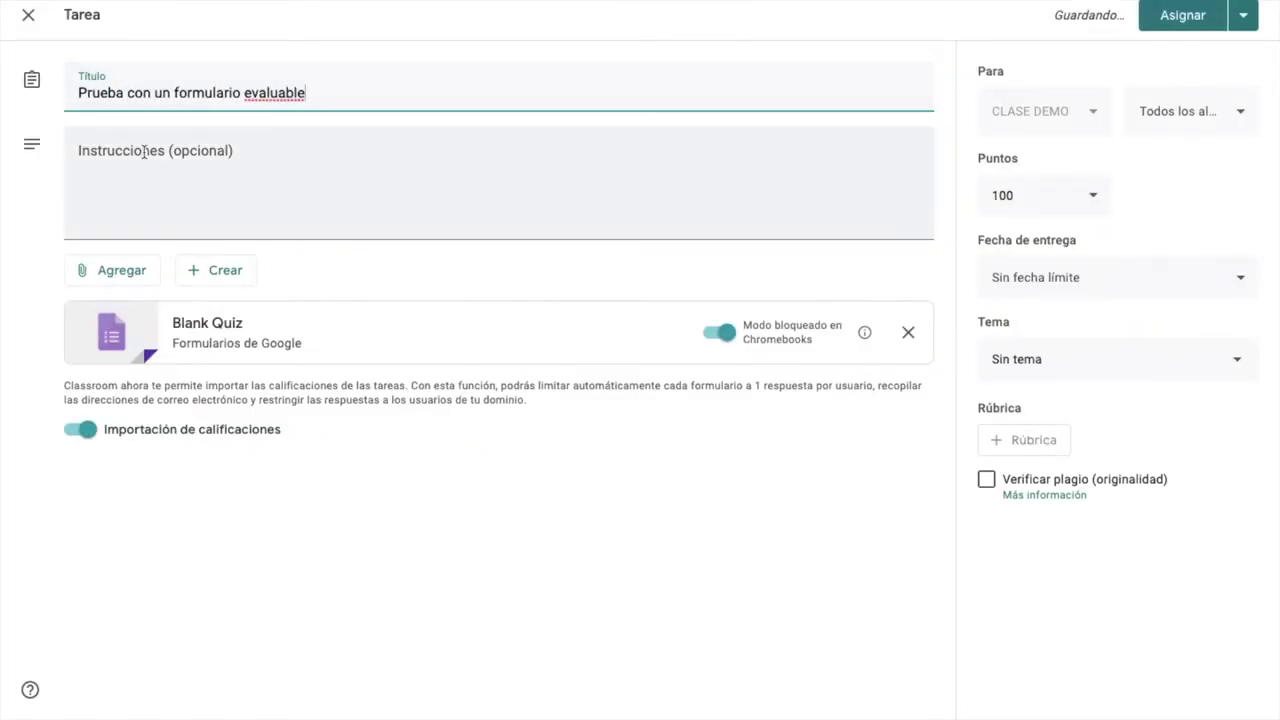
left_click(1033, 186)
key("BackSpace")
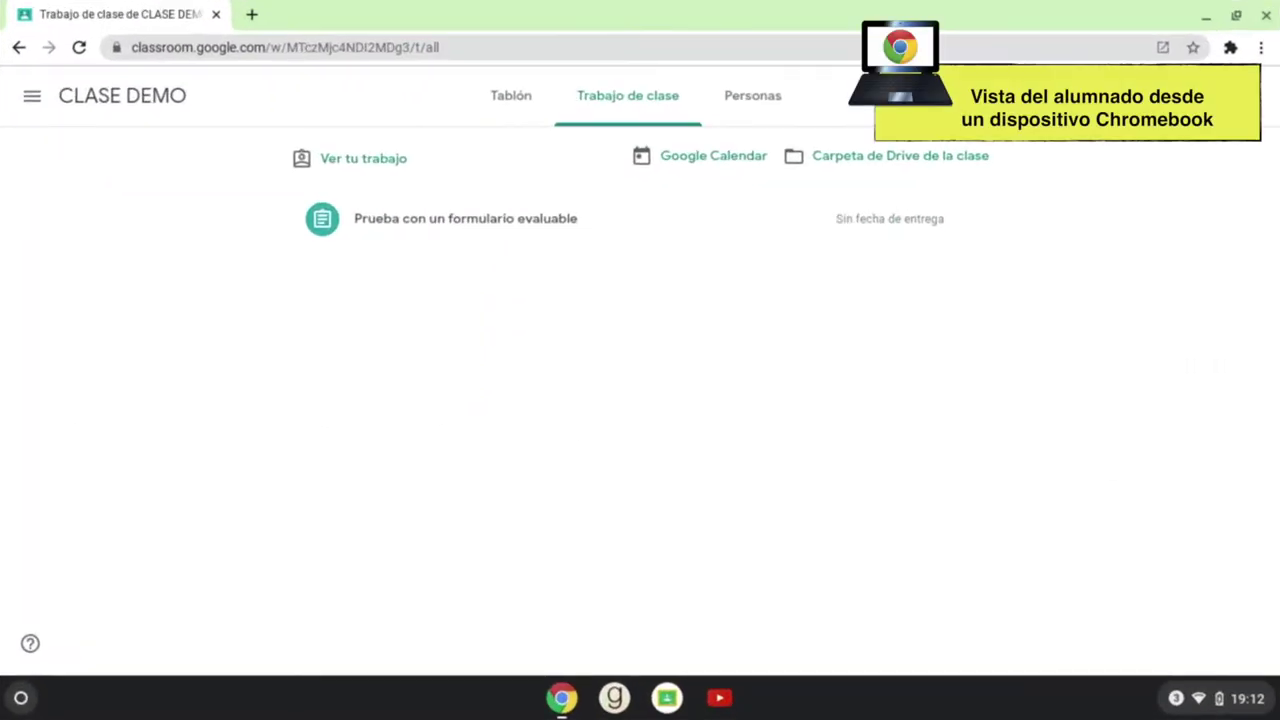
- Open the assigned quiz form in the student's Classroom view, request closing it and cancel the closure
left_click(477, 215)
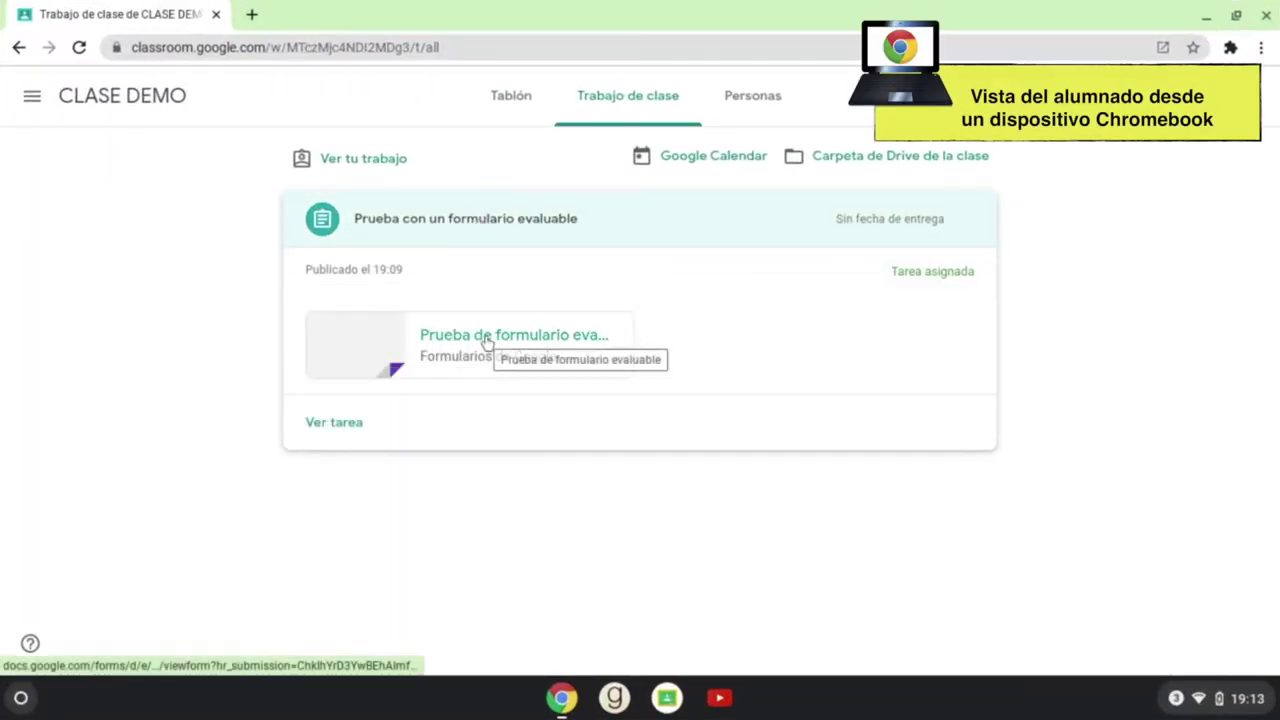
left_click(485, 340)
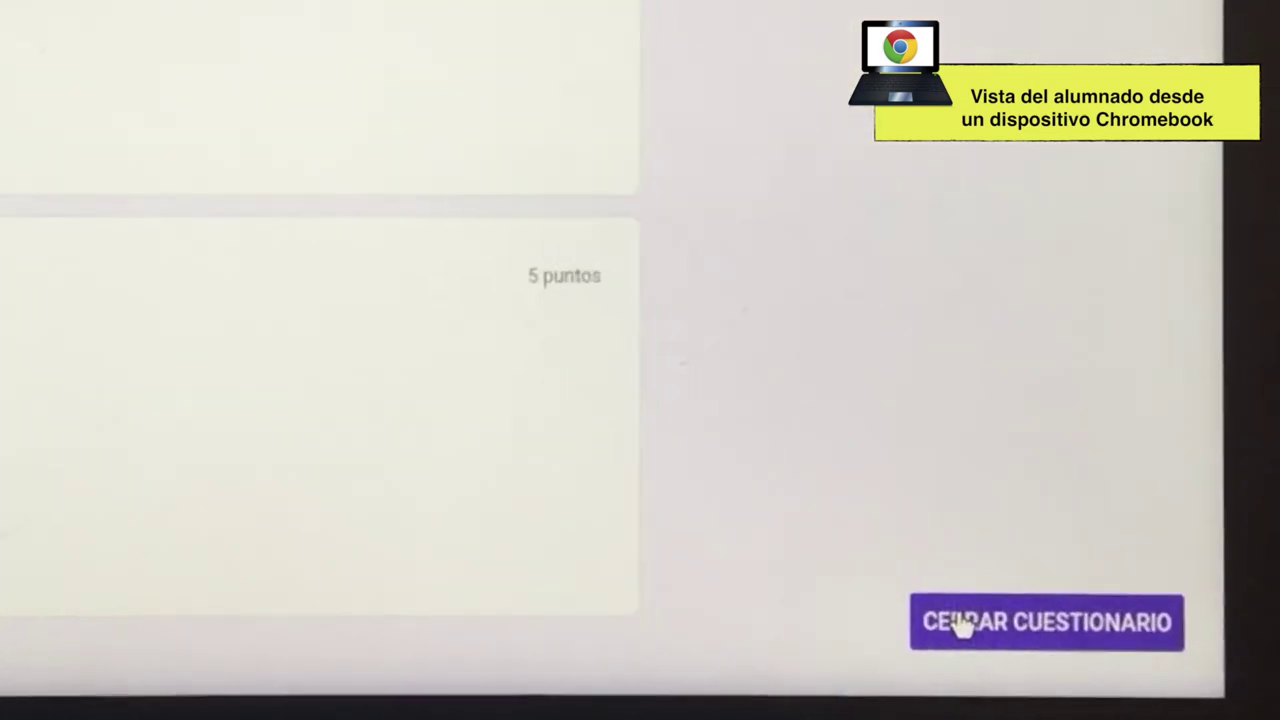
left_click(1108, 664)
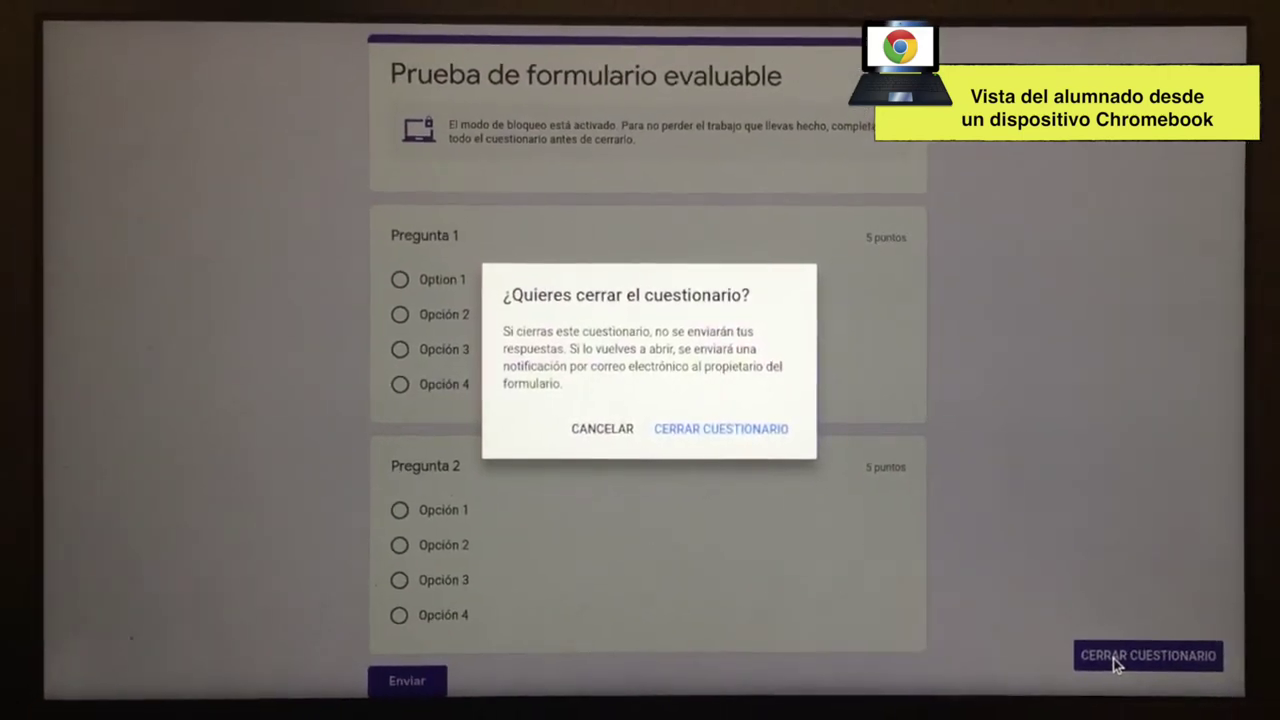
left_click(595, 431)
- Answer Pregunta 1 with "Option 1" and Pregunta 2 with "Opción 1", and submit the quiz
left_click(397, 268)
left_click(396, 530)
scroll(597, 497, "down", 3)
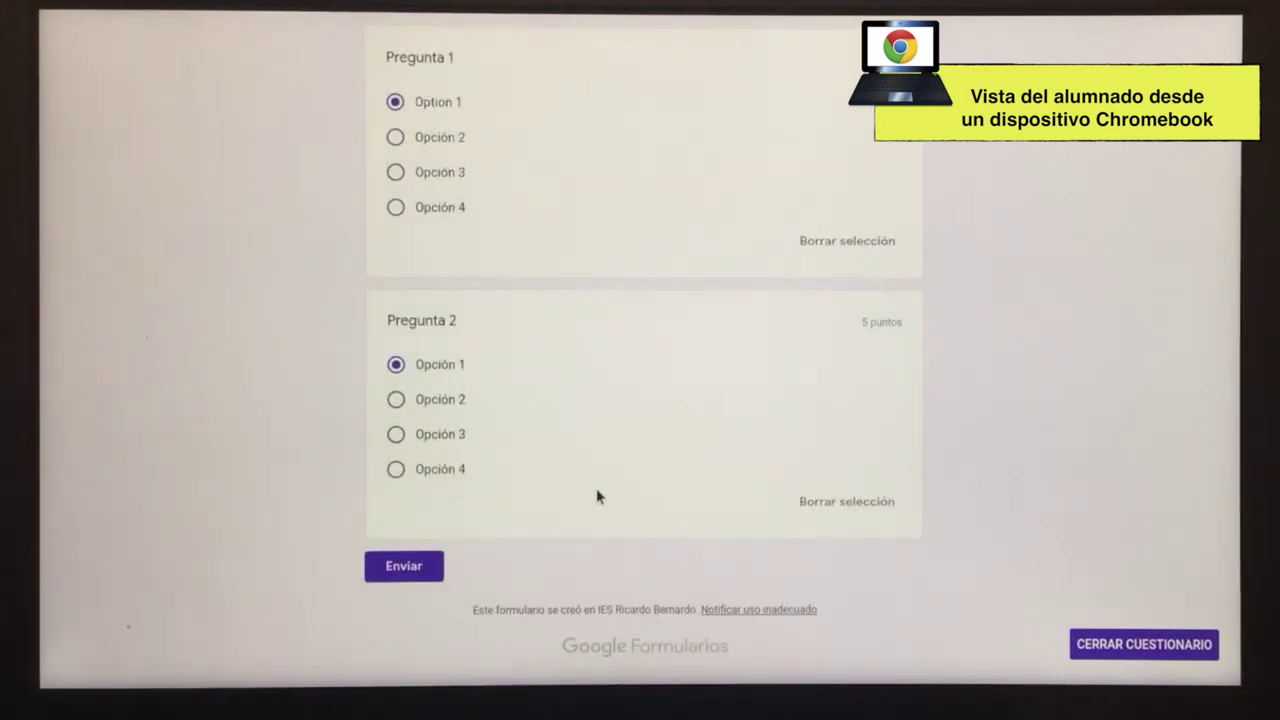
left_click(421, 570)
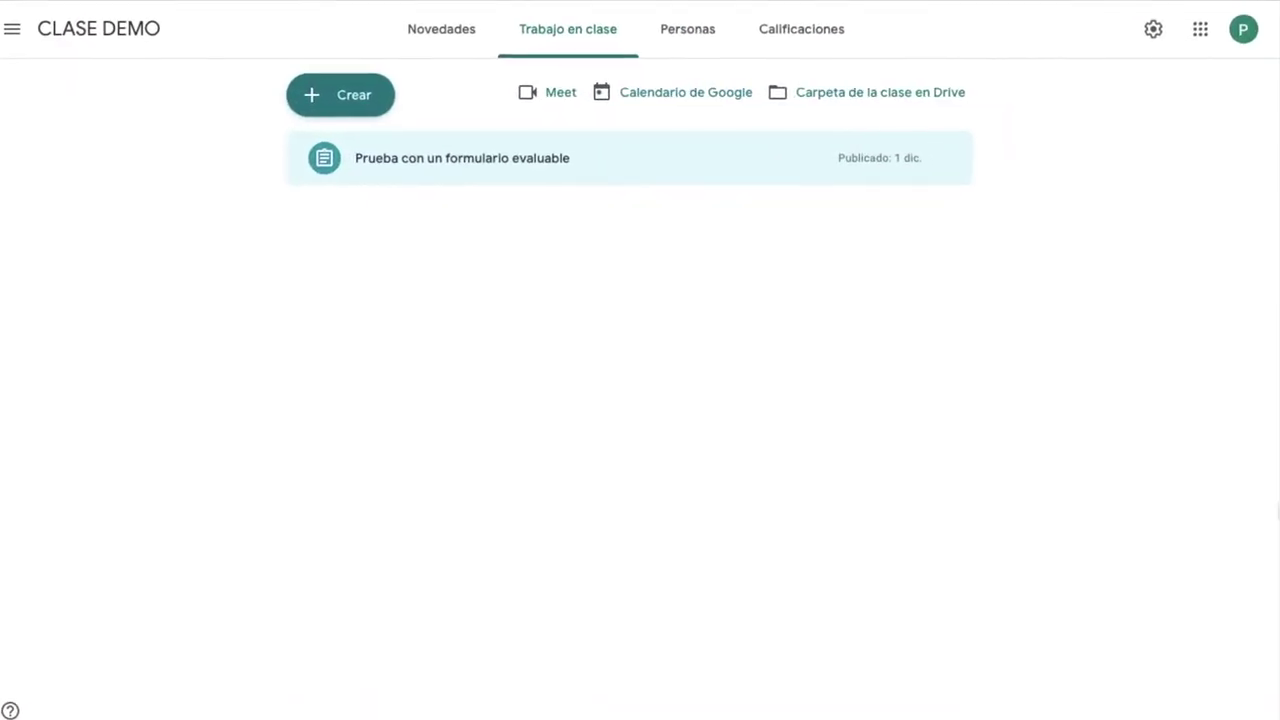
- Open the assignment "Prueba con un formulario evaluable" in the teacher's classwork and import its grades
left_click(513, 156)
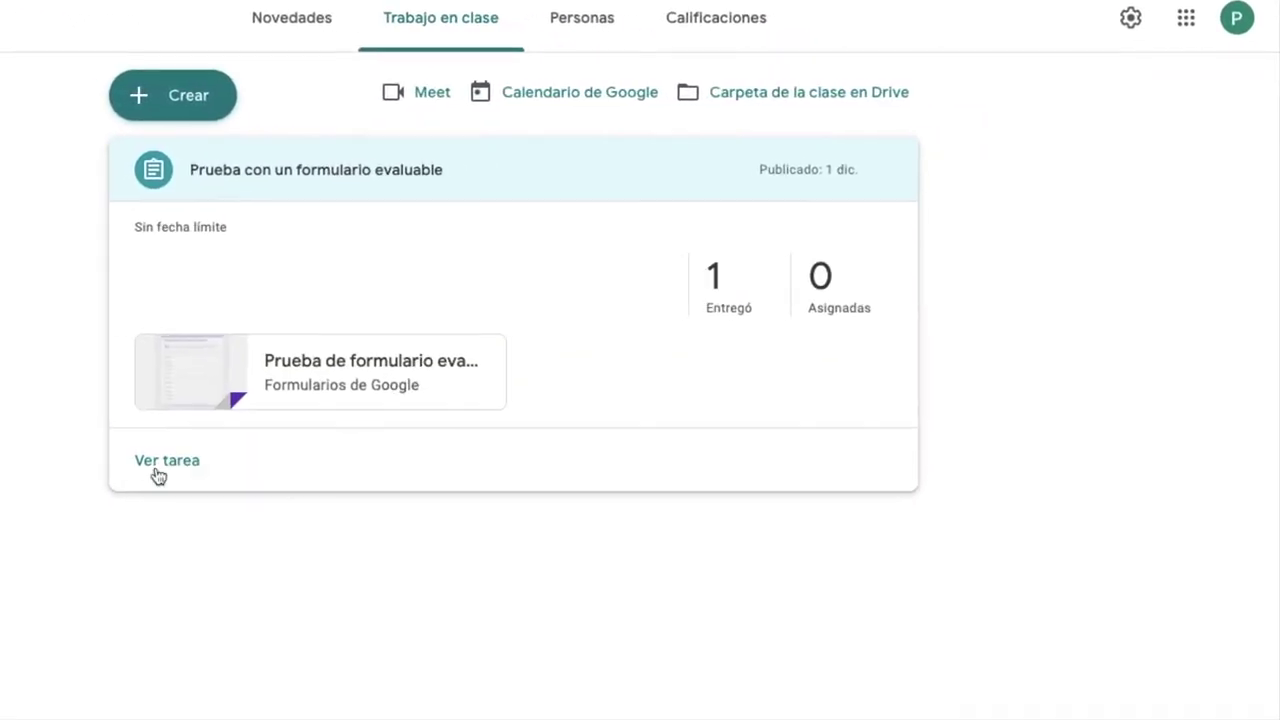
left_click(157, 463)
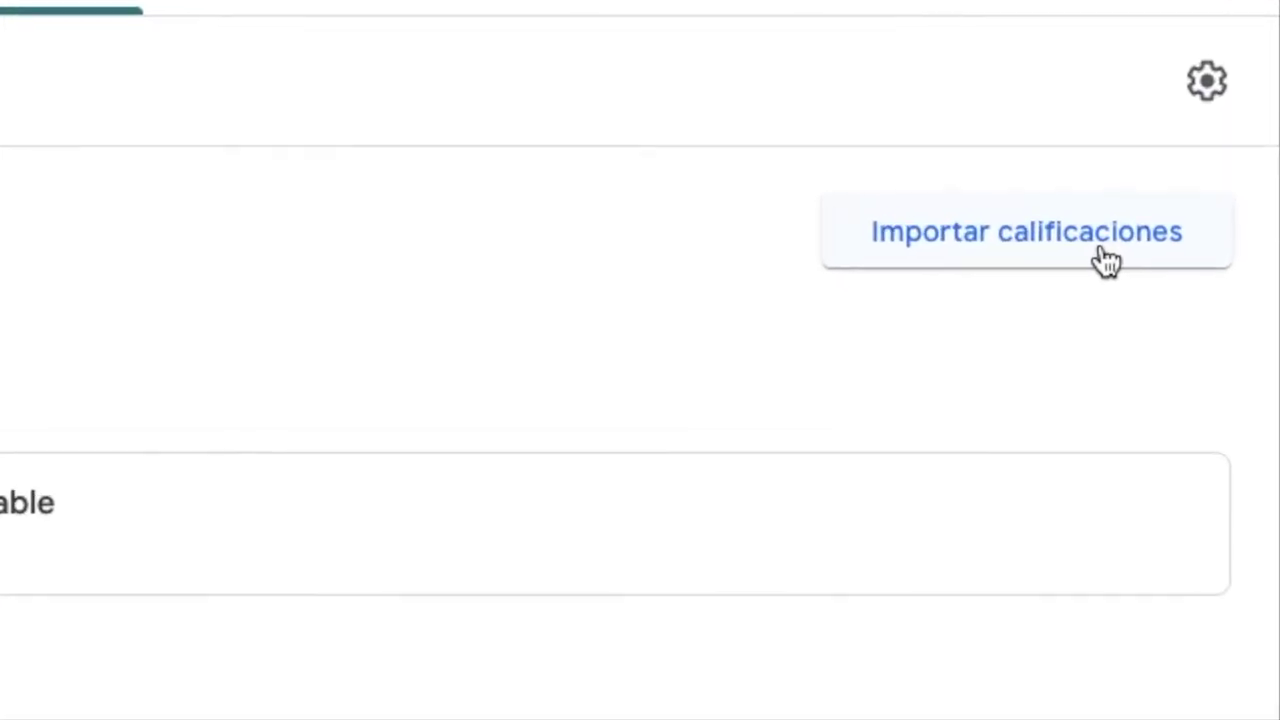
left_click(1117, 247)
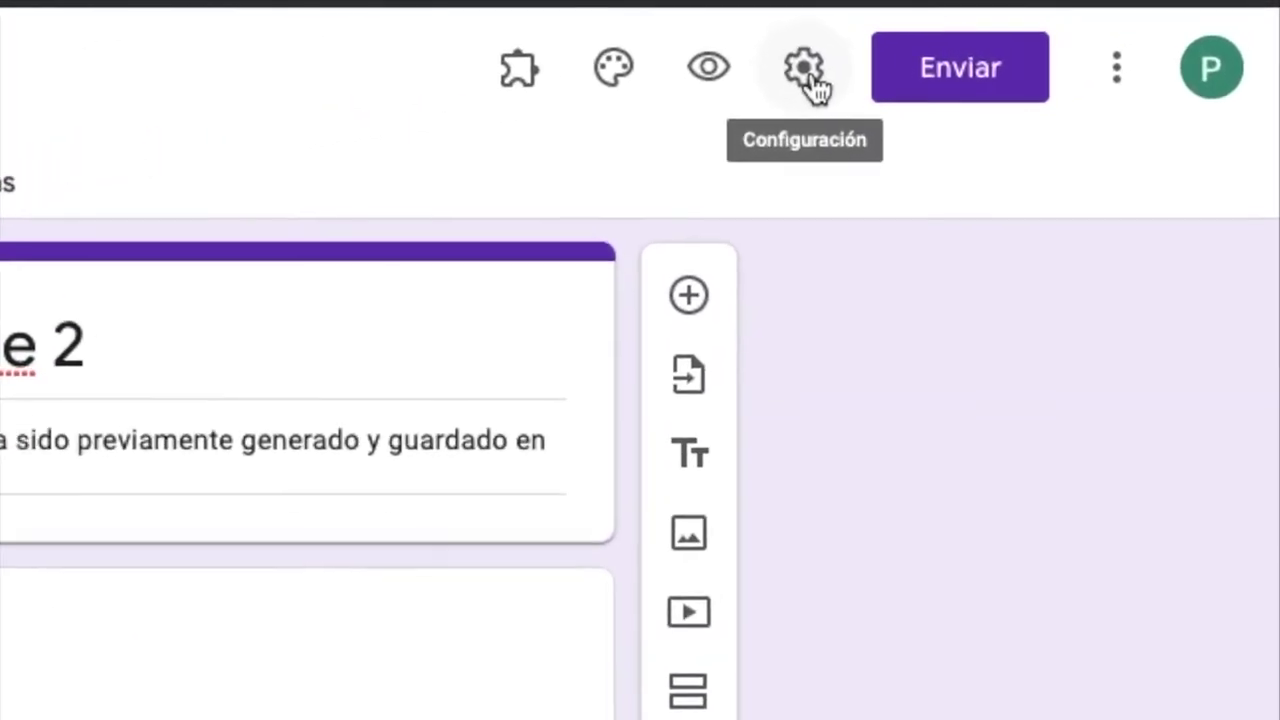
- Convert the form "Formulario de prueba evaluable 2" into a quiz with locked mode enabled and save the settings
left_click(750, 82)
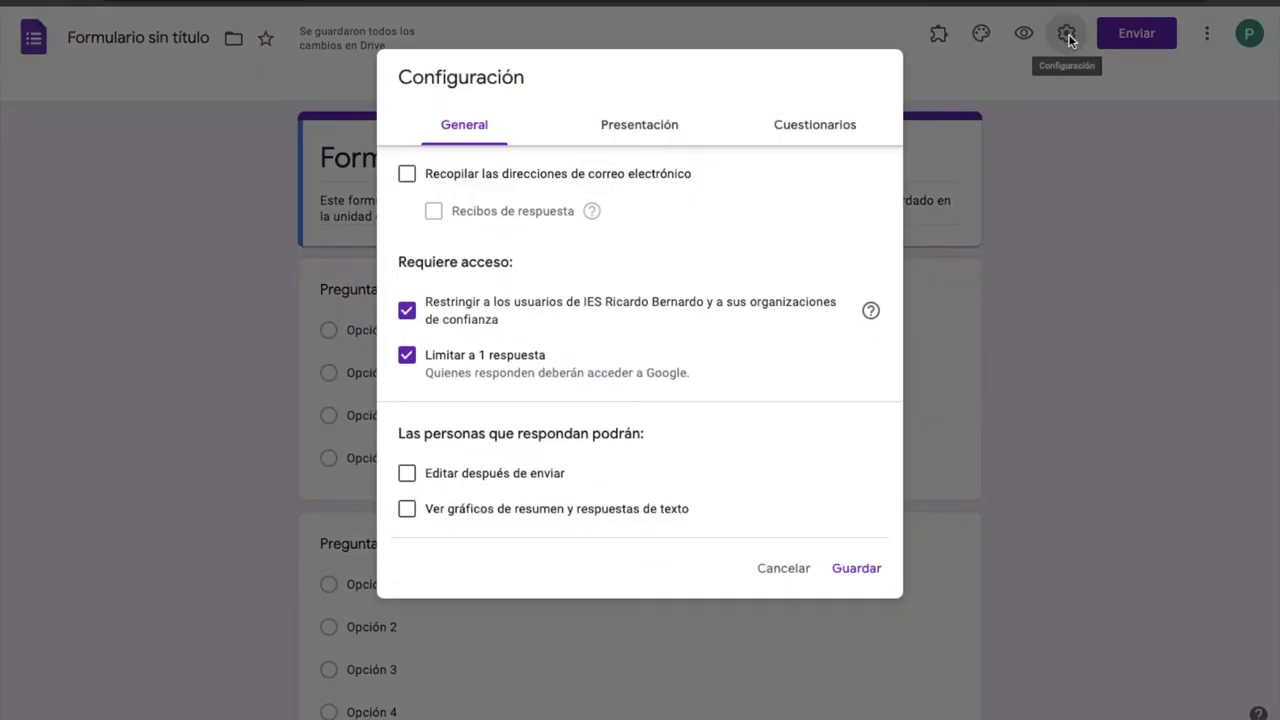
left_click(816, 126)
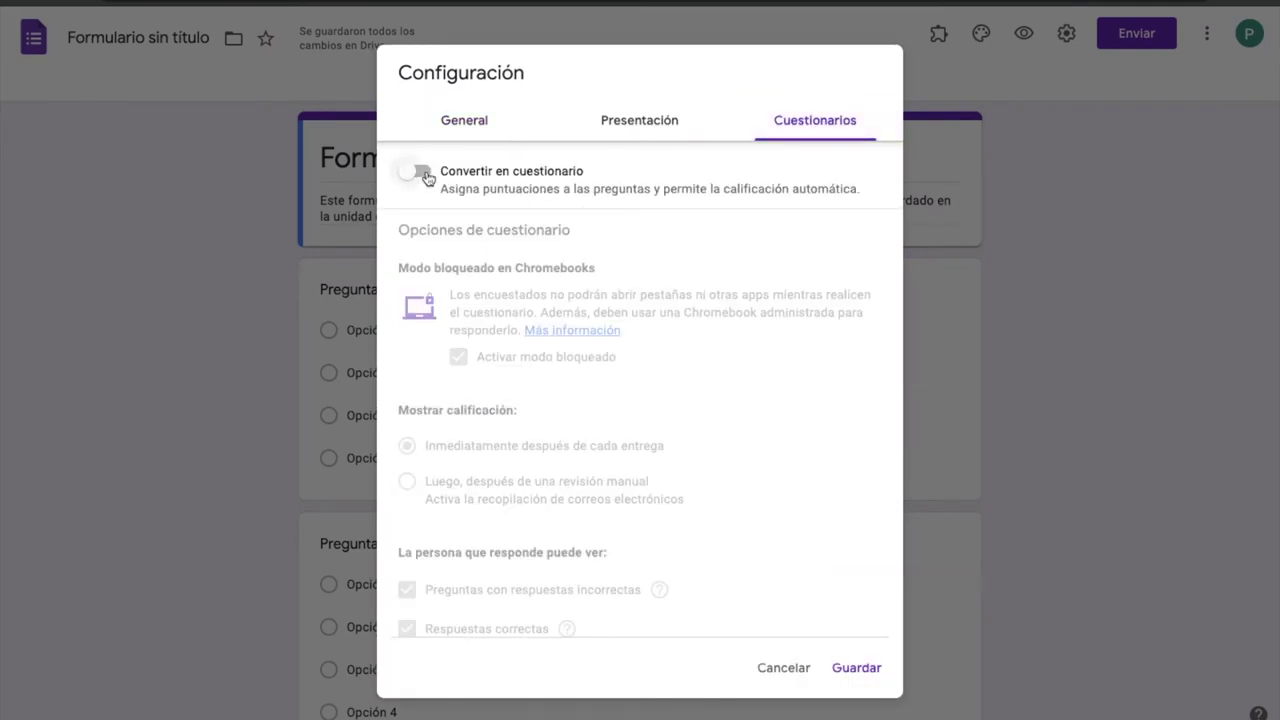
left_click(415, 172)
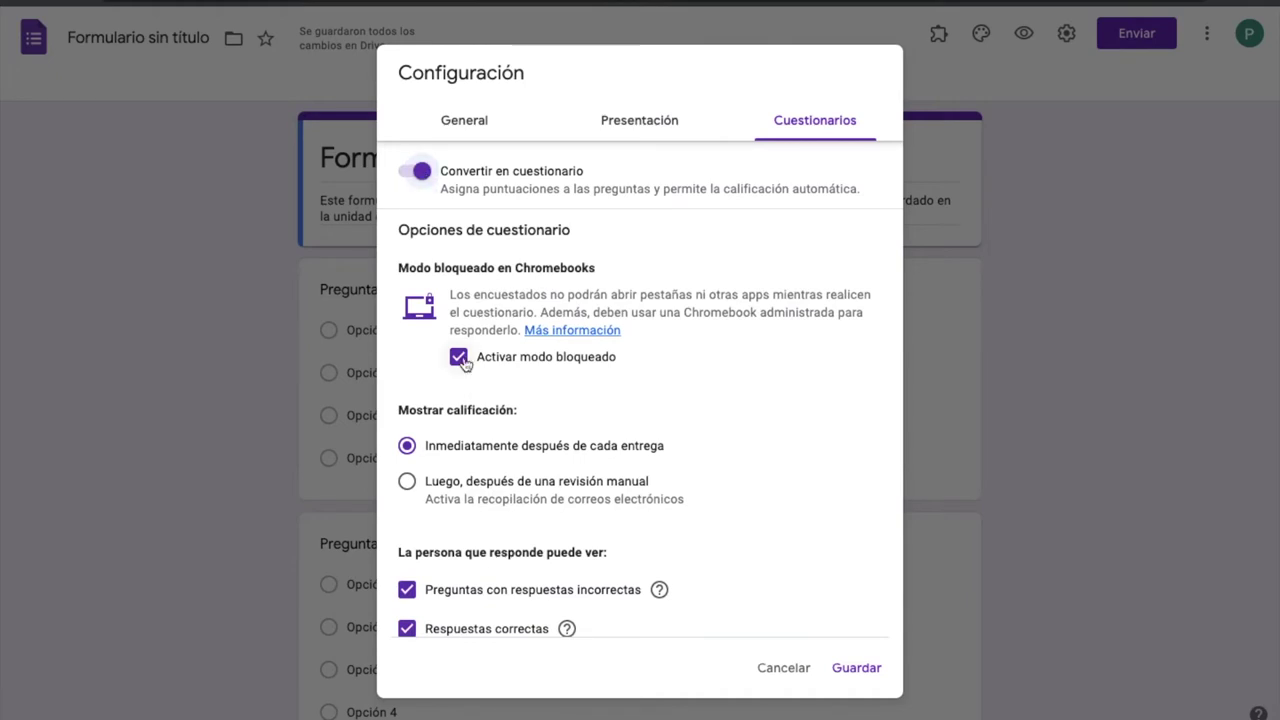
left_click(855, 668)
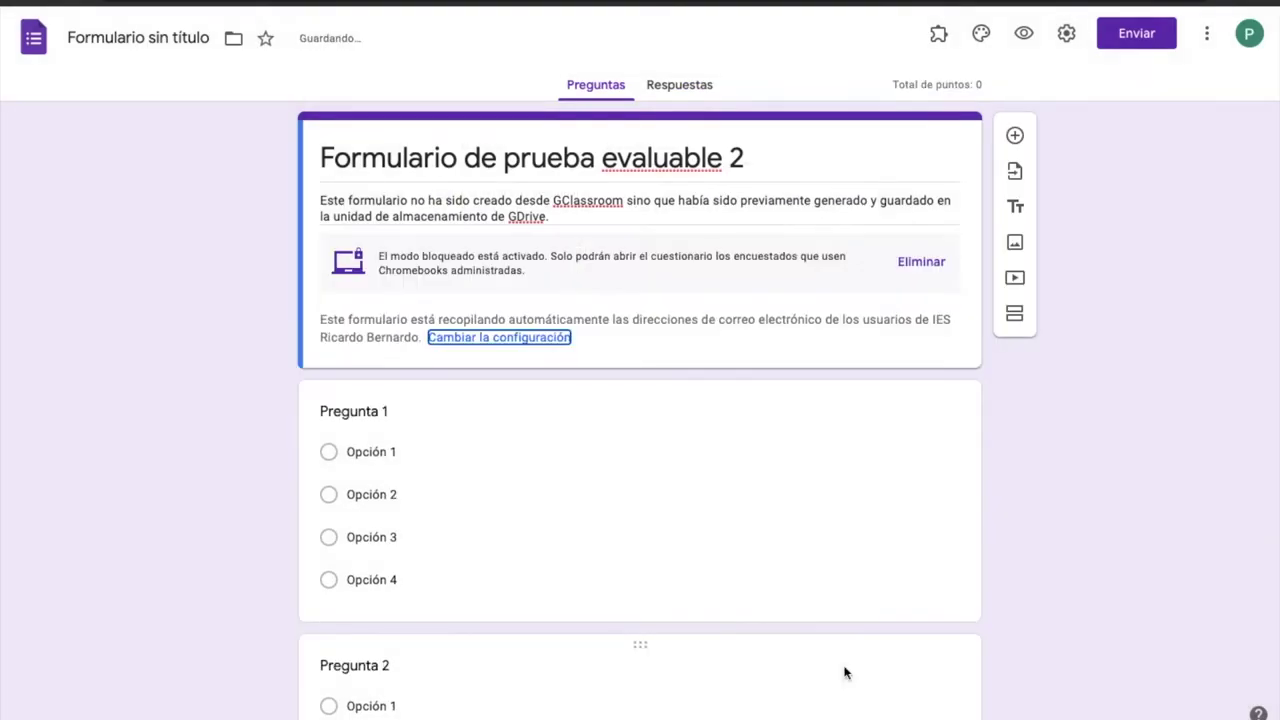
- Copy the link from the quiz's preview and return to the classwork page of CLASE DEMO
left_click(1018, 58)
left_click(689, 12)
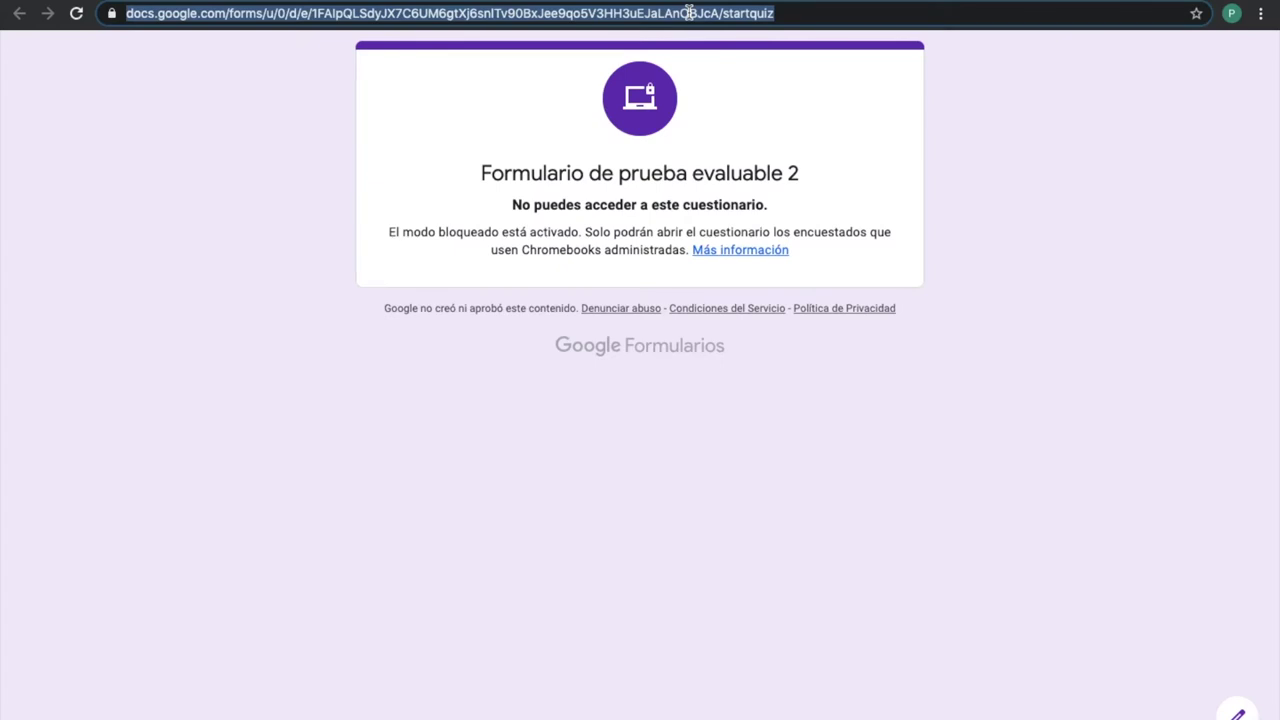
key("ctrl+w")
key("ctrl+w")
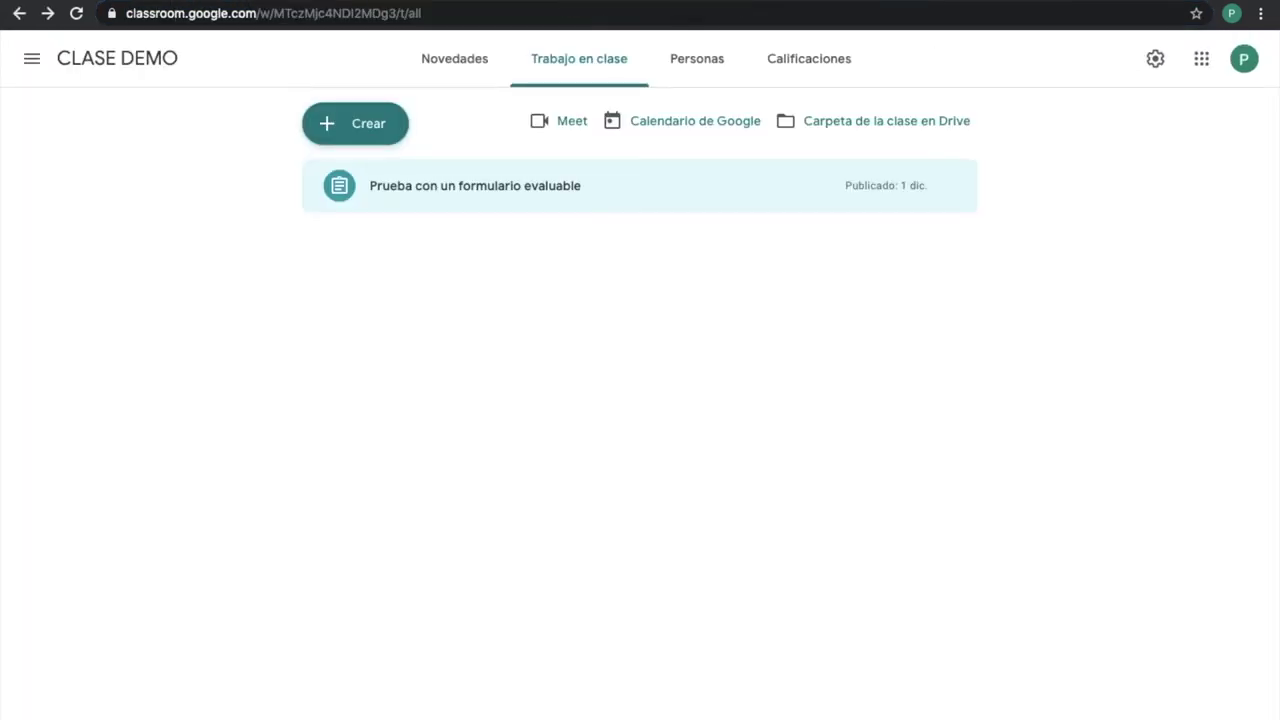
- Create a quiz assignment in the class, replacing its Blank Quiz attachment with the copied form link
left_click(392, 124)
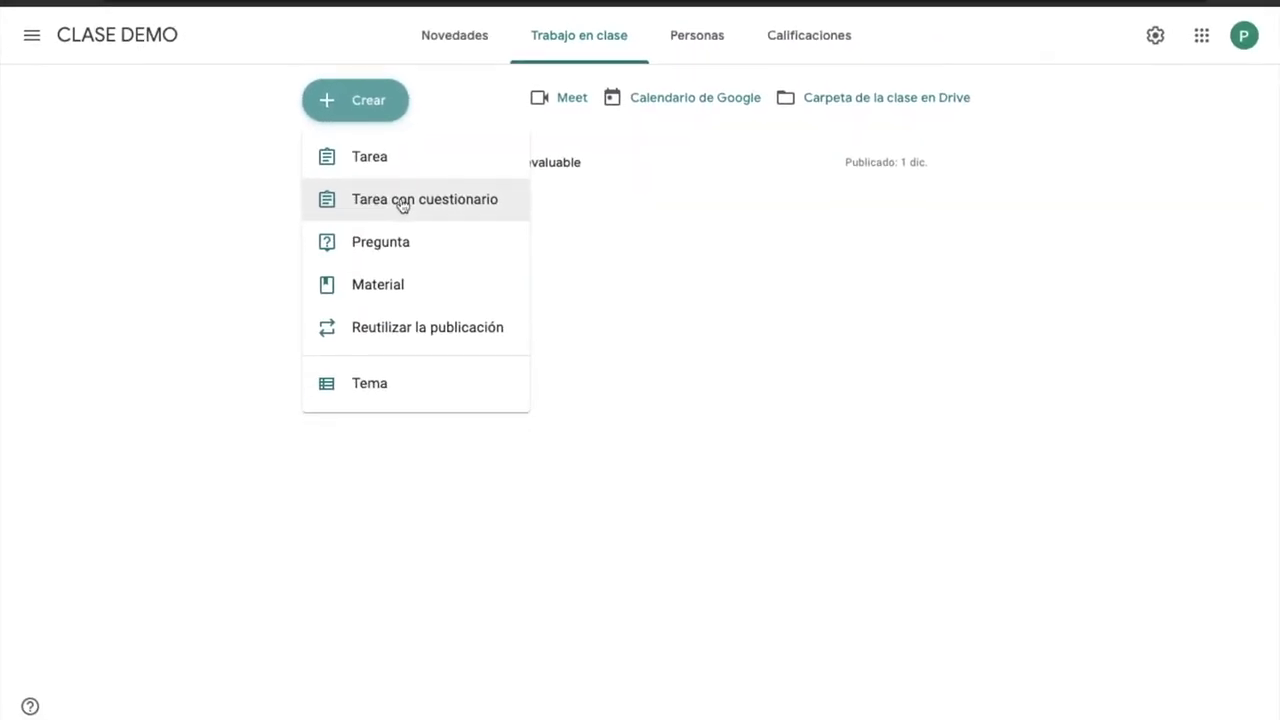
left_click(401, 202)
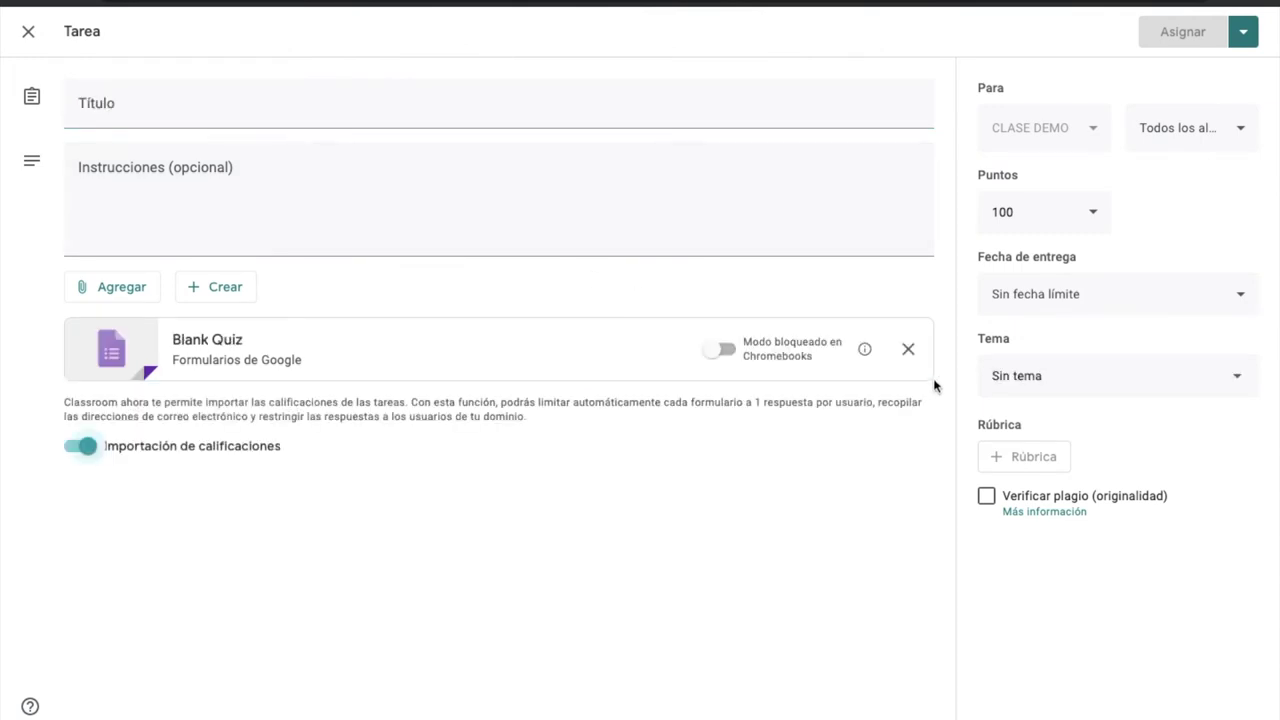
left_click(908, 352)
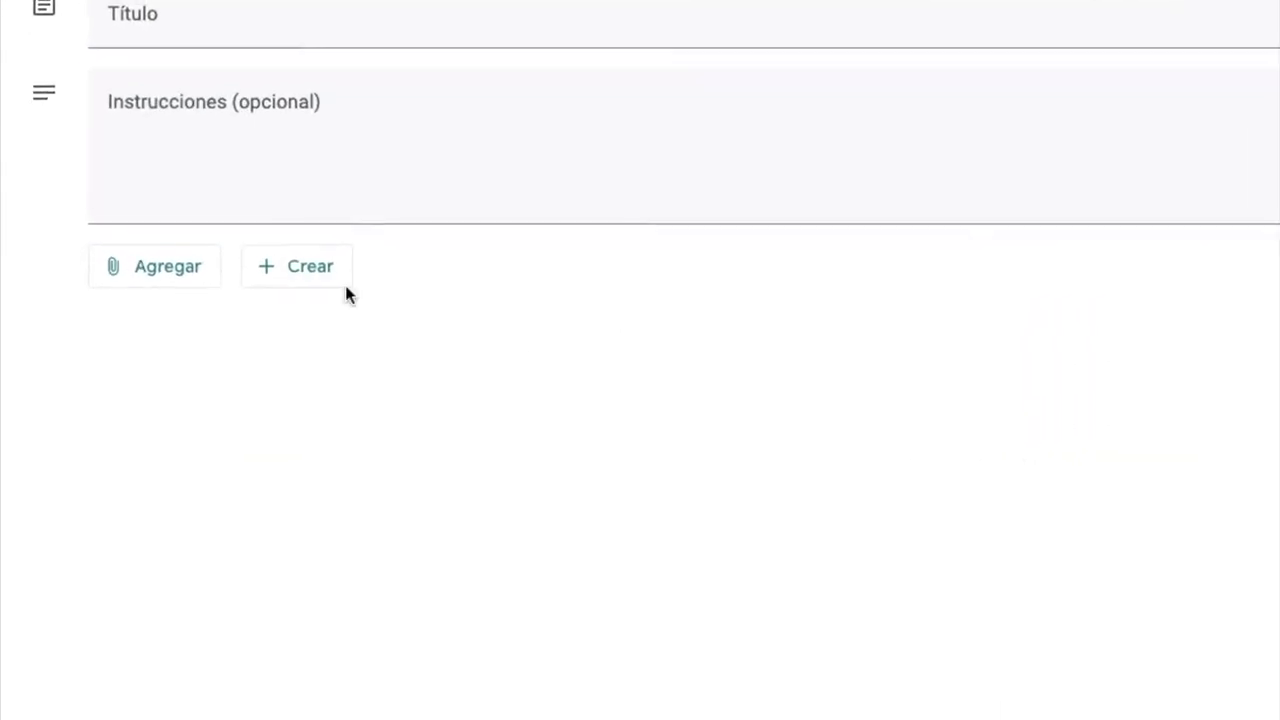
left_click(168, 270)
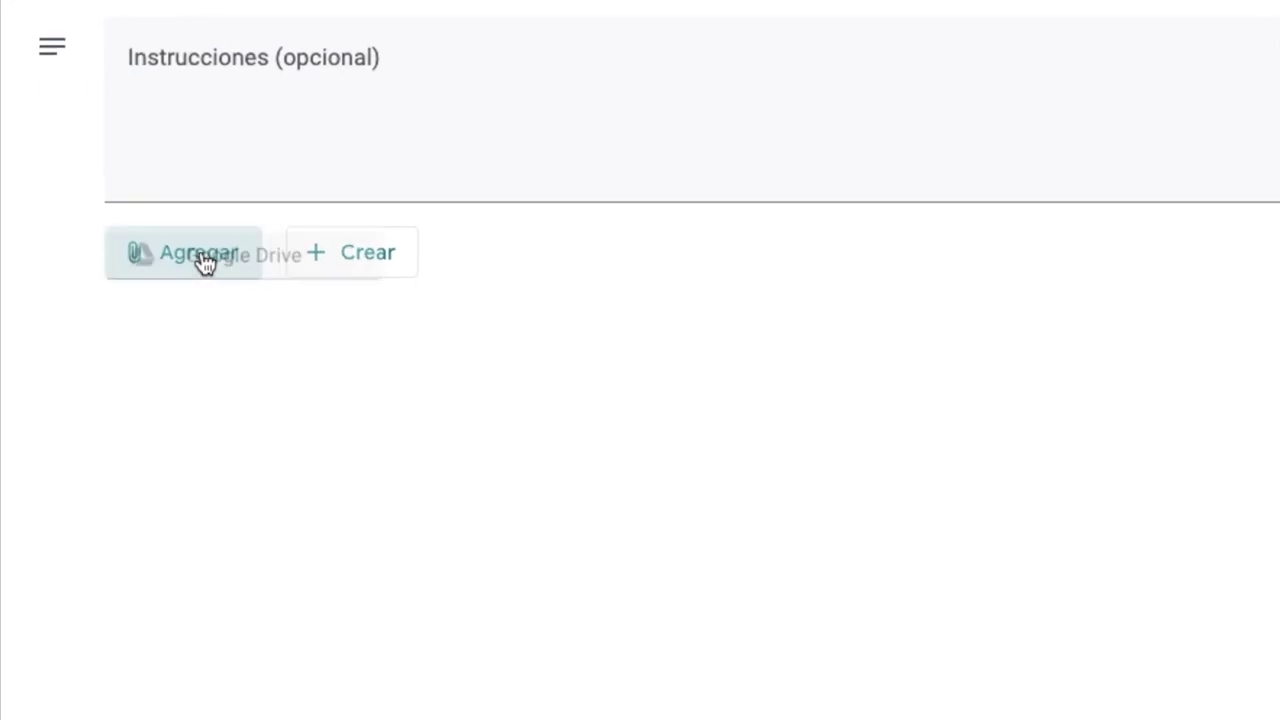
left_click(195, 356)
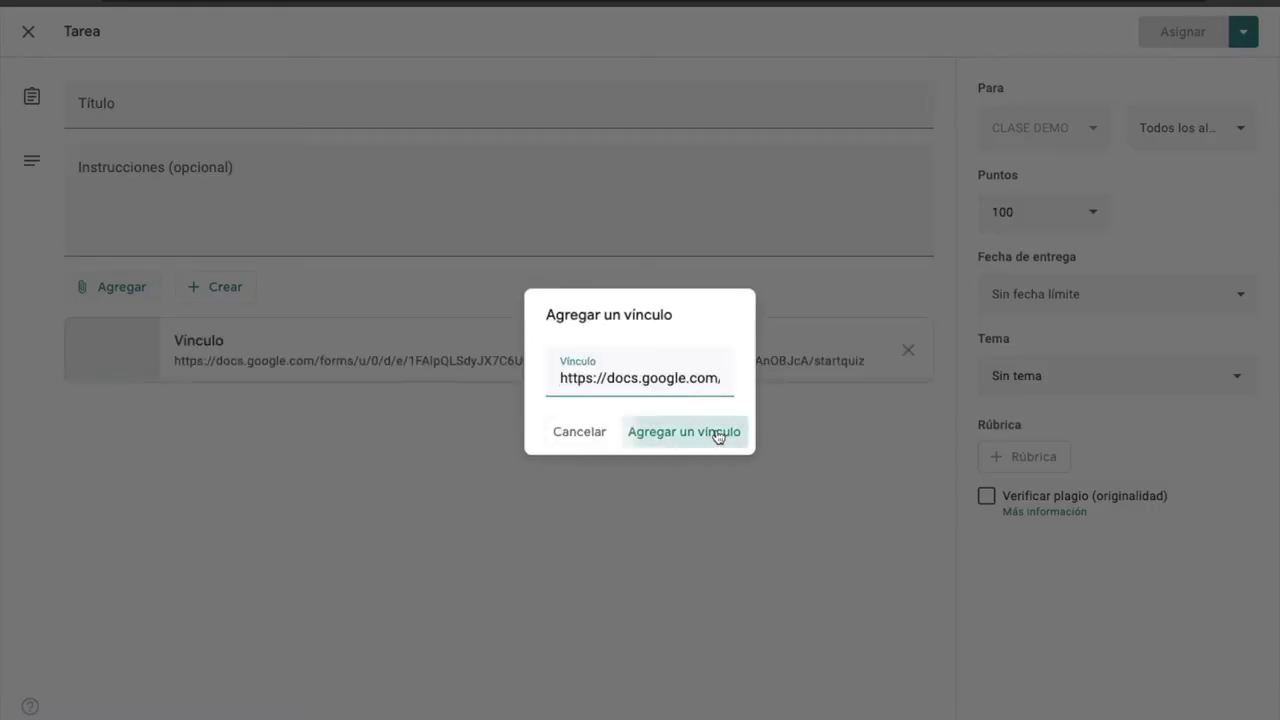
left_click(717, 433)
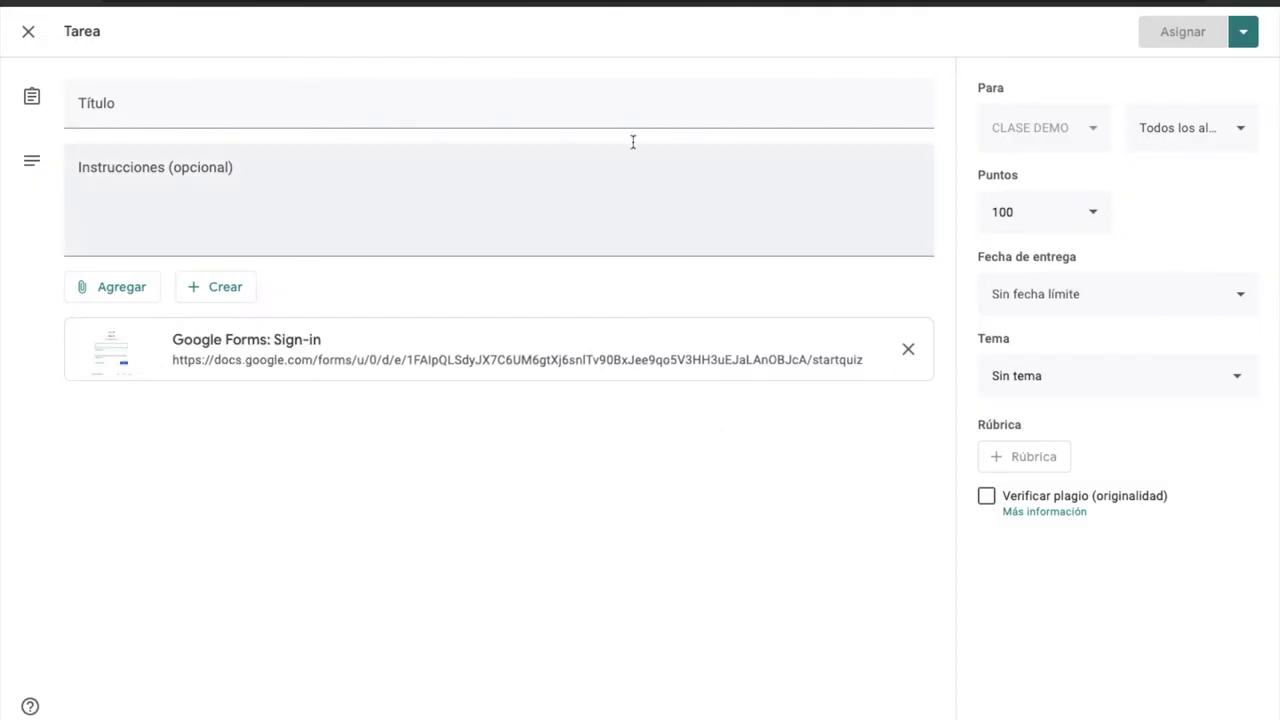
- Publish the assignment with the title "Prueba evaluable 2" and open its student work
type("Prueba evaluable 2")
left_click(1043, 211)
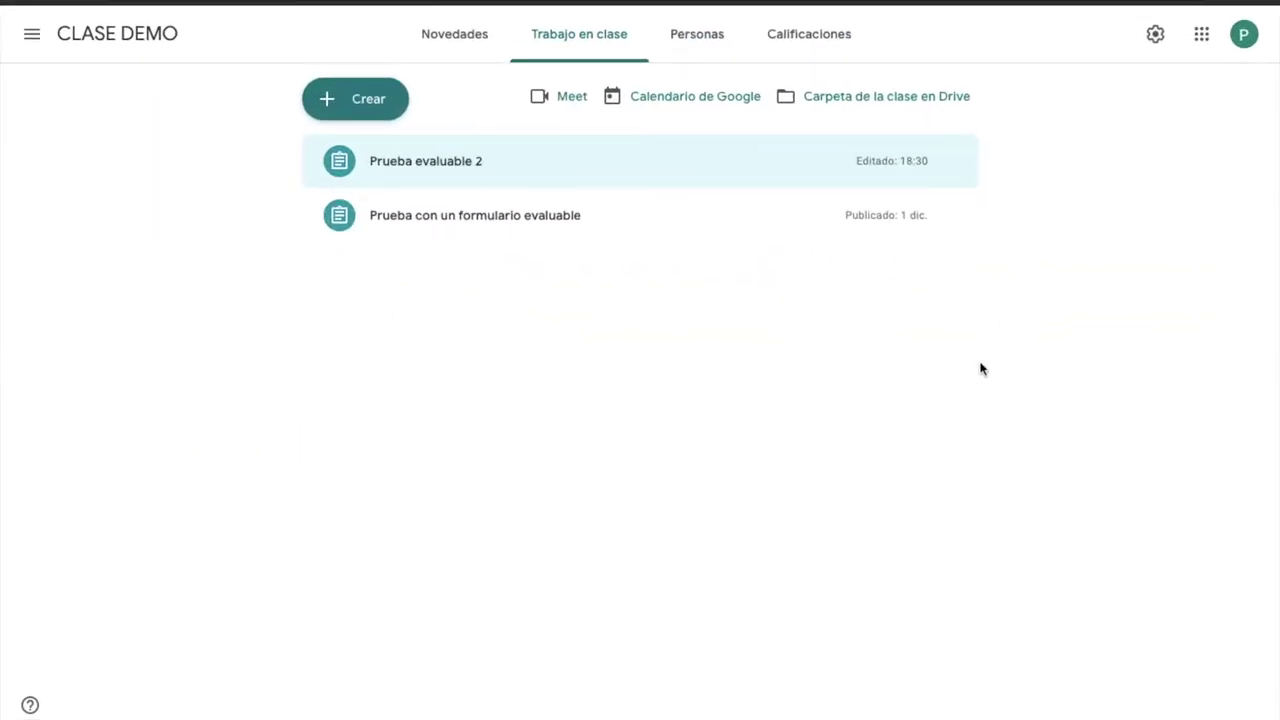
left_click(507, 178)
left_click(352, 408)
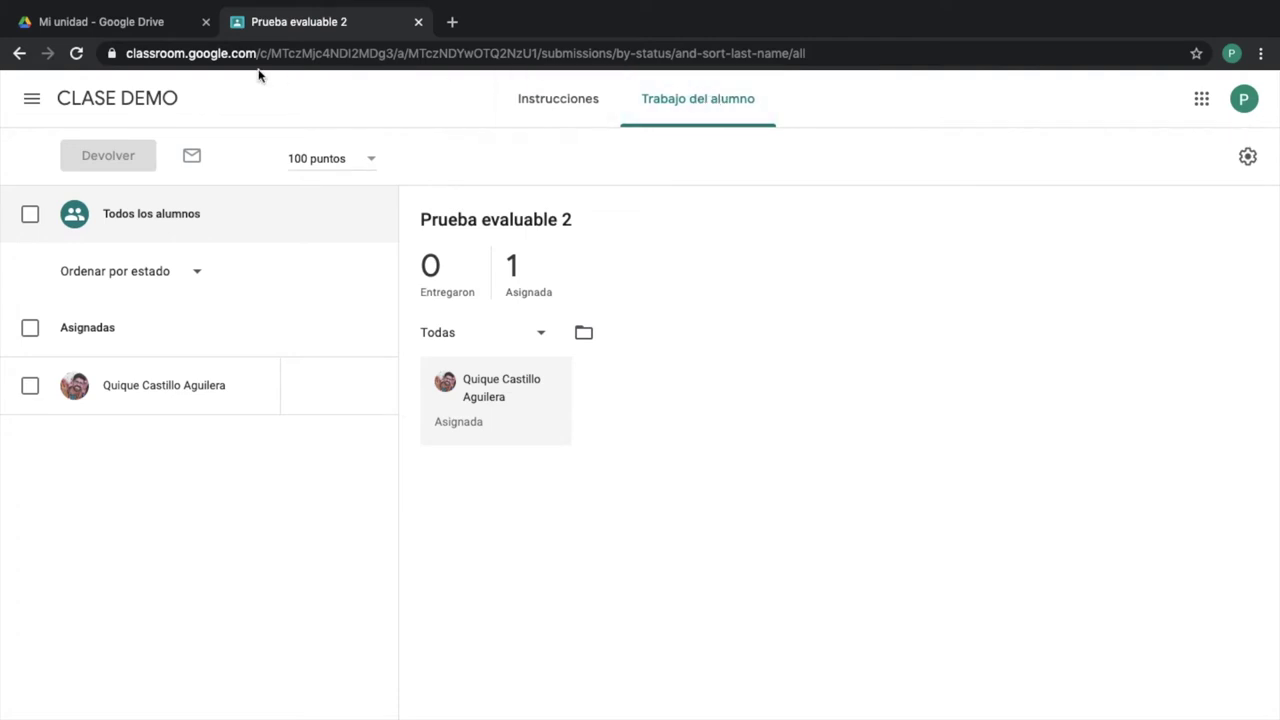
- Open "Formulario de prueba evaluable 2" from Drive, review its responses by summary, question and individual, and publish the individual score
left_click(137, 24)
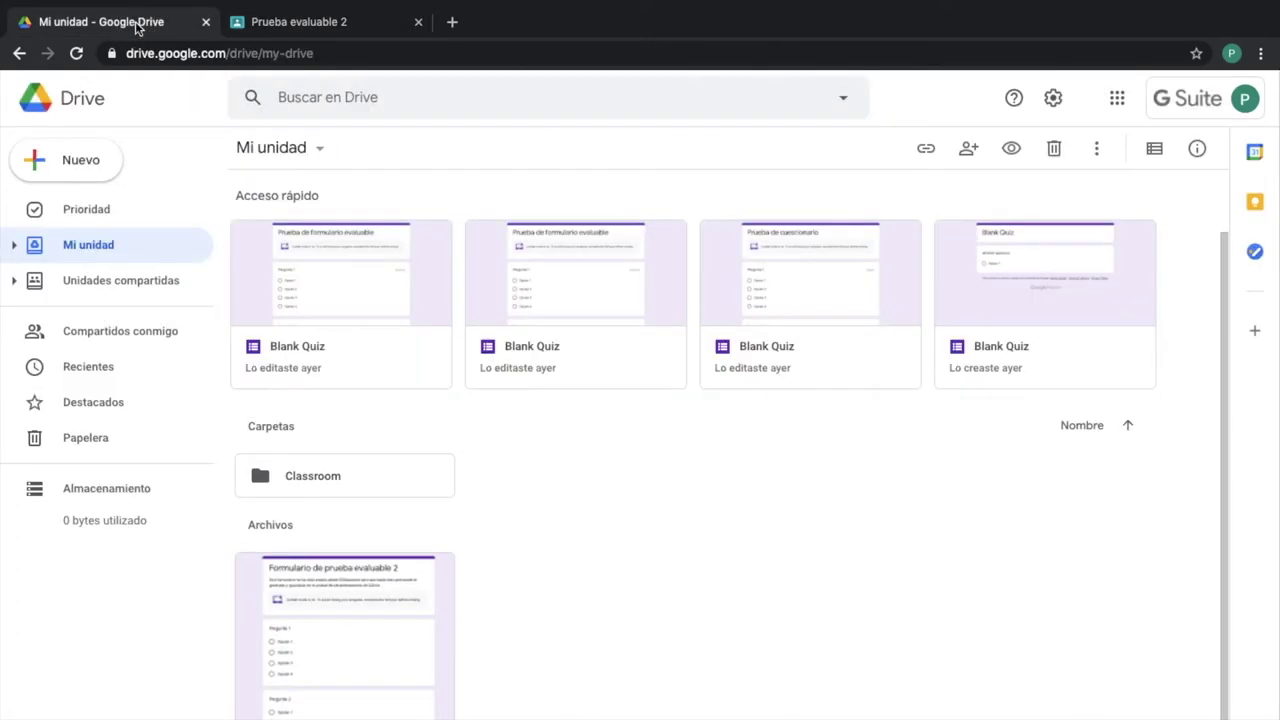
double_click(391, 605)
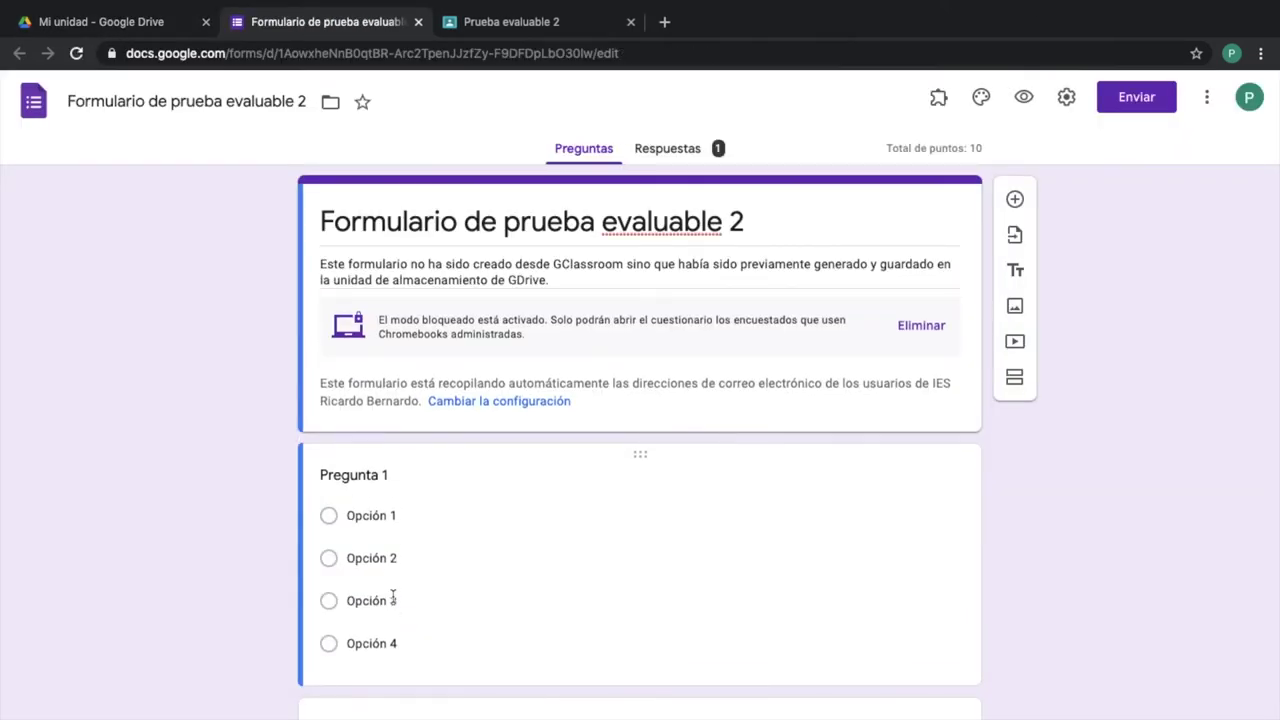
left_click(671, 155)
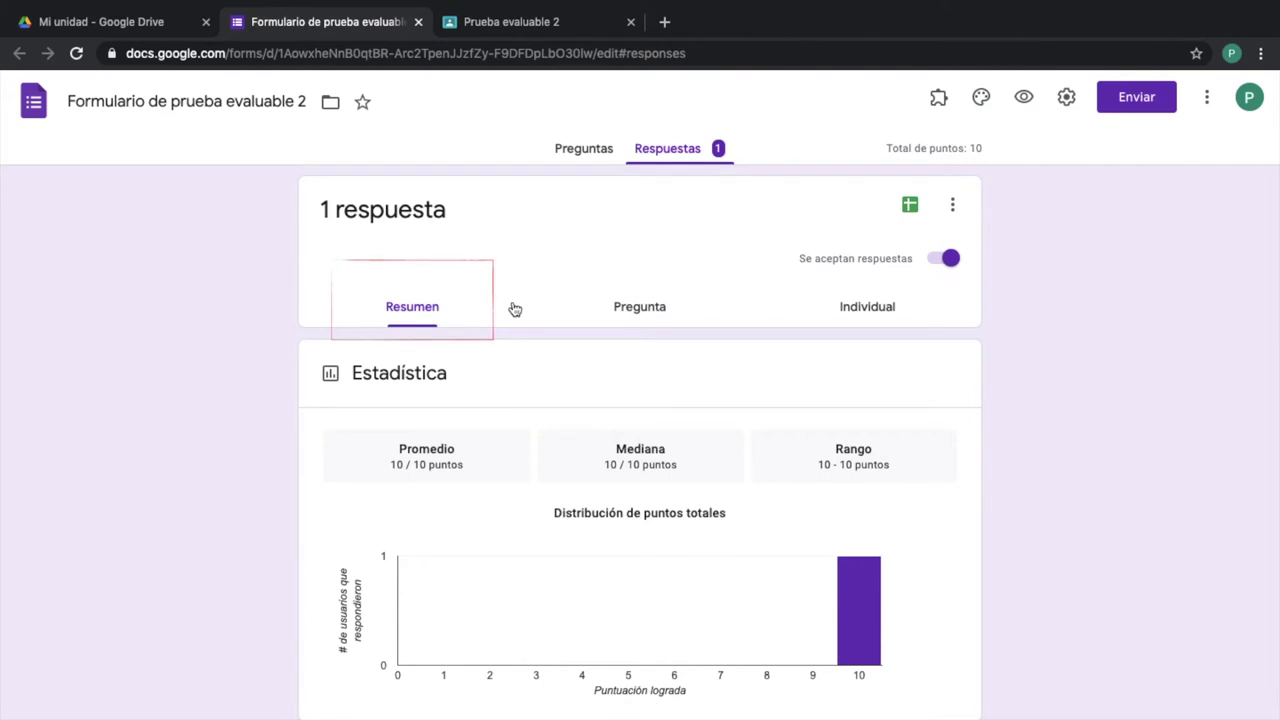
left_click(632, 318)
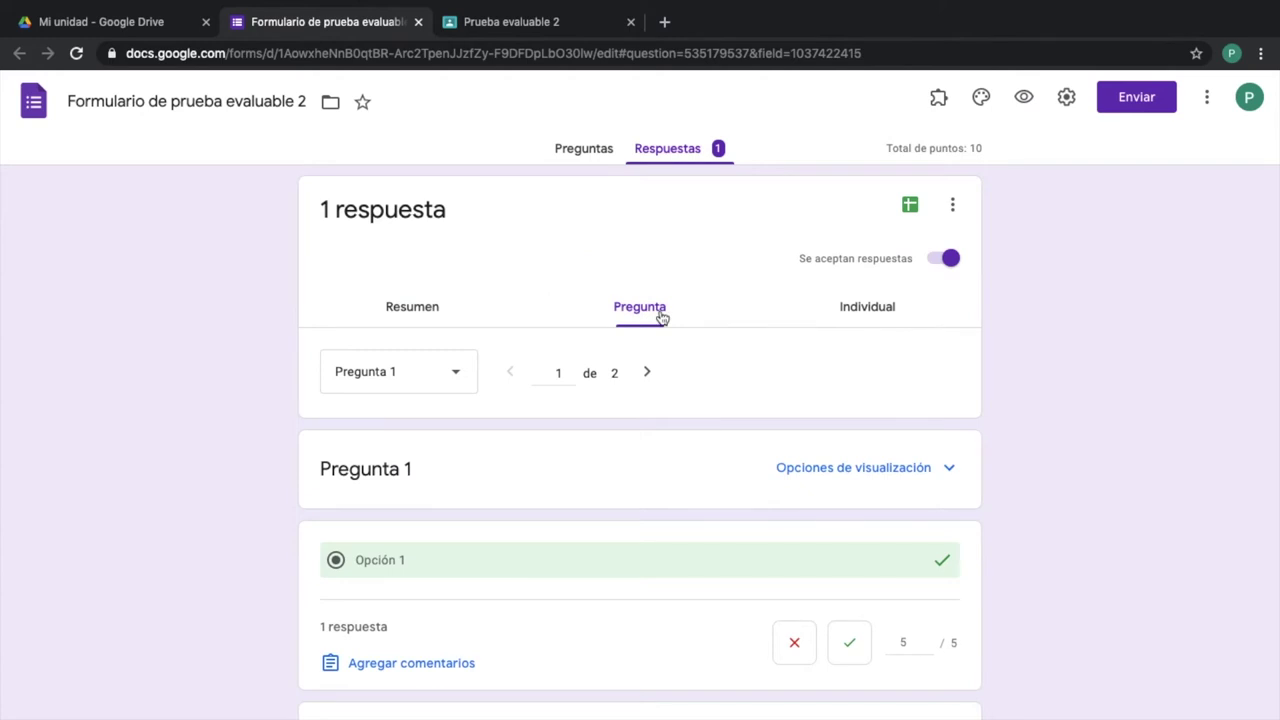
left_click(856, 320)
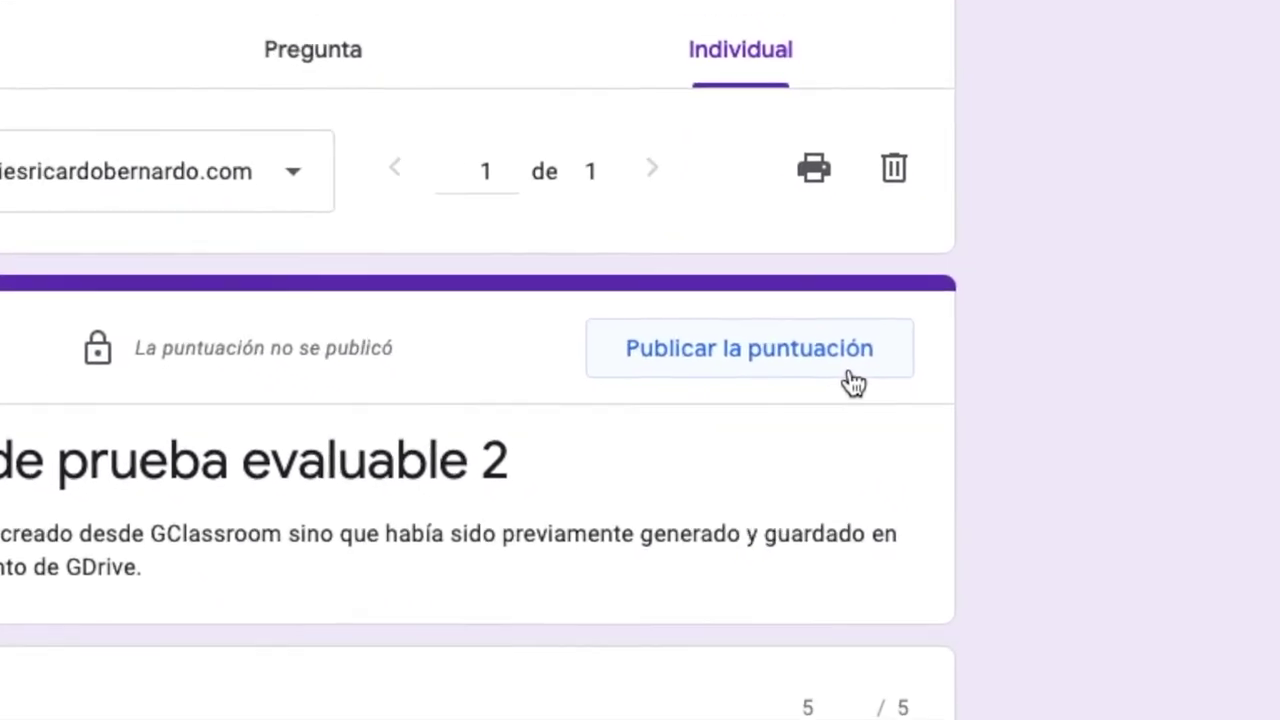
left_click(849, 376)
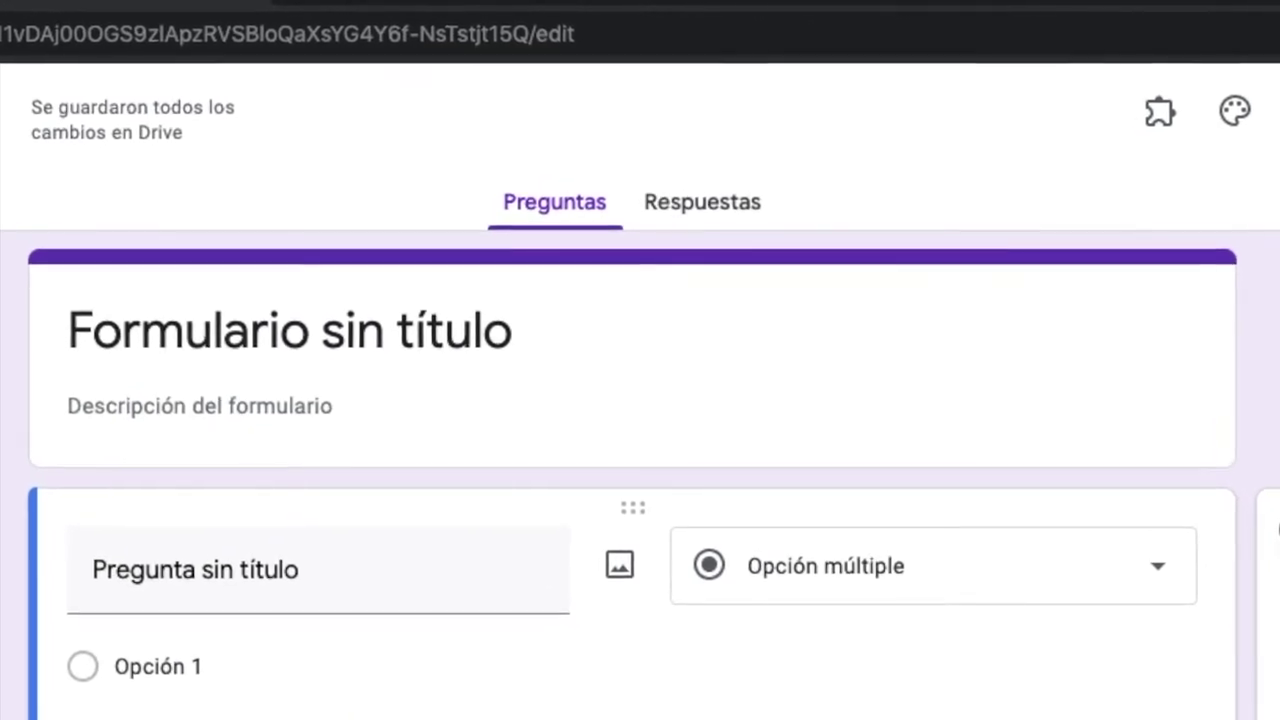
- Title the blank form "Prueba de autoevaluación" and add a Spanish description presenting it as a self-check of the concepts explained in class
triple_click(468, 332)
type("Prueba de autoevaluación")
key("Tab")
type("Este cuestionario servirá para que podáis comprobar por vosotros mismos el grado de asimilación de los conocimient")
type("os explicados en clase.")
key("ctrl+a")
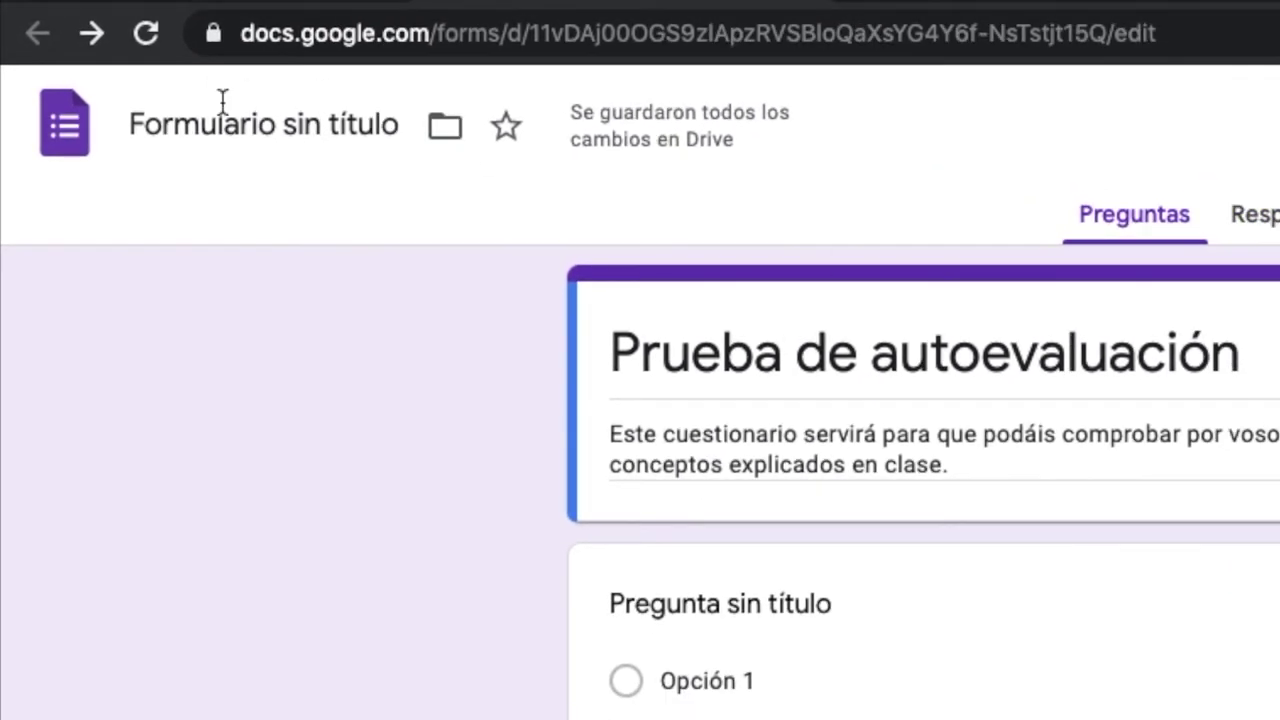
- Name the form file "Prueba de autoevaluación"
left_click(222, 100)
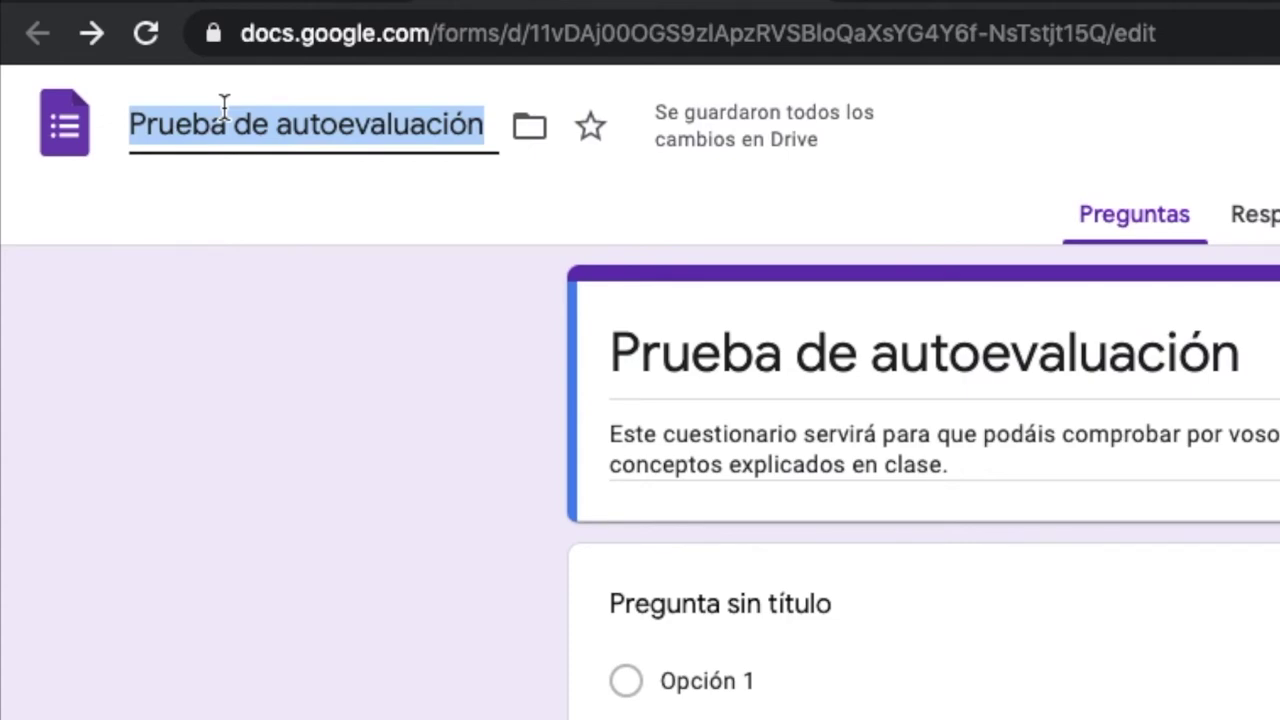
left_click(1130, 304)
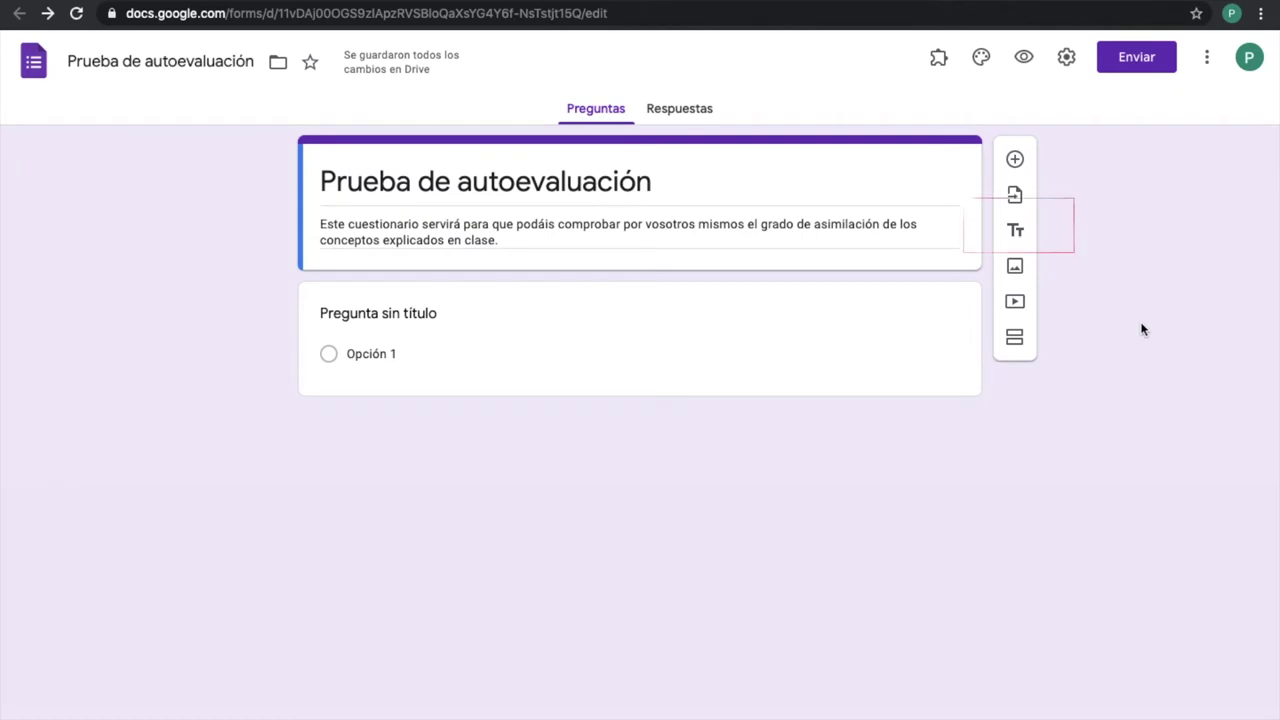
- Add a title block "DATOS PERSONALES" with the description "Este apartado servirá para la identificación del alumnado."
left_click(1015, 230)
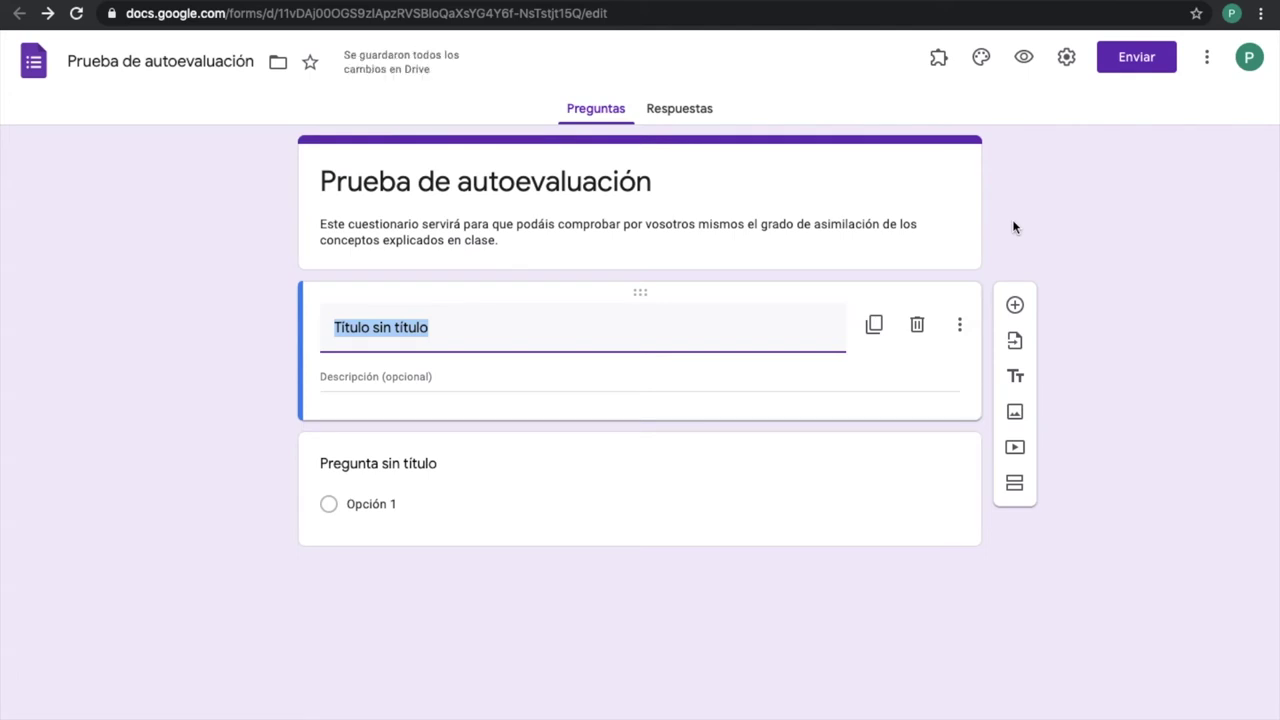
type("DATOS PERSONALES")
left_click(760, 371)
type("Este apartado servirá para la identificac")
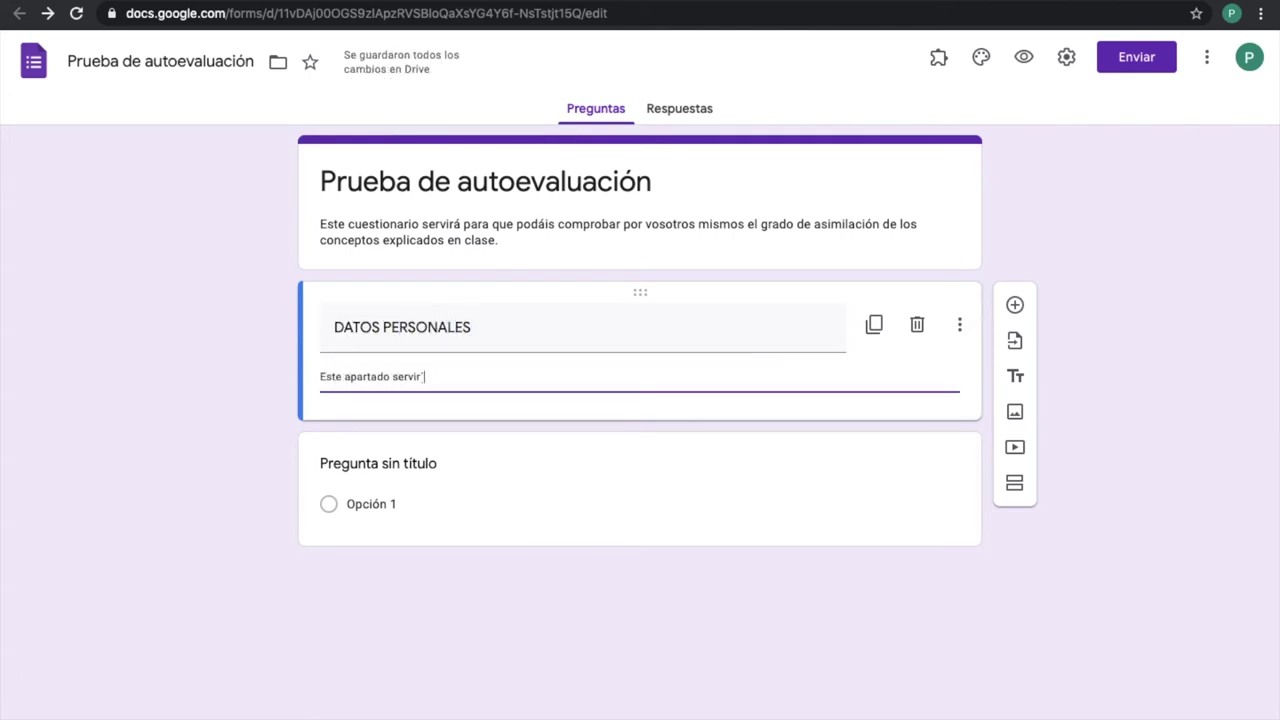
type("ión del alumnado.")
left_click(1042, 380)
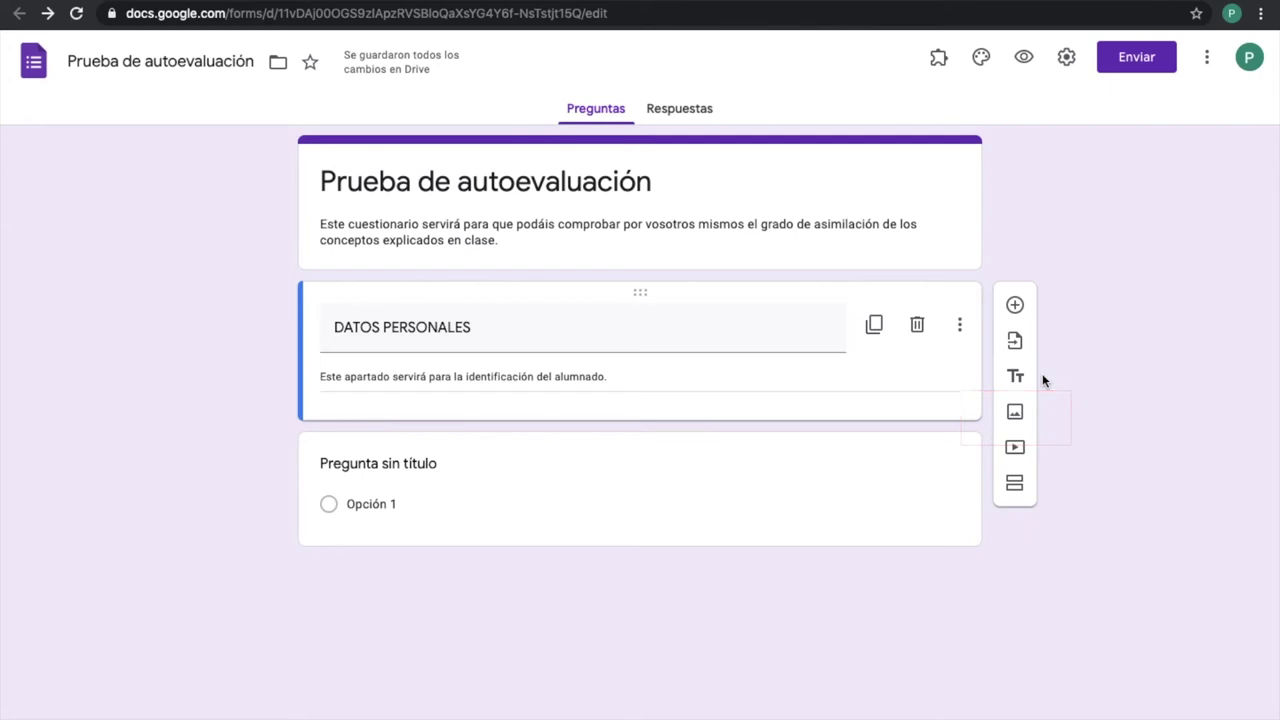
- Insert the Wikipedia "Academia de Atenas" picture by URL, copying its address from the image results for "la academia de platón"
left_click(1010, 415)
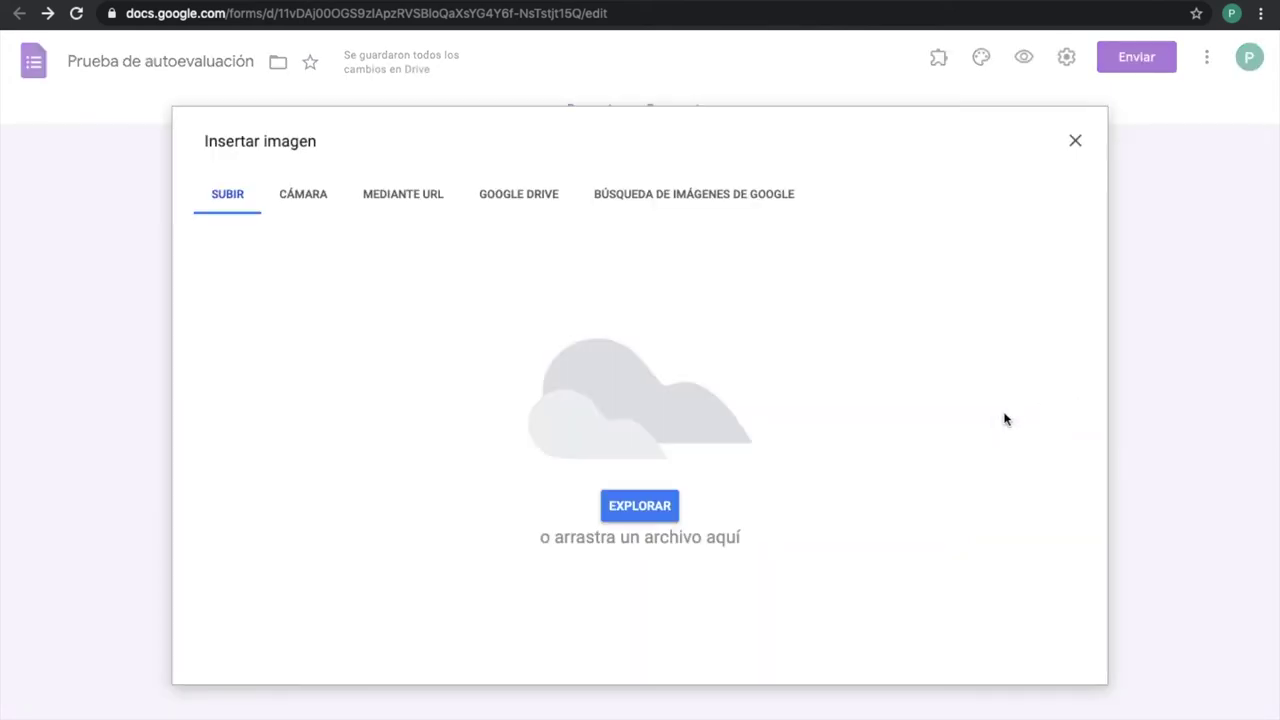
left_click(366, 196)
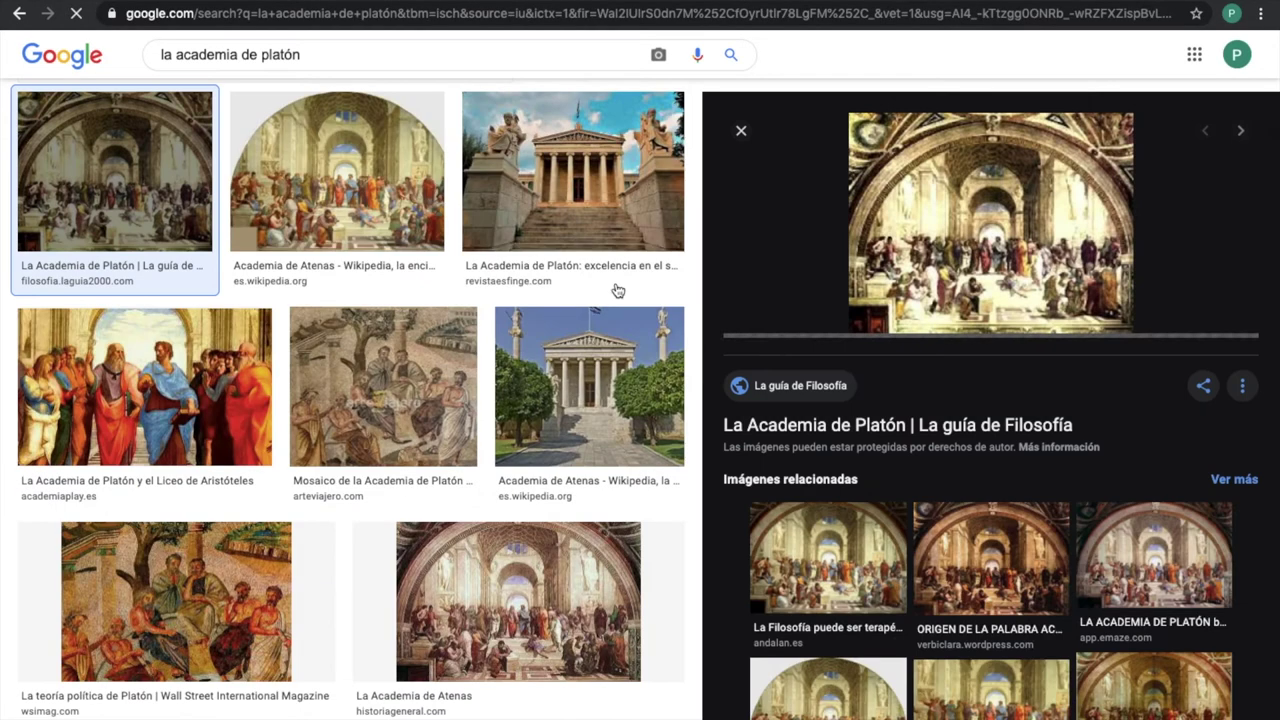
left_click(337, 170)
right_click(905, 338)
left_click(1010, 518)
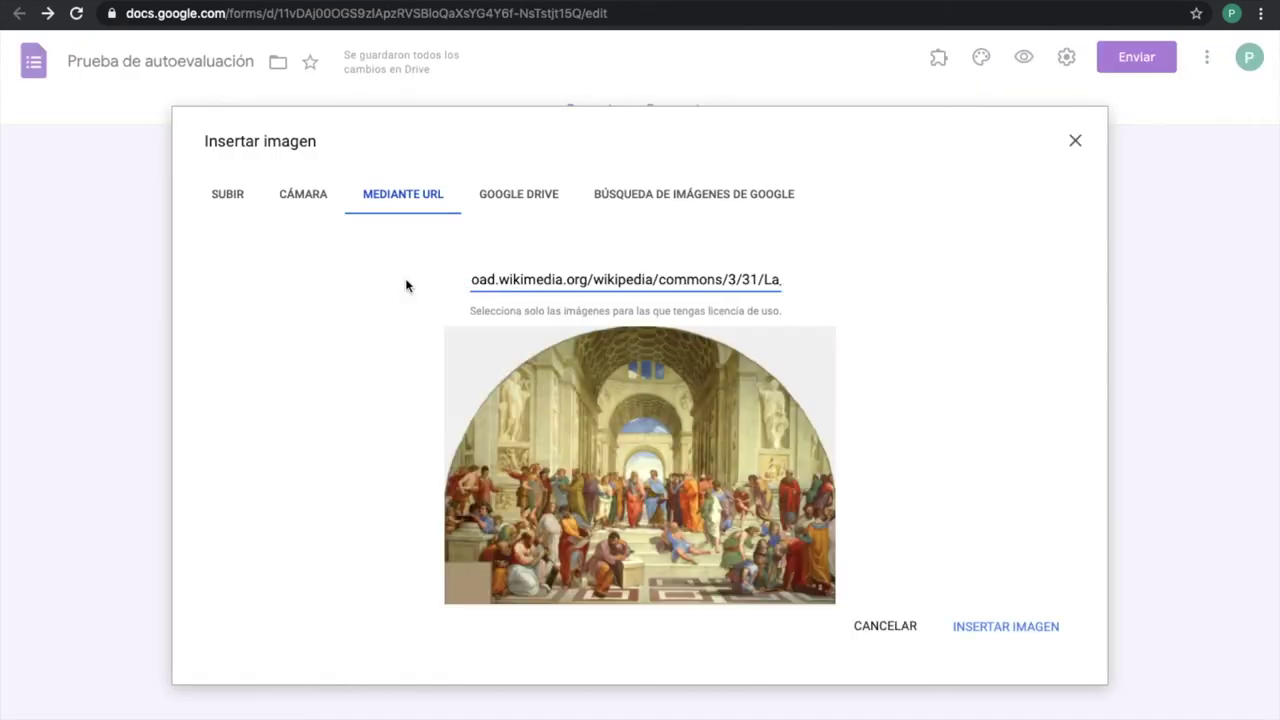
left_click(1006, 623)
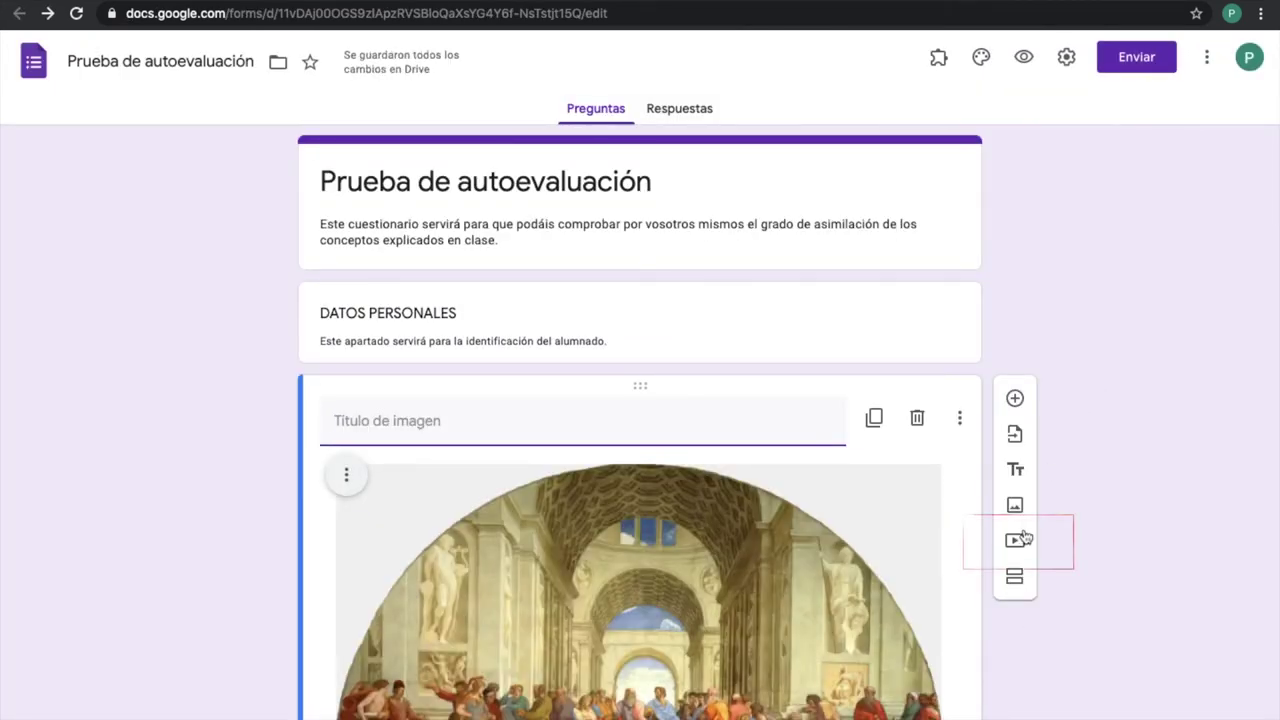
left_click(1020, 539)
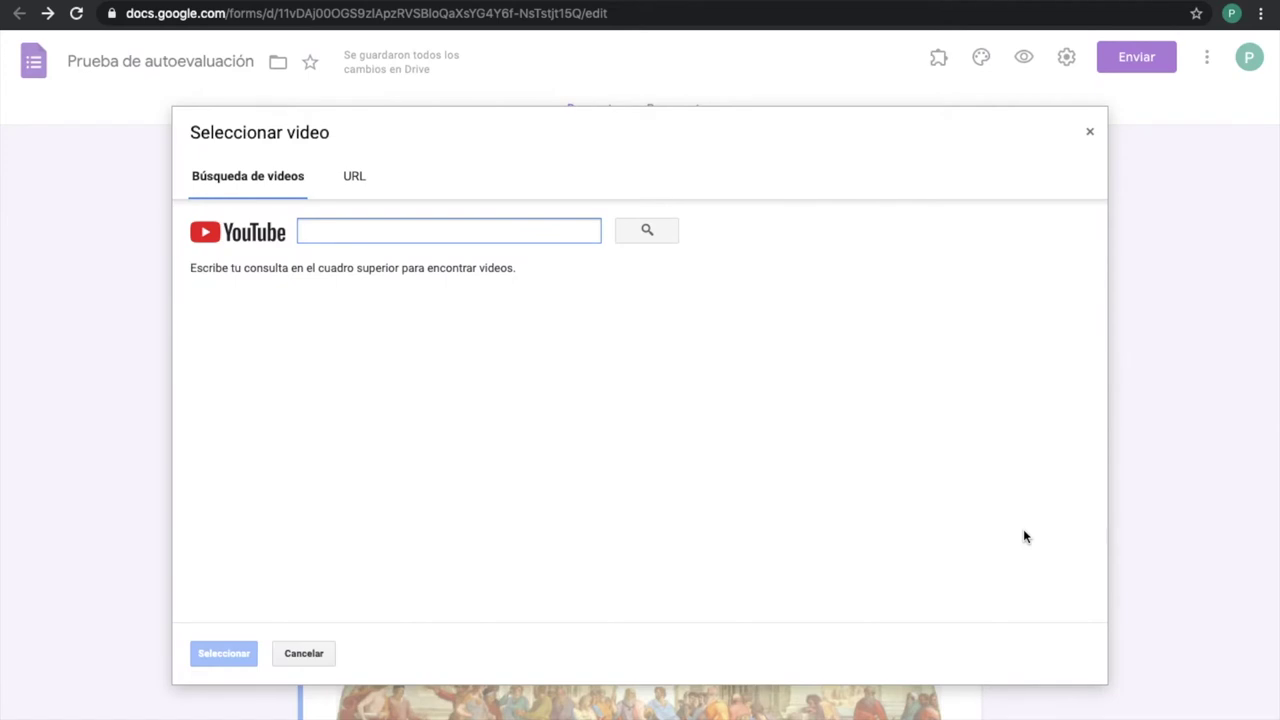
left_click(354, 176)
type("https://www.youtube.com/watch?v=og8PfU5zI")
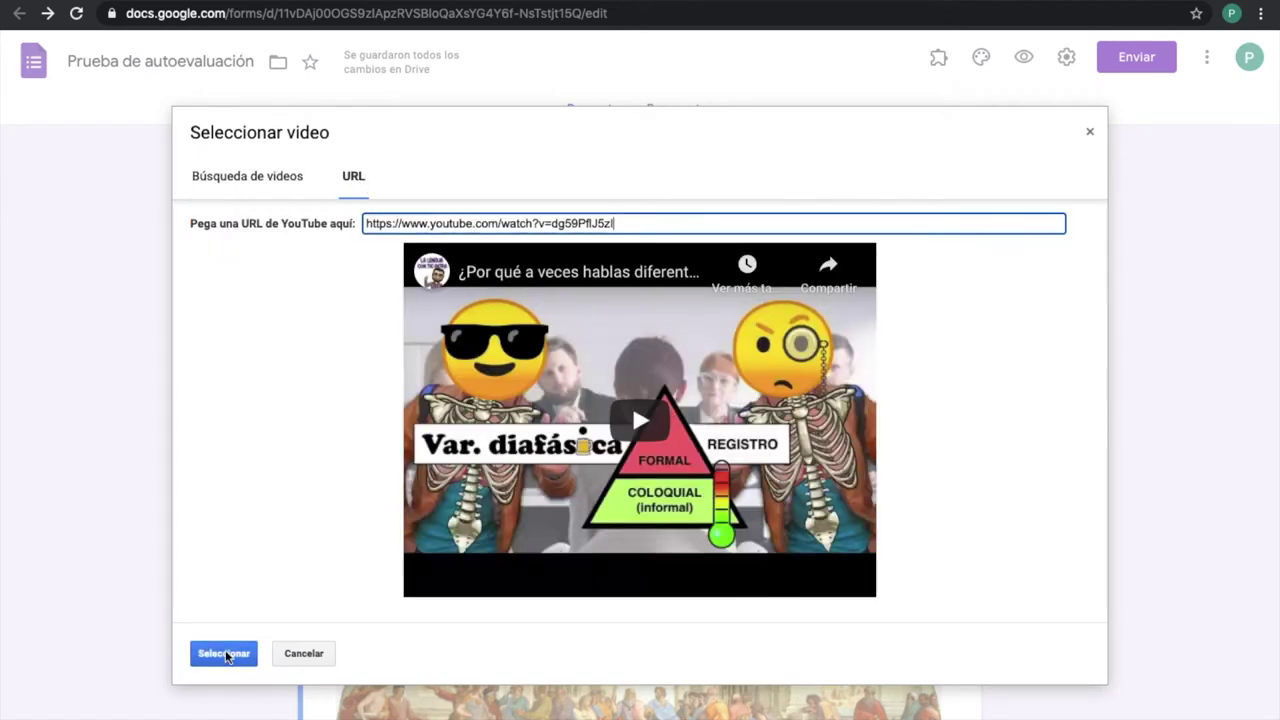
left_click(224, 653)
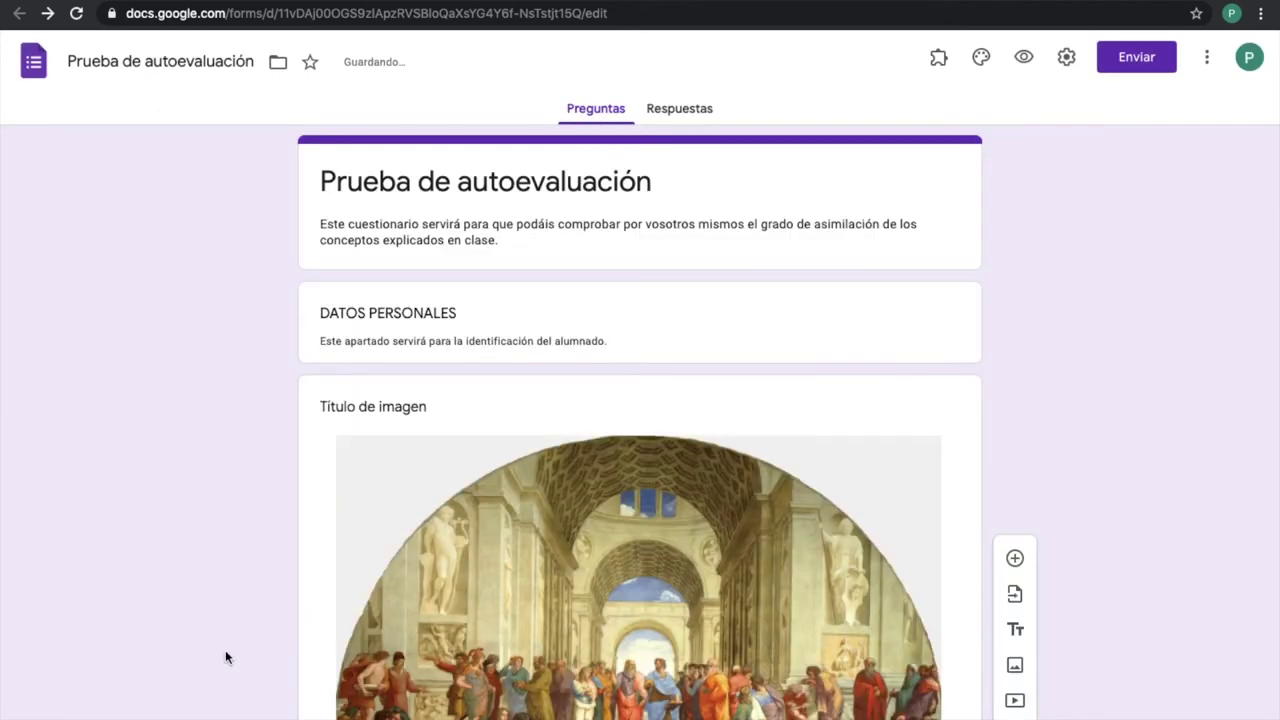
- Delete the "Academia de Atenas" image block and the untitled video block below DATOS PERSONALES
scroll(530, 305, "up", 6)
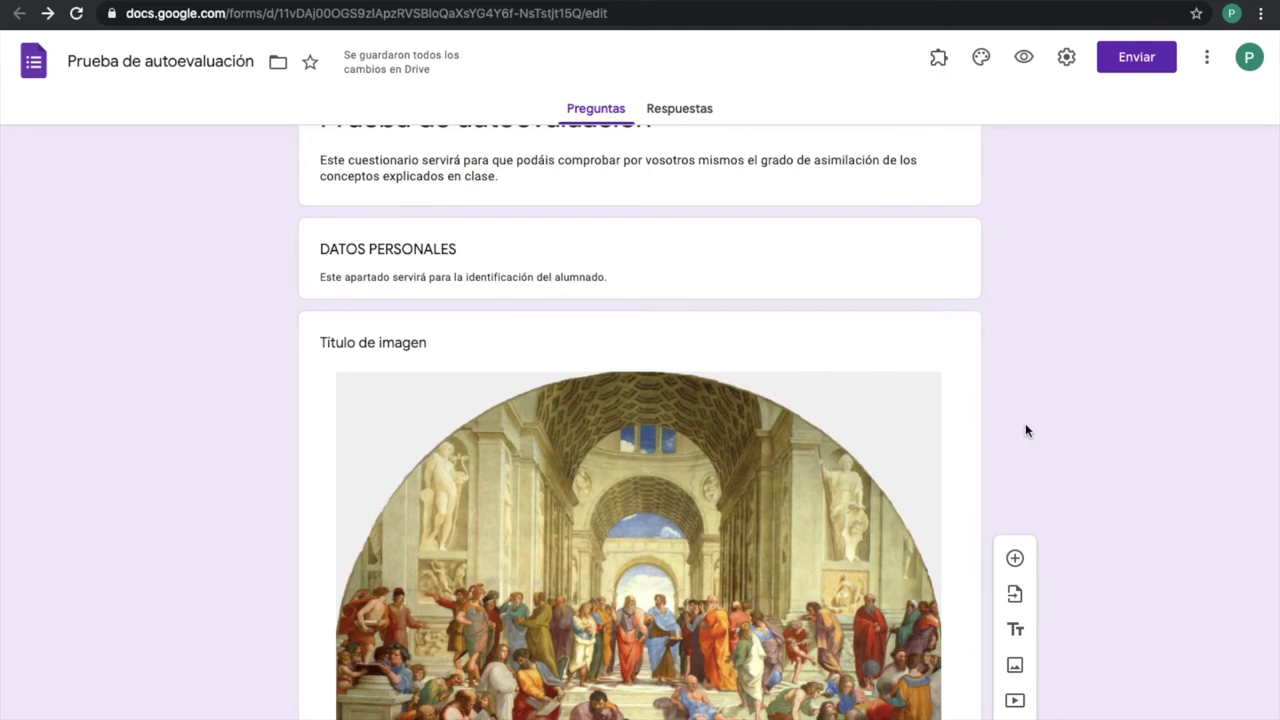
left_click(881, 361)
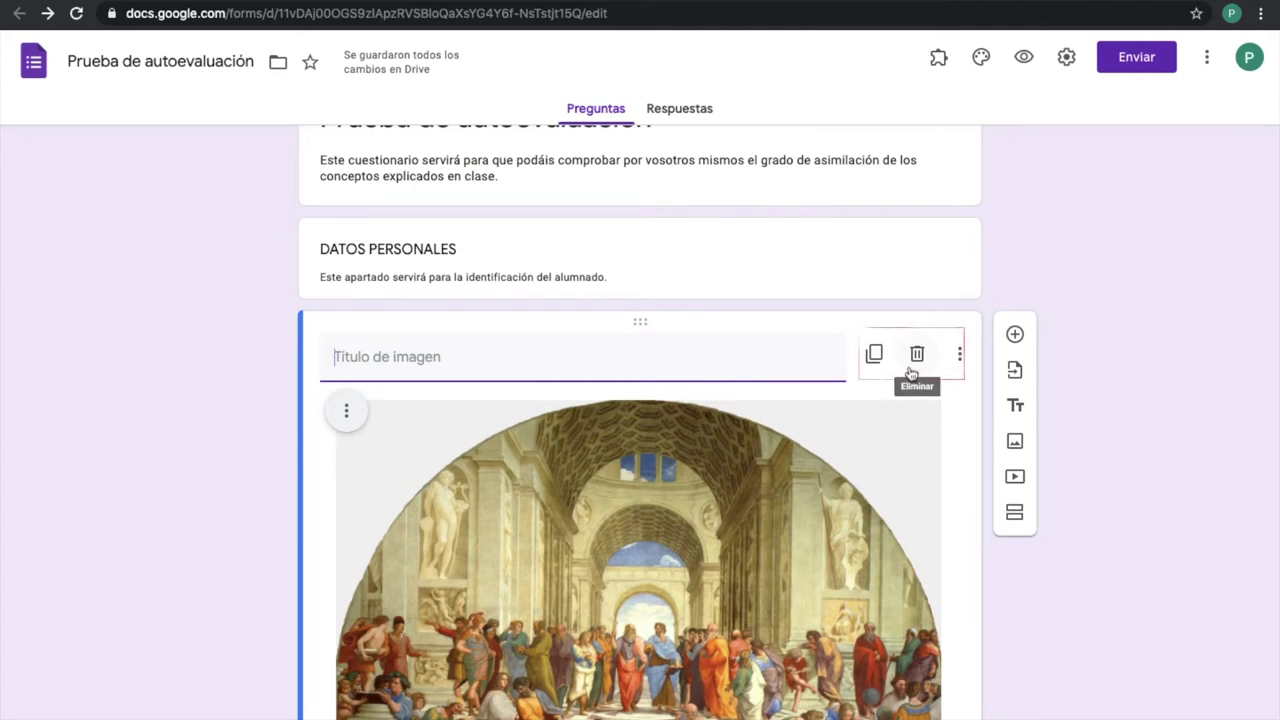
left_click(914, 362)
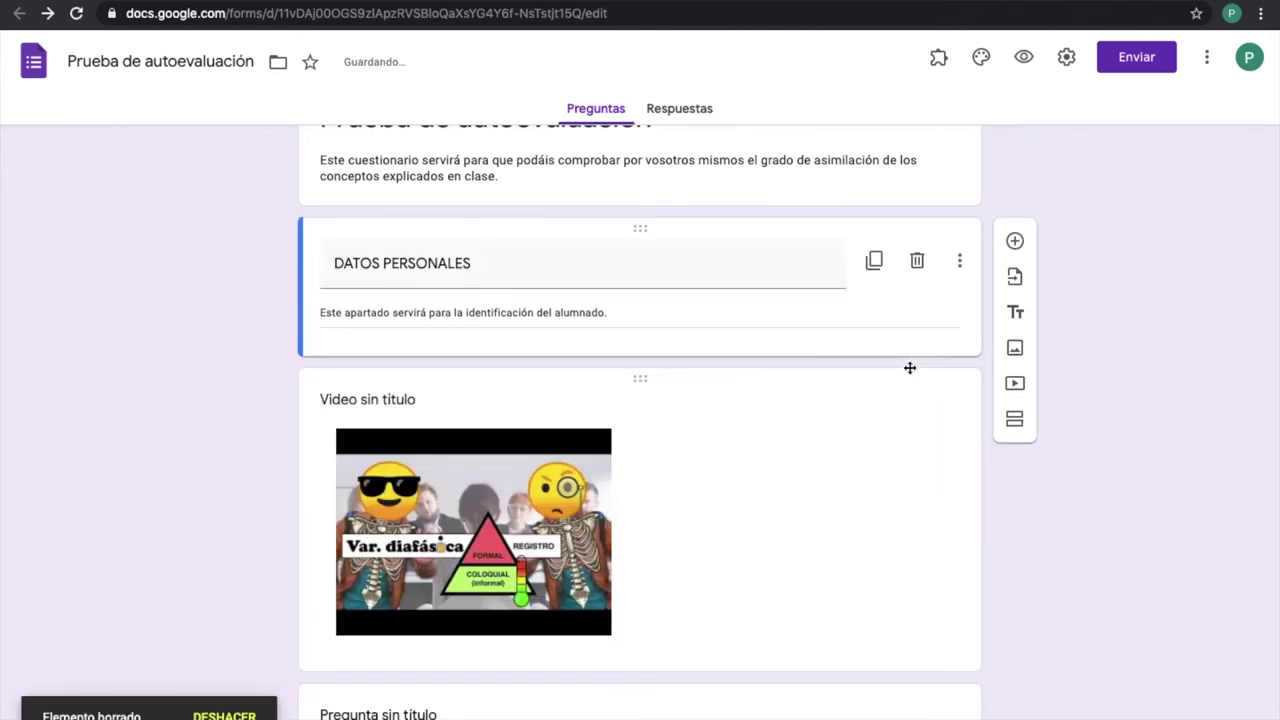
left_click(863, 466)
left_click(917, 351)
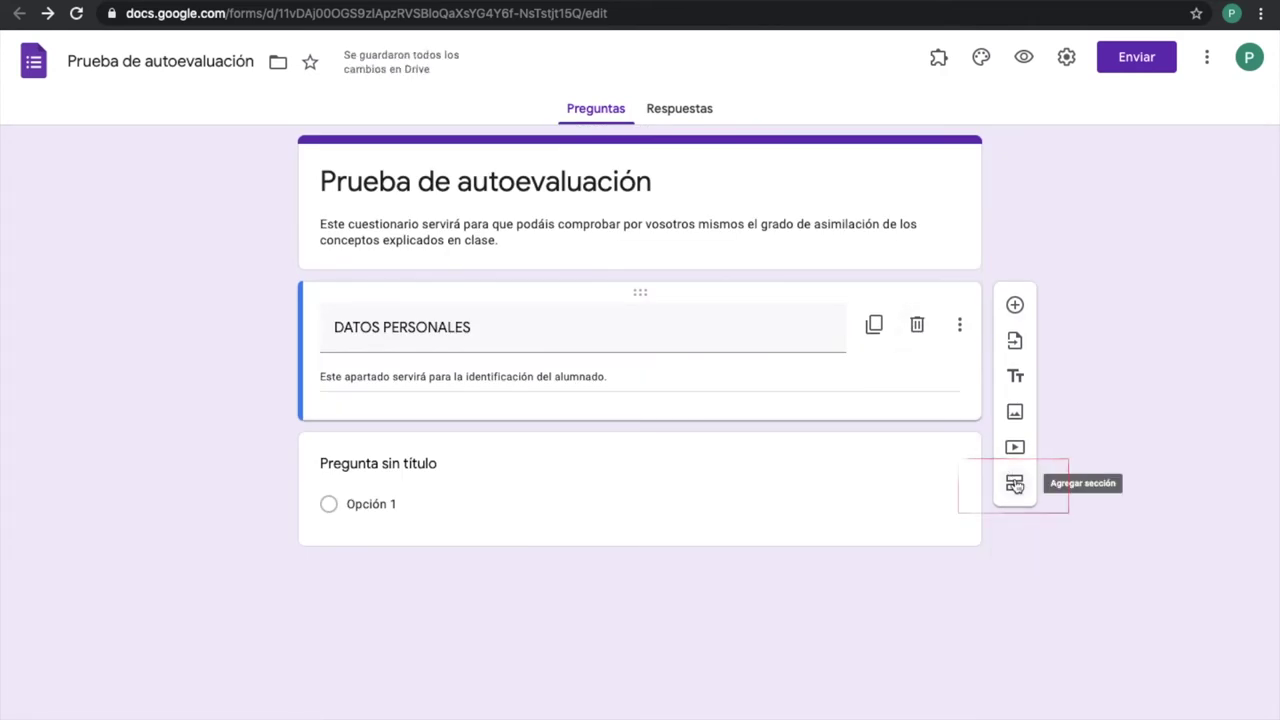
- Add a new section after the DATOS PERSONALES block and move the untitled question up into section 1
left_click(1015, 485)
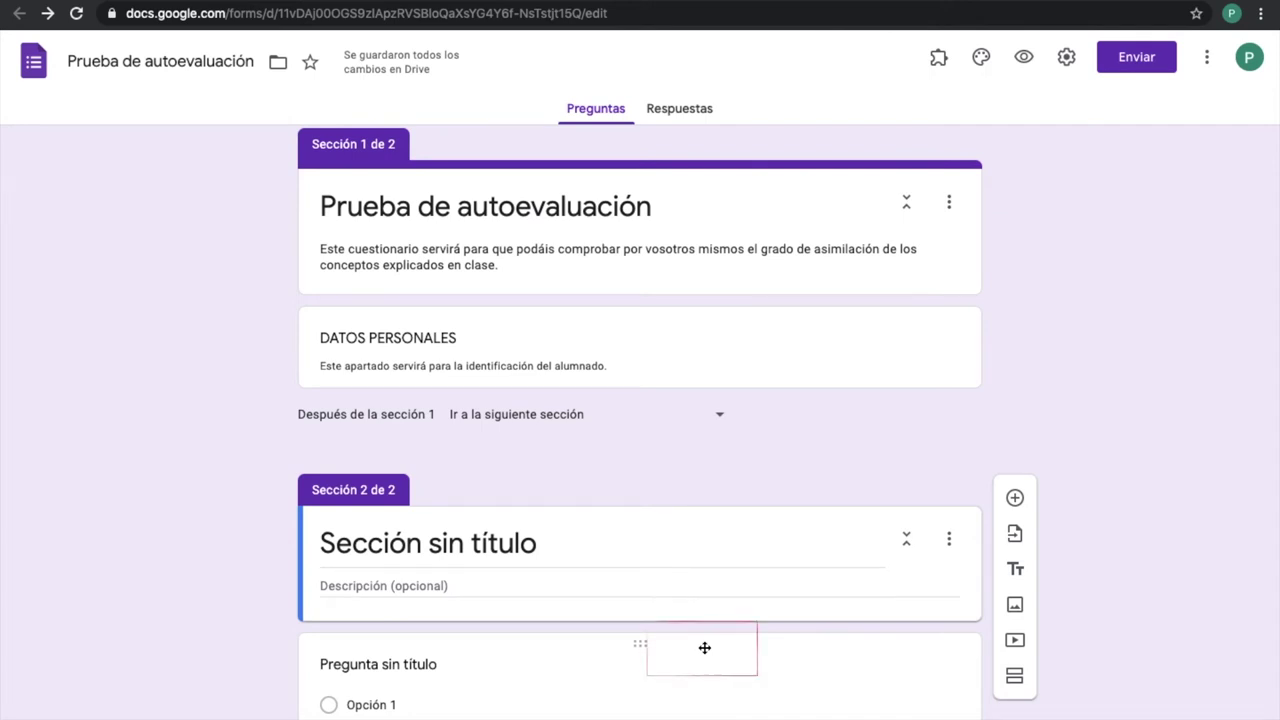
left_click_drag(675, 642, 674, 400)
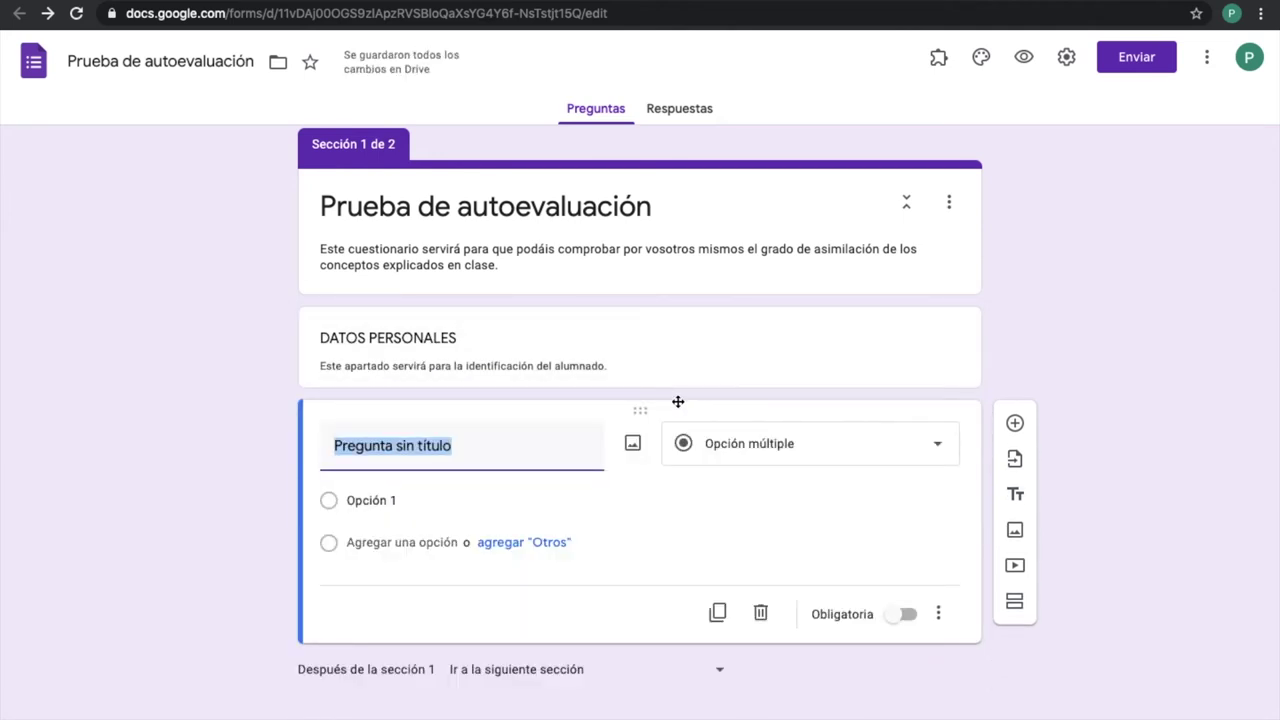
scroll(790, 248, "down", 2)
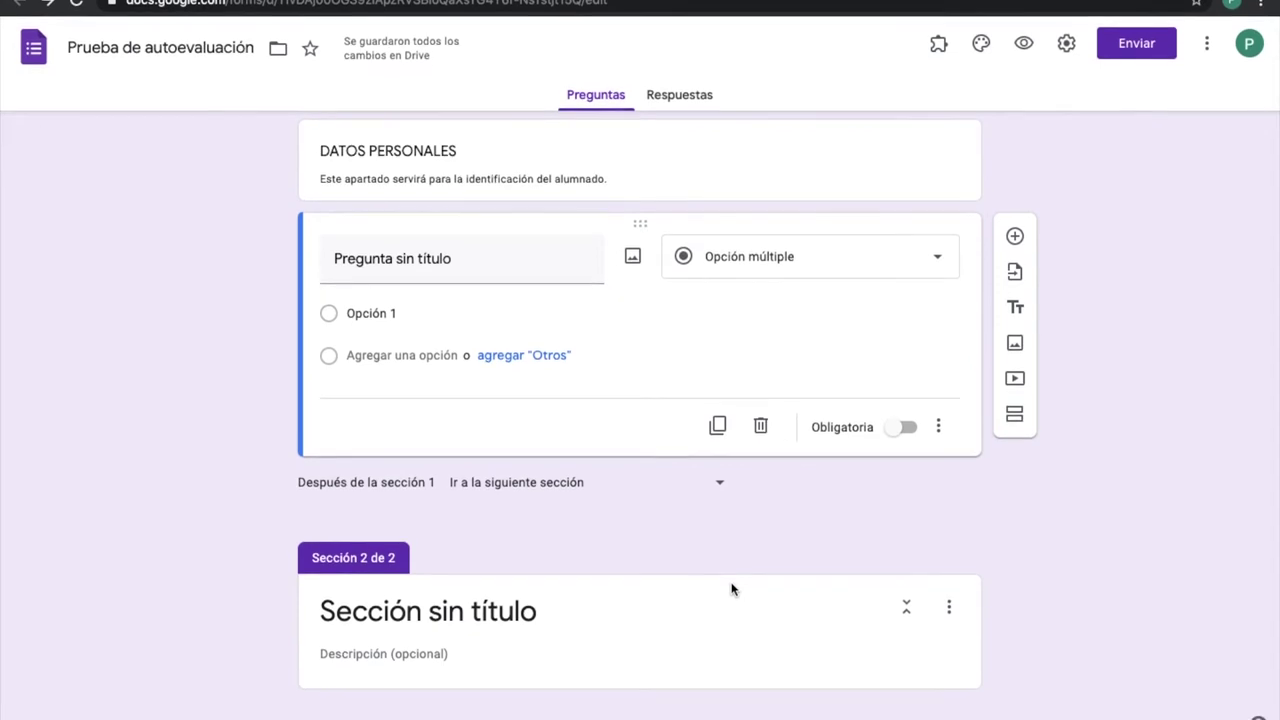
- Try reordering the untitled second section and delete that section
left_click(949, 595)
left_click(948, 584)
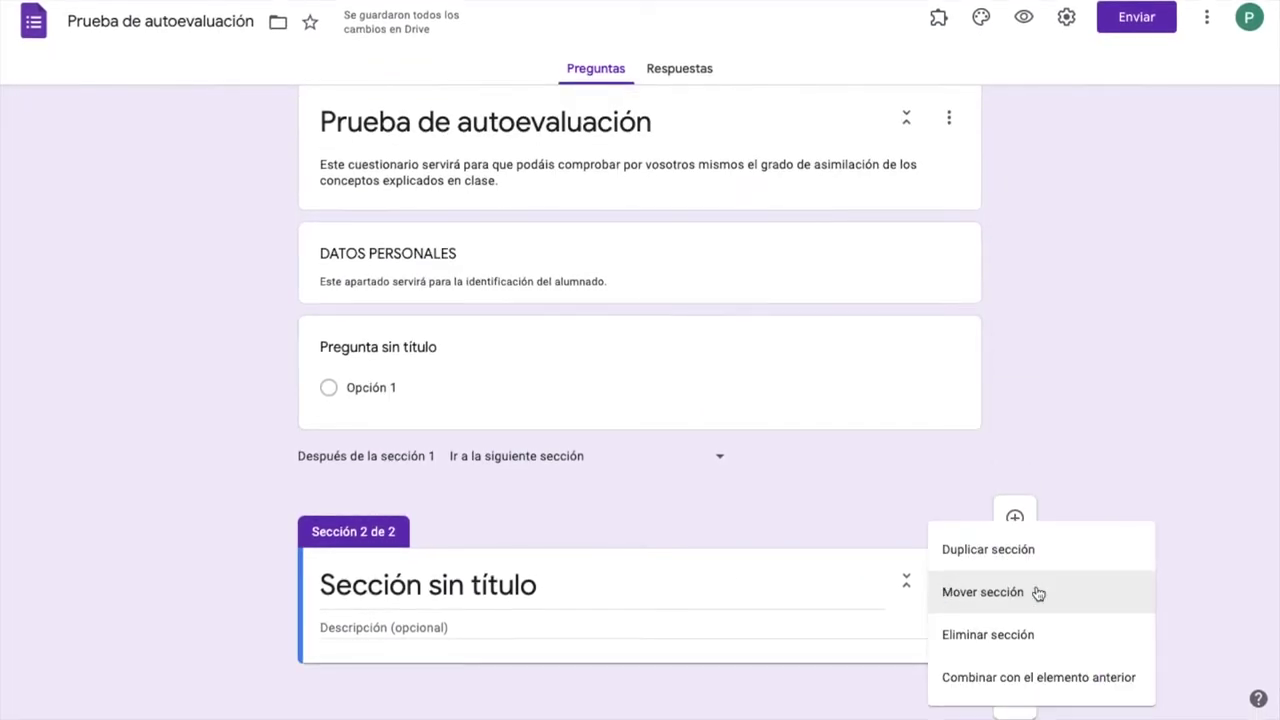
left_click(1038, 593)
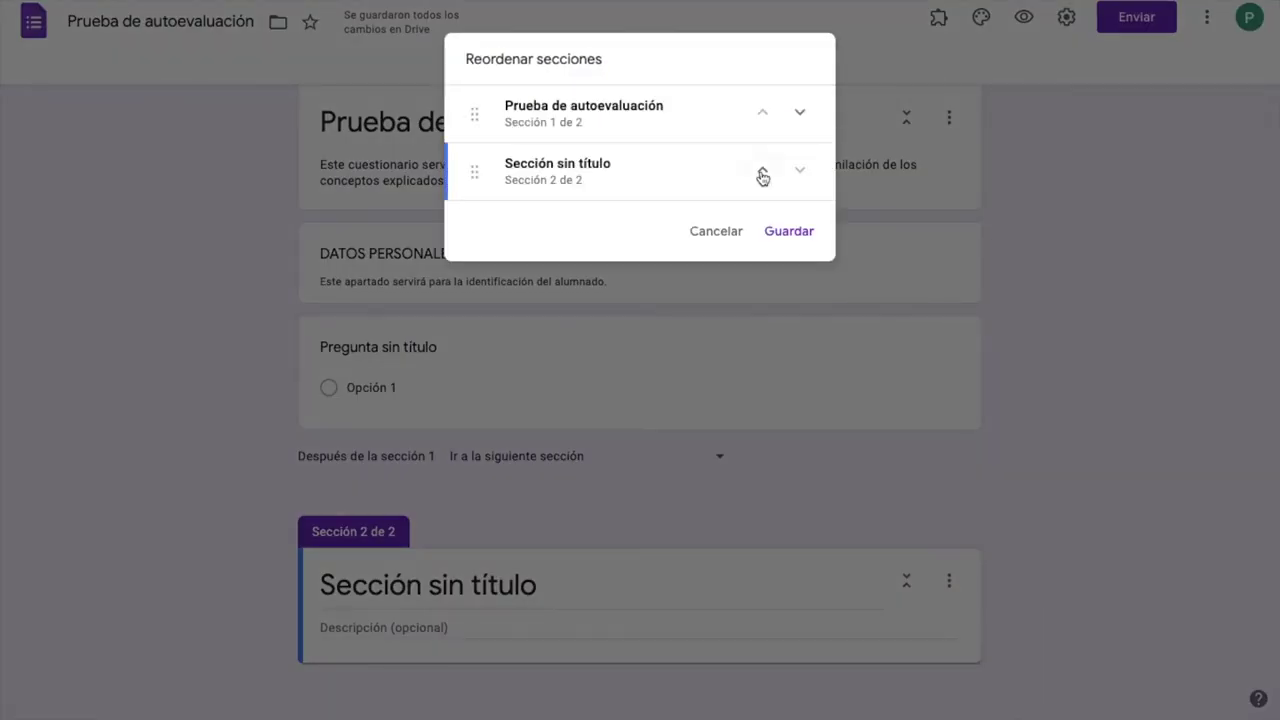
left_click(762, 176)
left_click(766, 171)
left_click(789, 231)
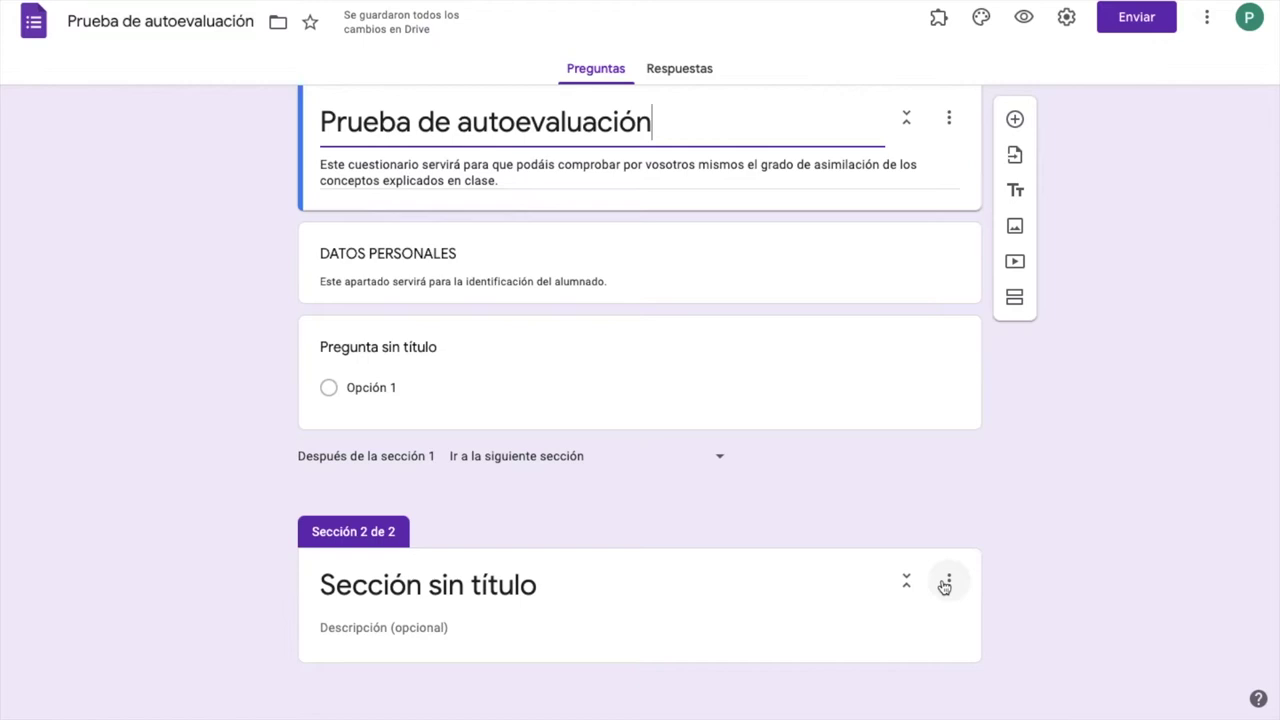
left_click(946, 584)
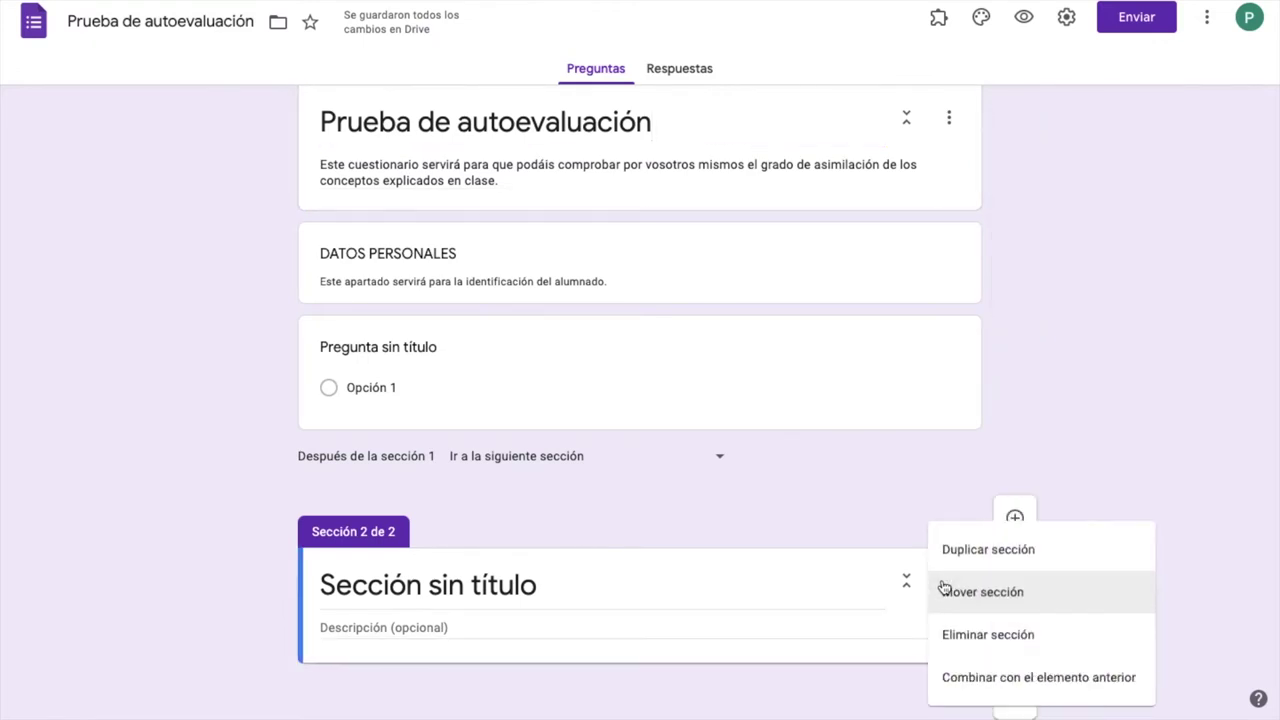
left_click(955, 637)
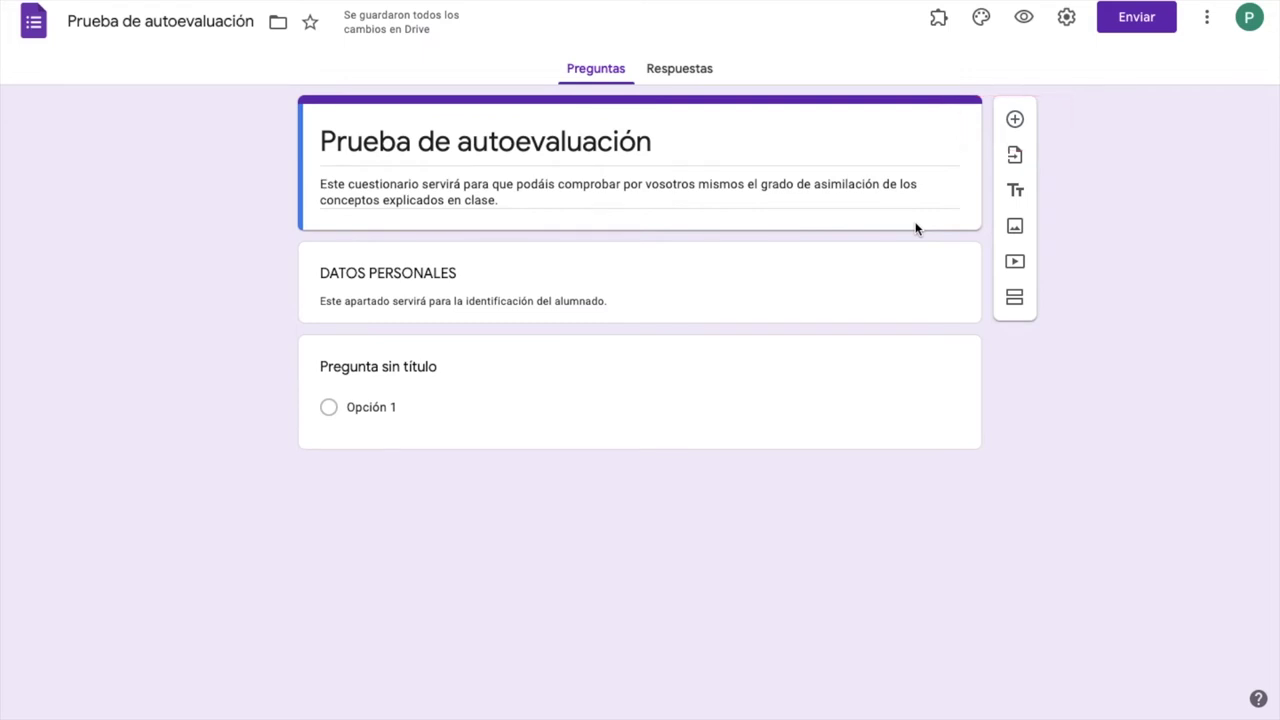
- Add the question "Nombre y apellidos:" under DATOS PERSONALES and retitle the untitled question "Dirección de correo electrónico:"
left_click(1015, 119)
left_click_drag(537, 623, 491, 511)
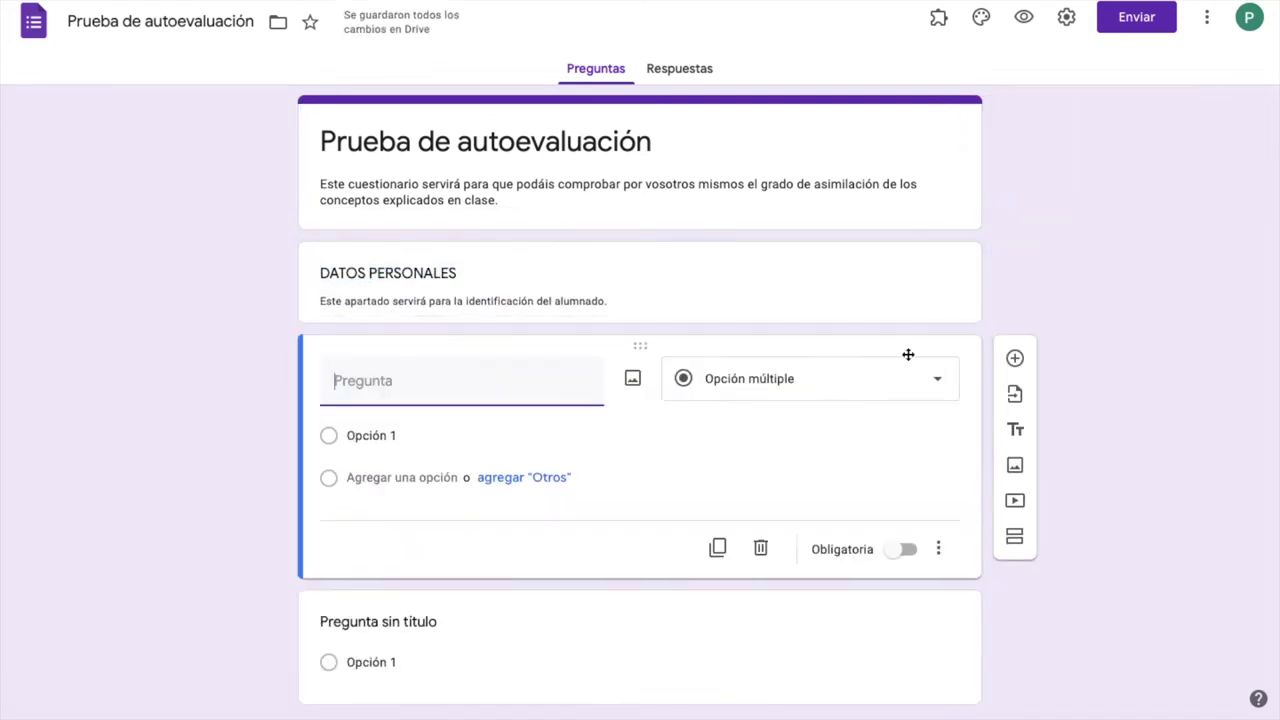
scroll(910, 320, "down", 1)
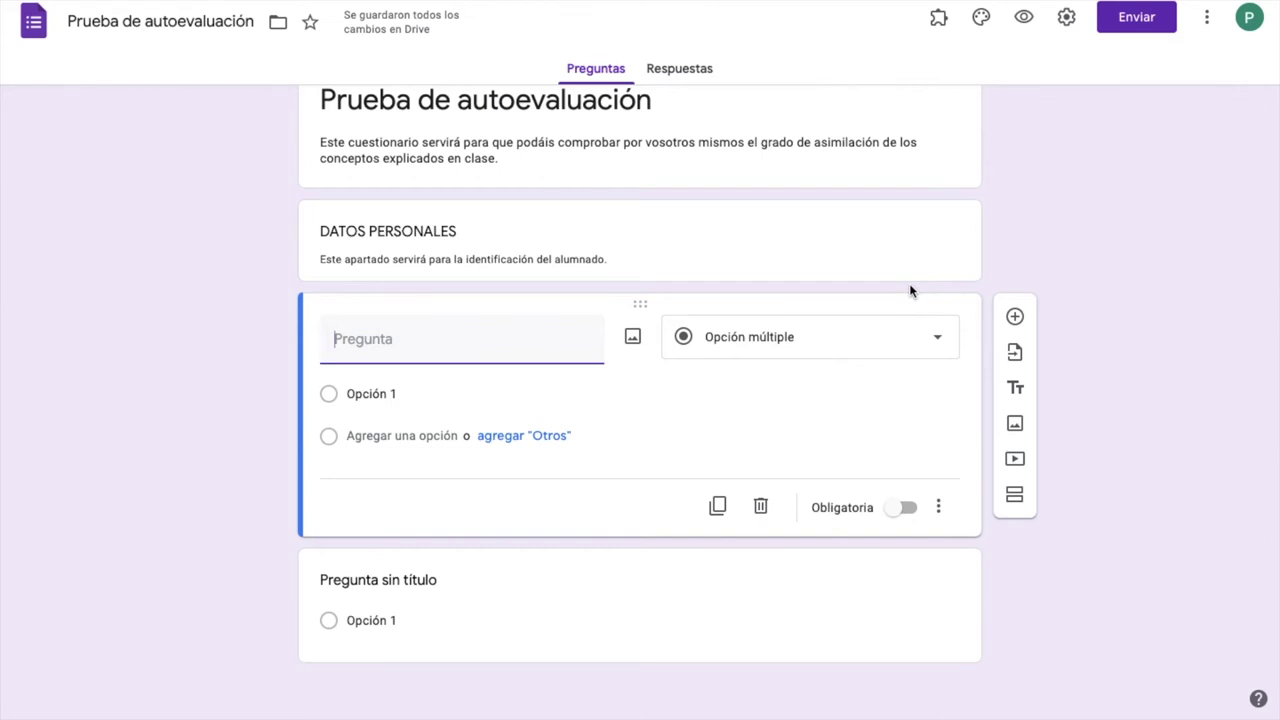
type("Nombre y apellidos:")
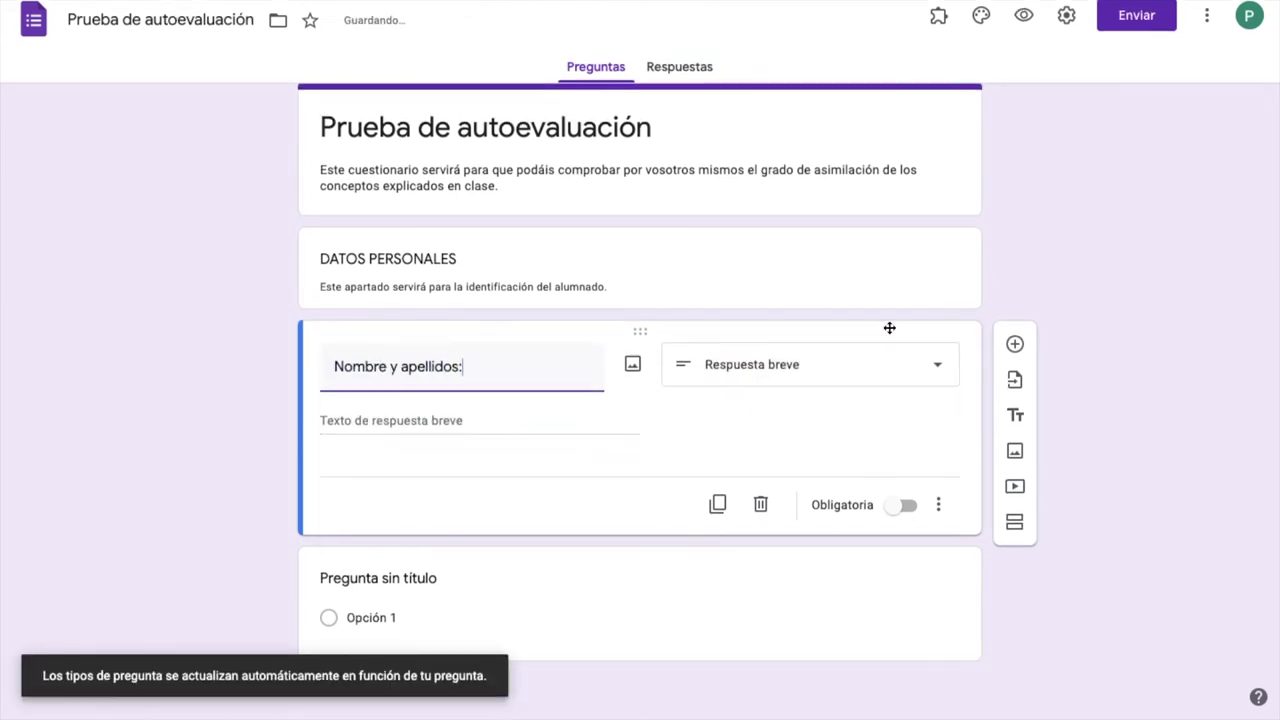
left_click(473, 591)
type("Dirección de correo electrónico:")
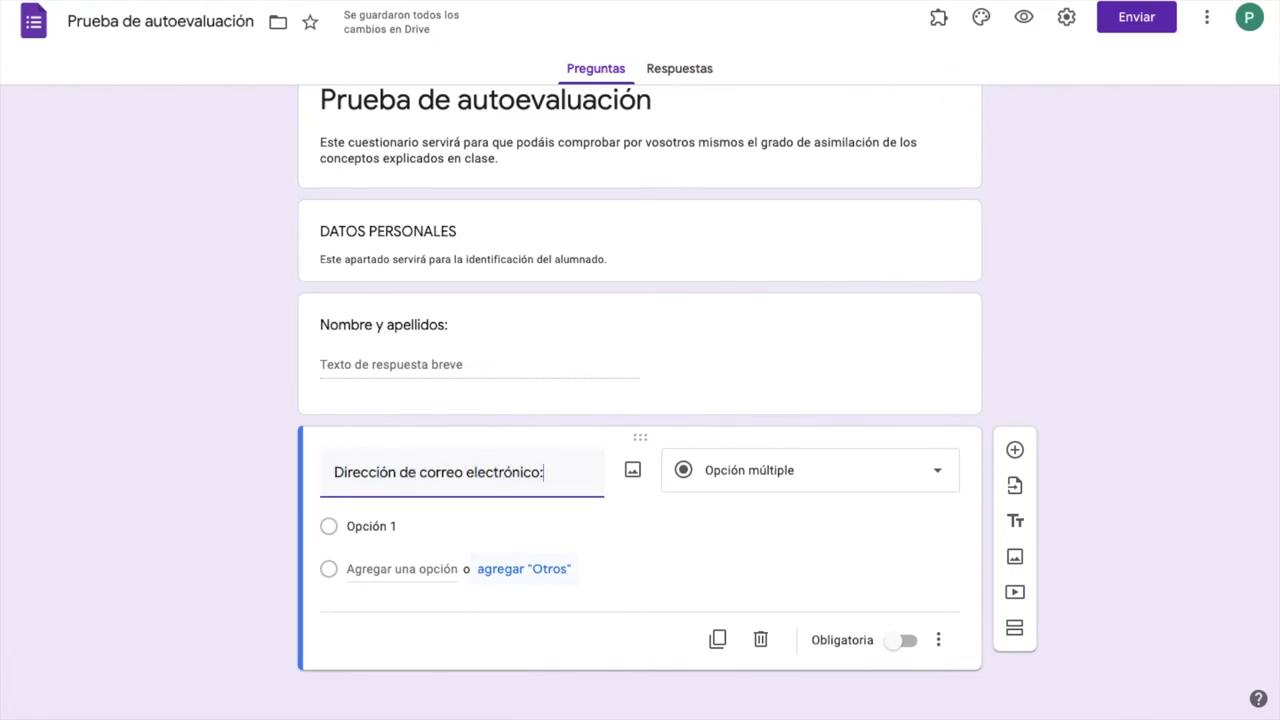
- Make the "Nombre y apellidos:" and "Dirección de correo electrónico:" questions required
left_click(489, 401)
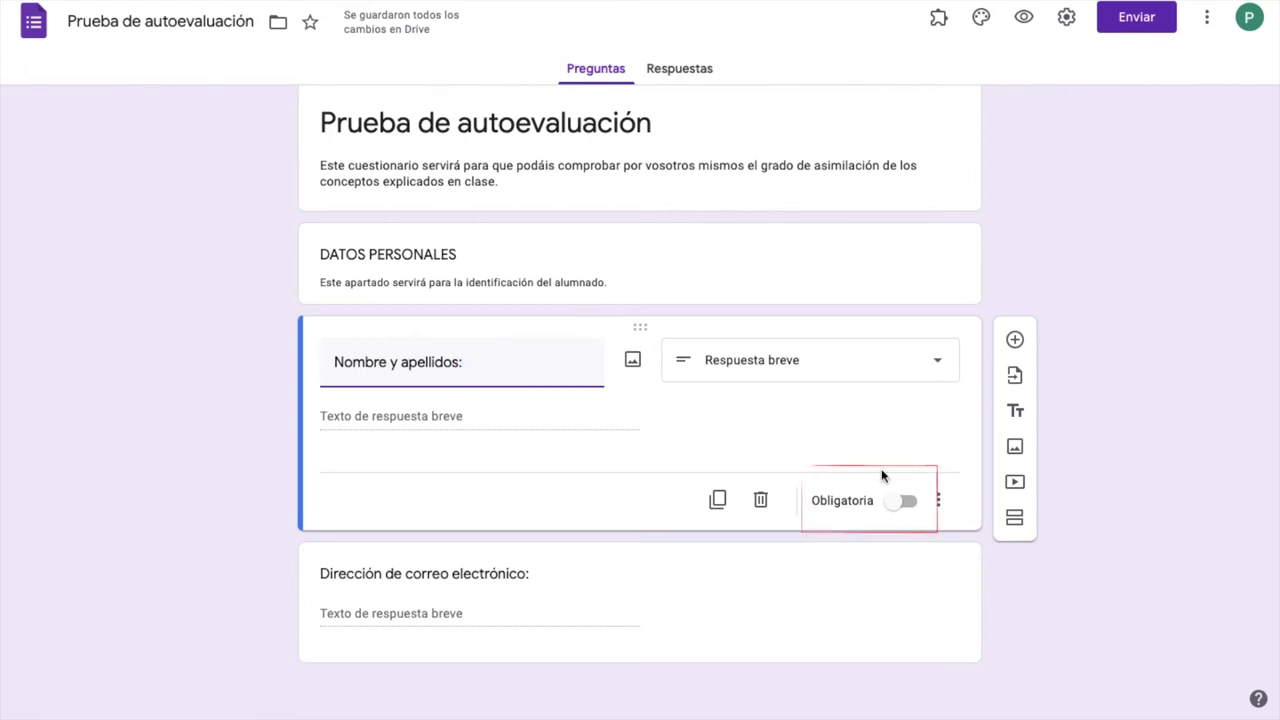
left_click(913, 505)
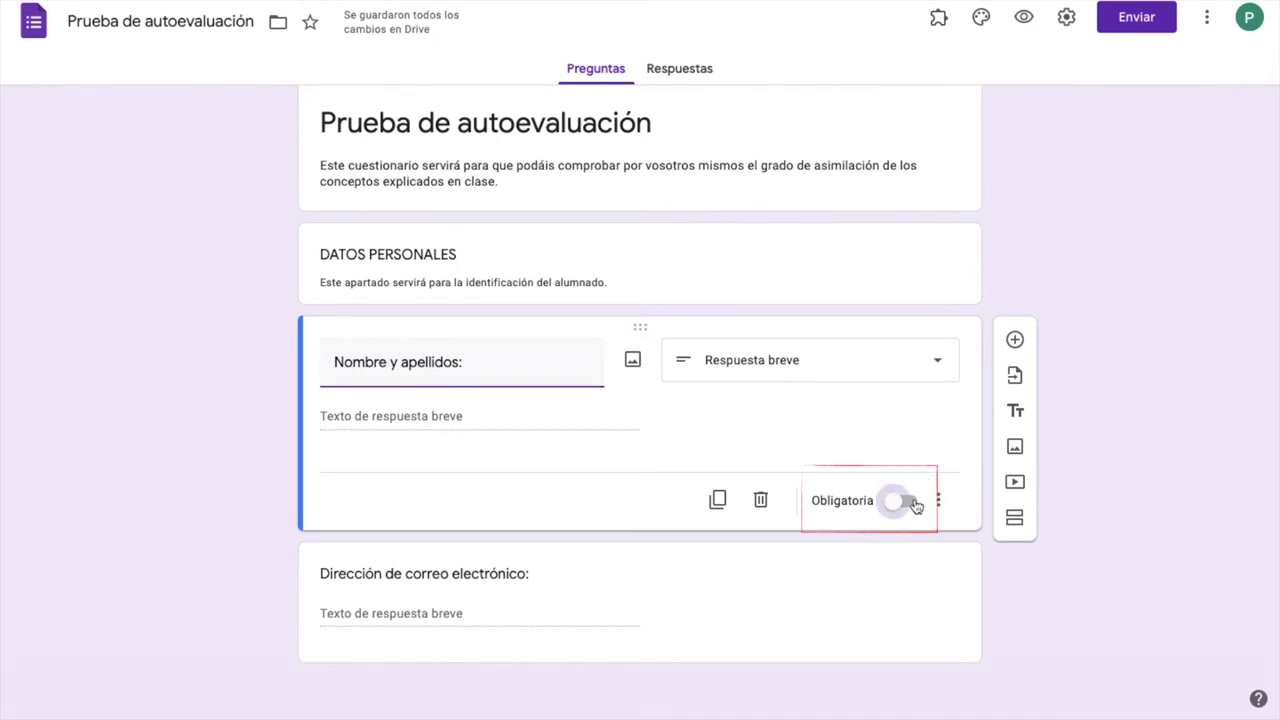
left_click(709, 563)
left_click(903, 635)
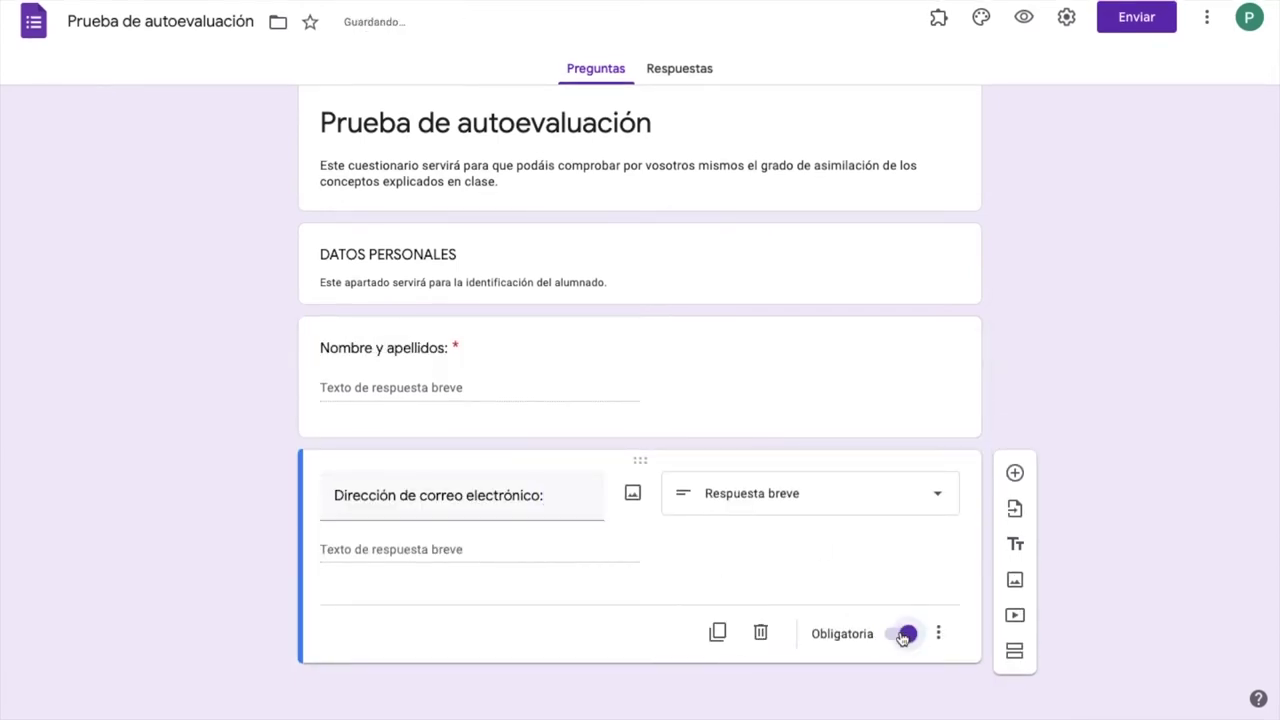
- Add a title block "CUESTIONARIO (parte 1)" after the personal data questions, followed by a question titled "Pregunta 1"
left_click(1015, 544)
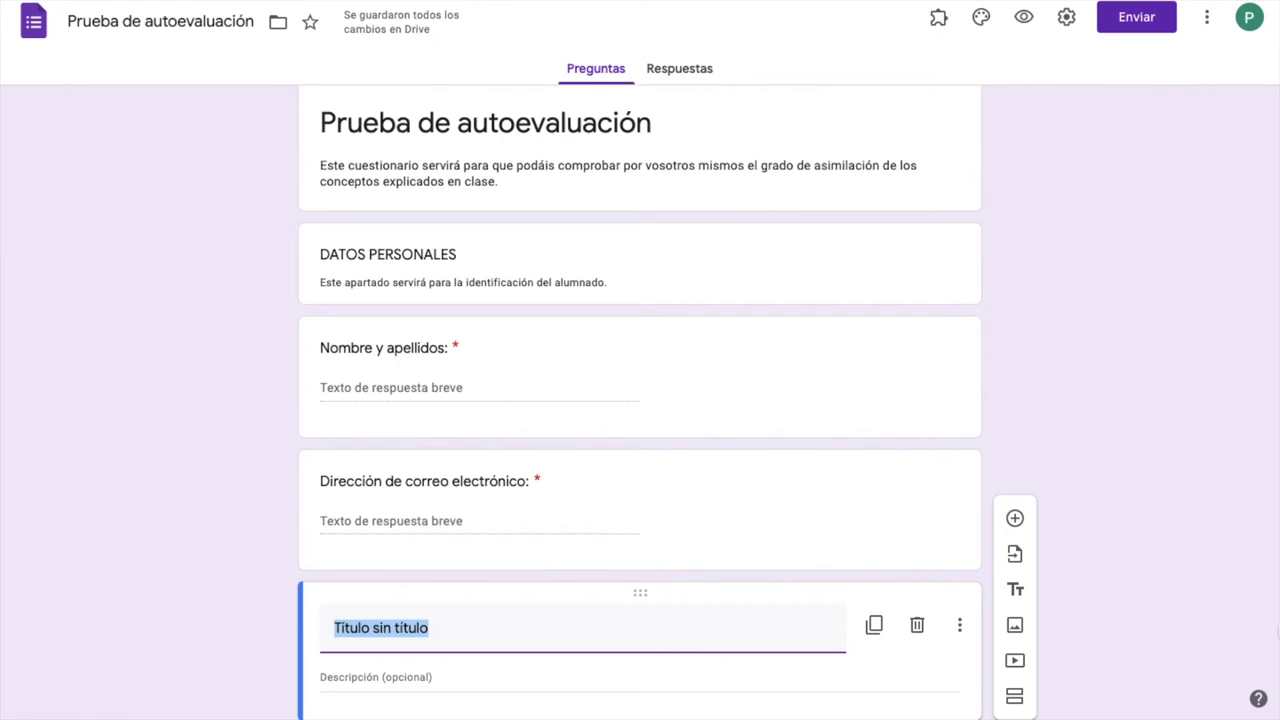
type("CUESTIONARIO (parte 1)")
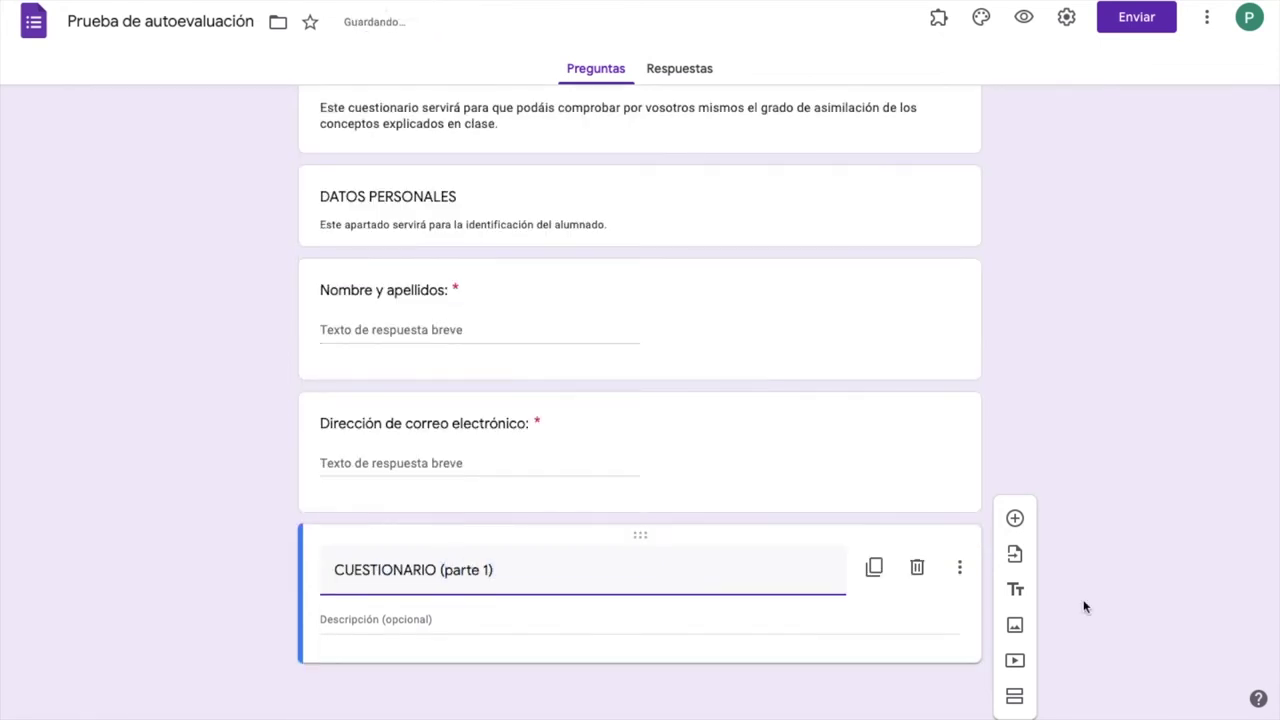
left_click(1015, 518)
type("Pregunta 1")
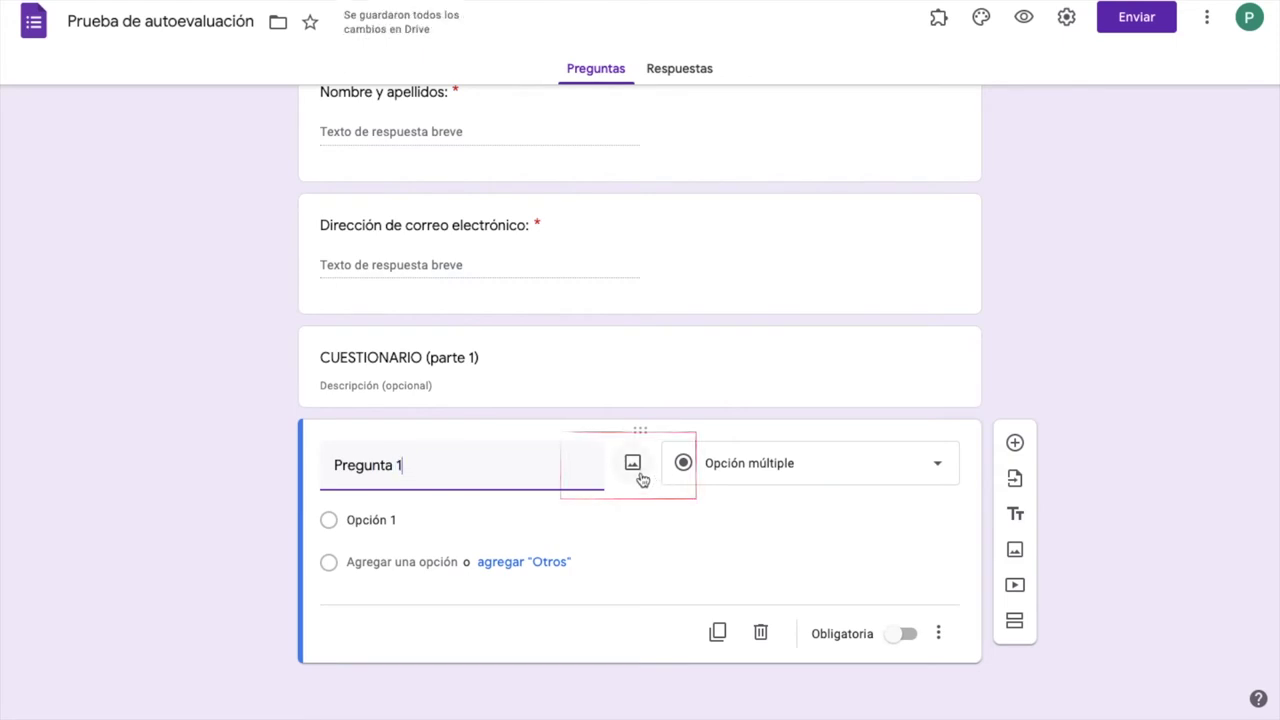
- Try the answer types Respuesta breve and Párrafo on Pregunta 1
left_click(966, 478)
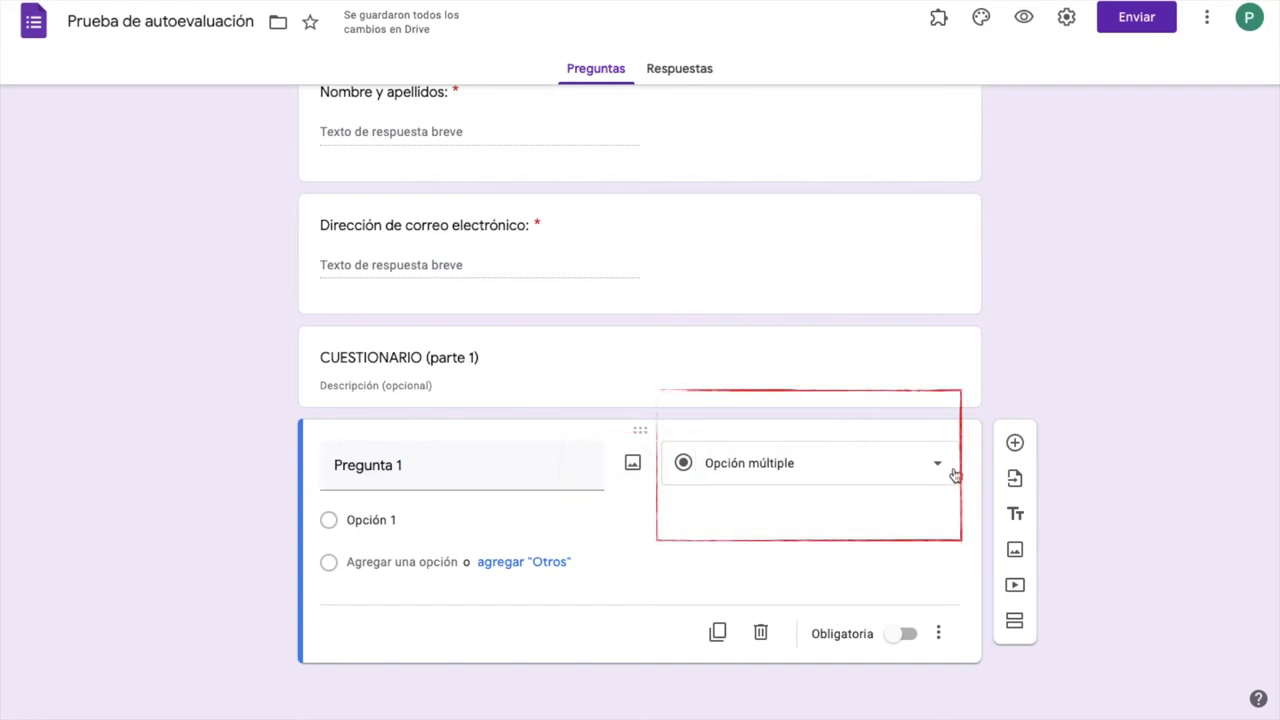
left_click(951, 472)
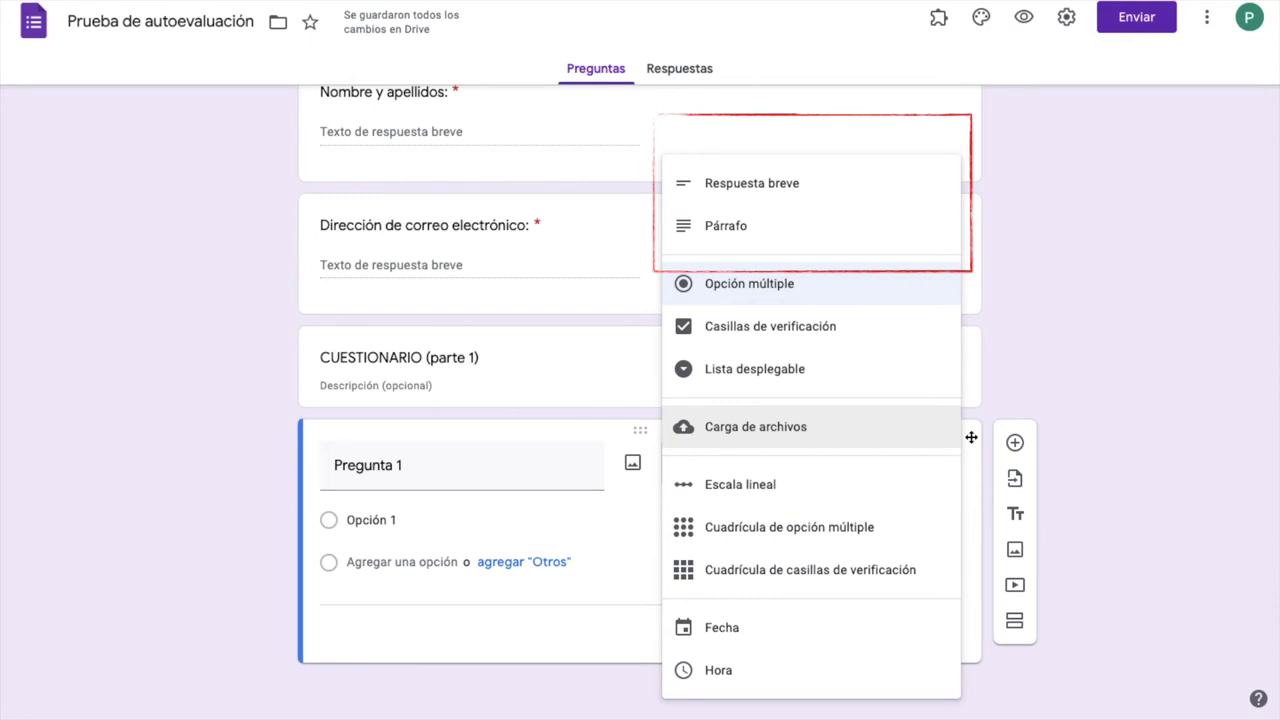
left_click(734, 193)
left_click(880, 490)
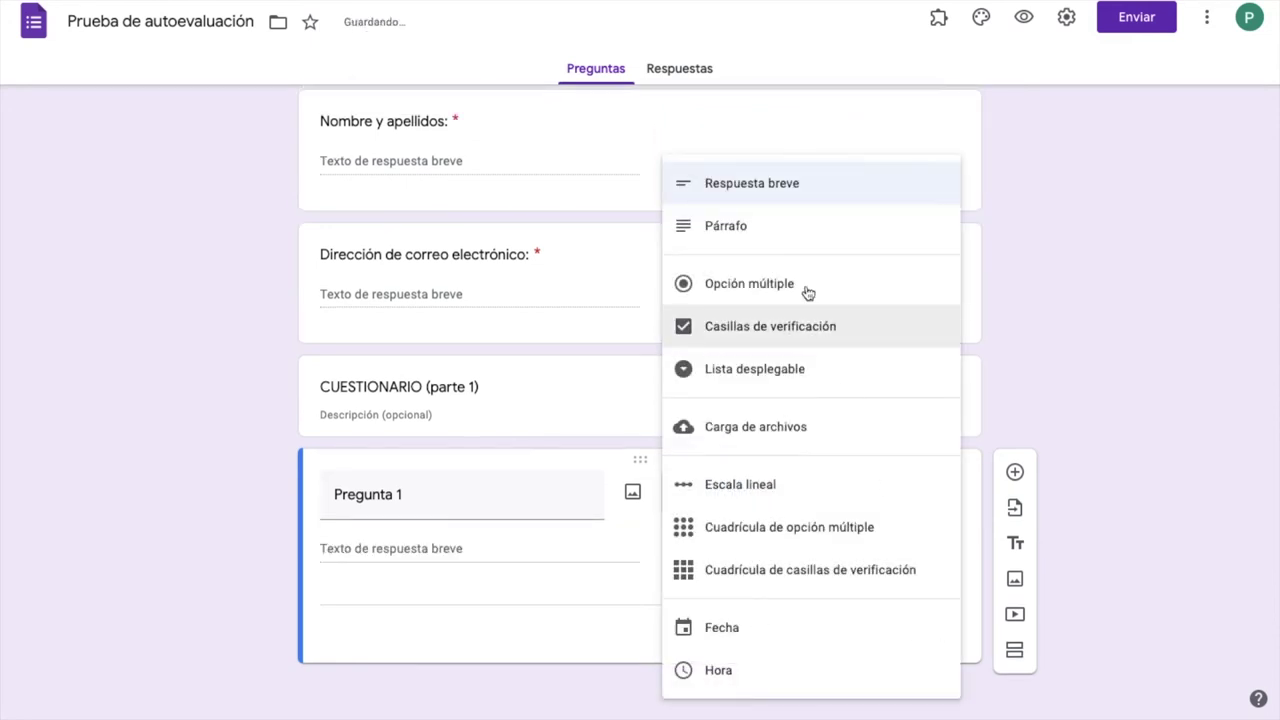
left_click(791, 229)
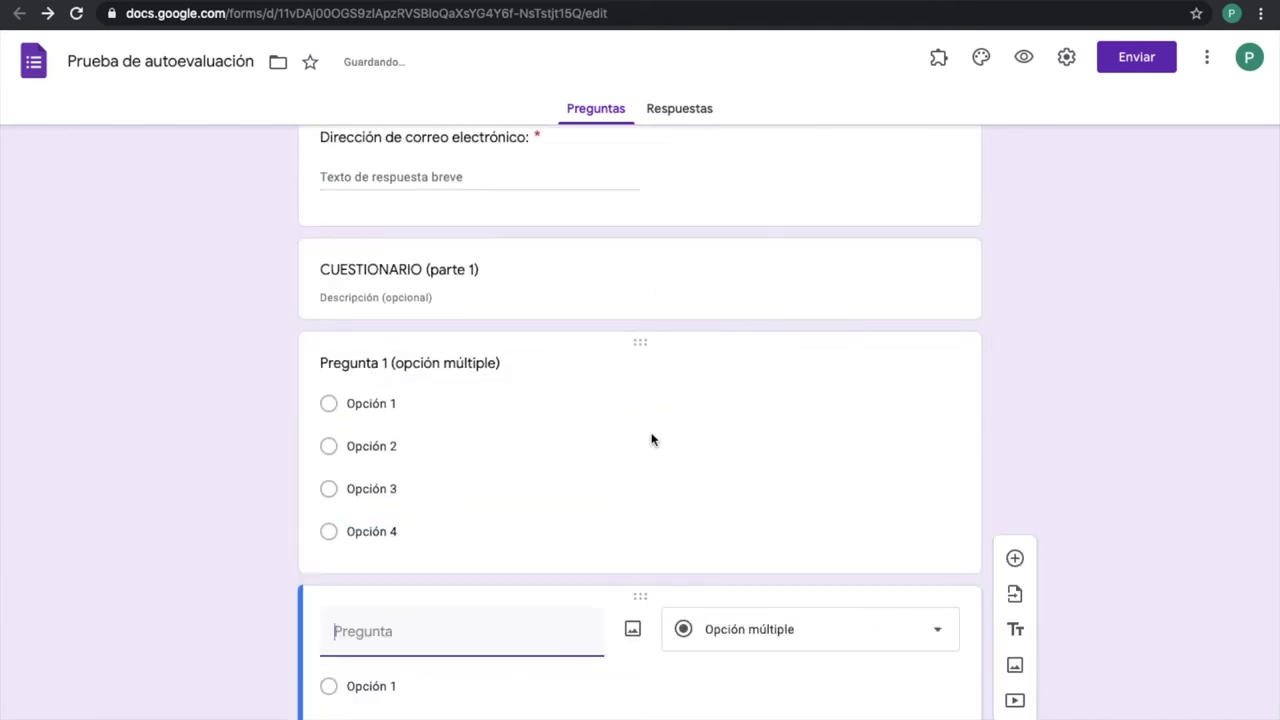
- Title the second question "Pregunta 2 (lista desplegable)" and set its answer type to Lista desplegable
type("Pregunta 2 (lista desplegable)")
left_click(809, 626)
left_click(777, 423)
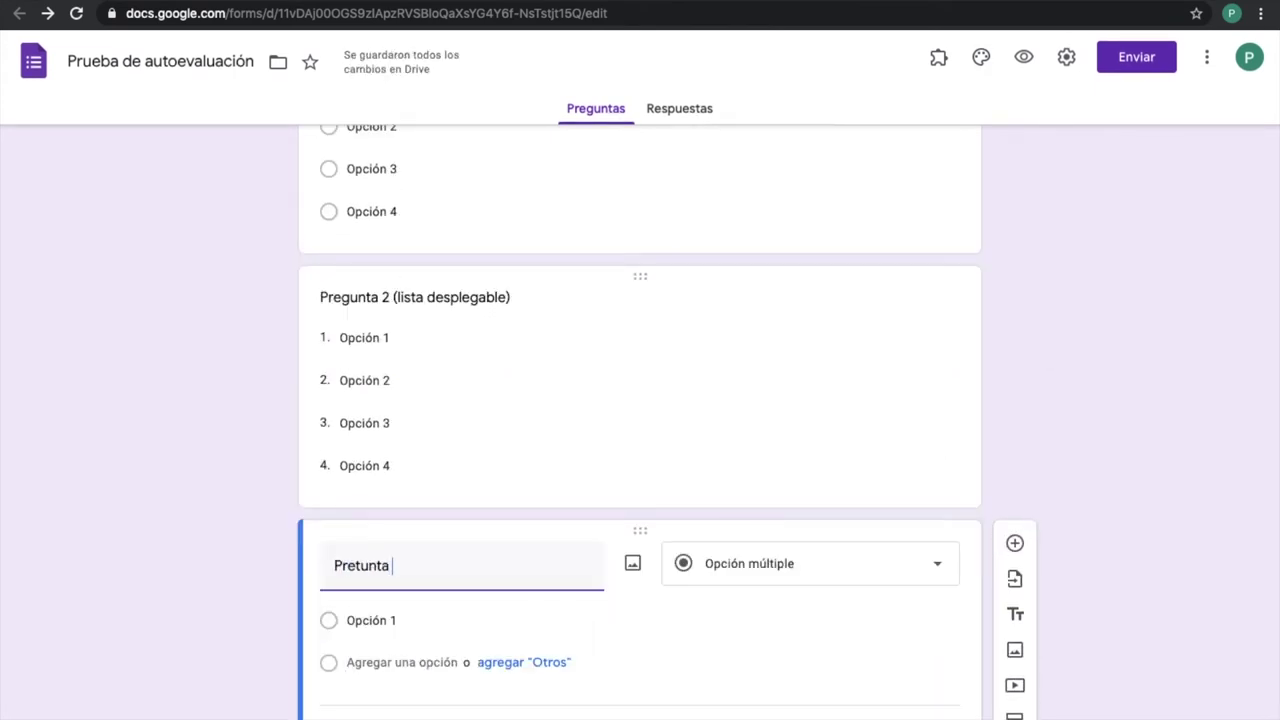
- Title the third question "Pregunta 3 (casillas de verificación)" and set its answer type to Casillas de verificación
type("3 (casillas de verificación)")
left_click(809, 563)
left_click(775, 552)
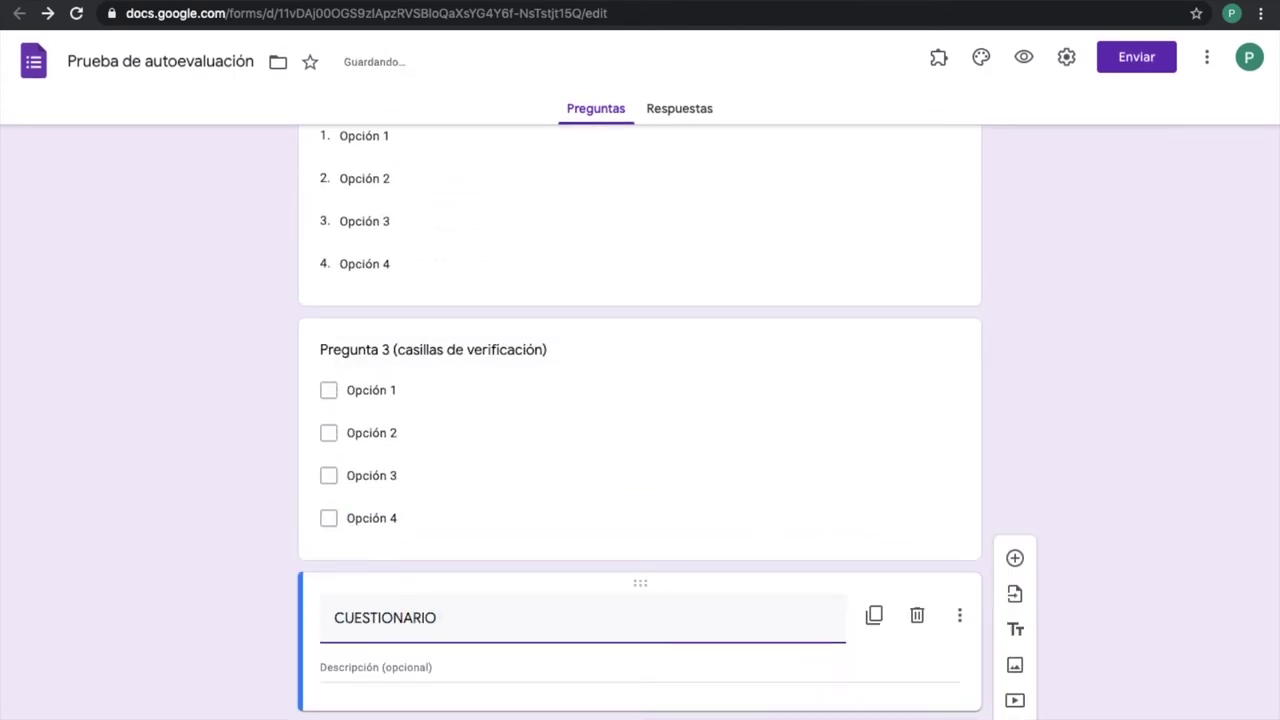
- Complete the second title block as "CUESTIONARIO (parte 2)" and add an untitled question of type Fecha below it
type("(parte 2)")
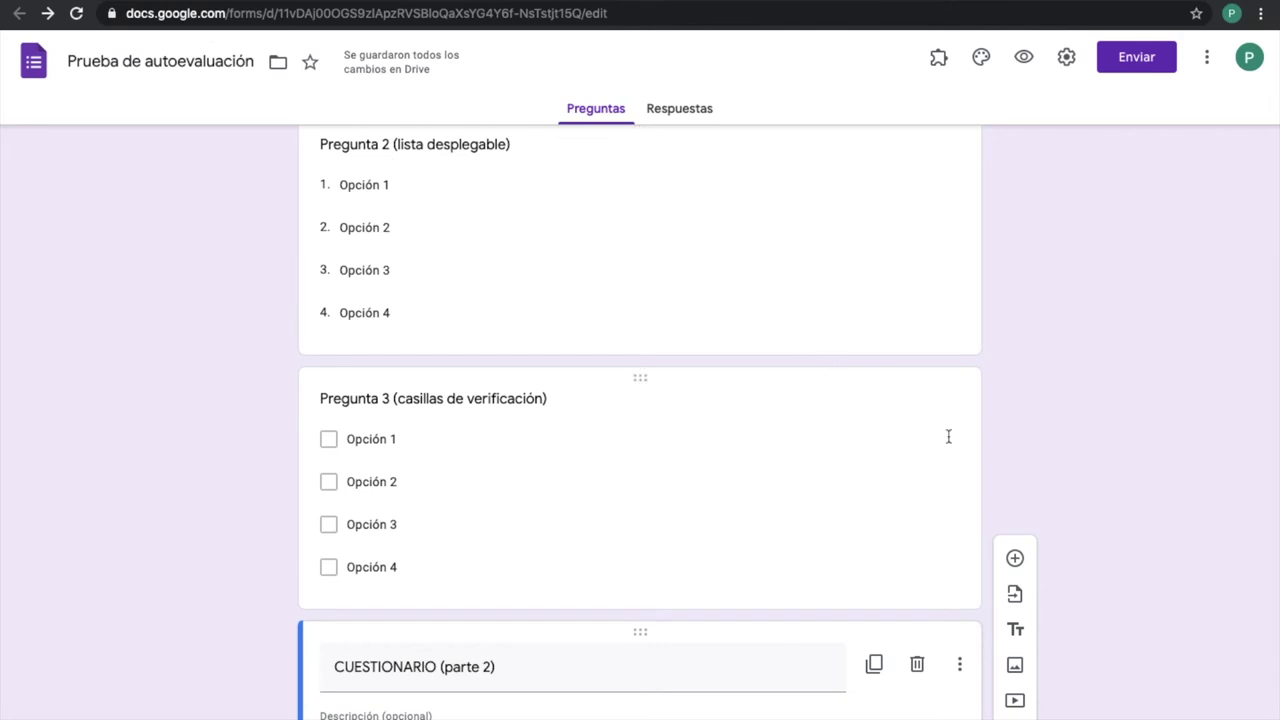
scroll(863, 374, "down", 1)
left_click(1014, 558)
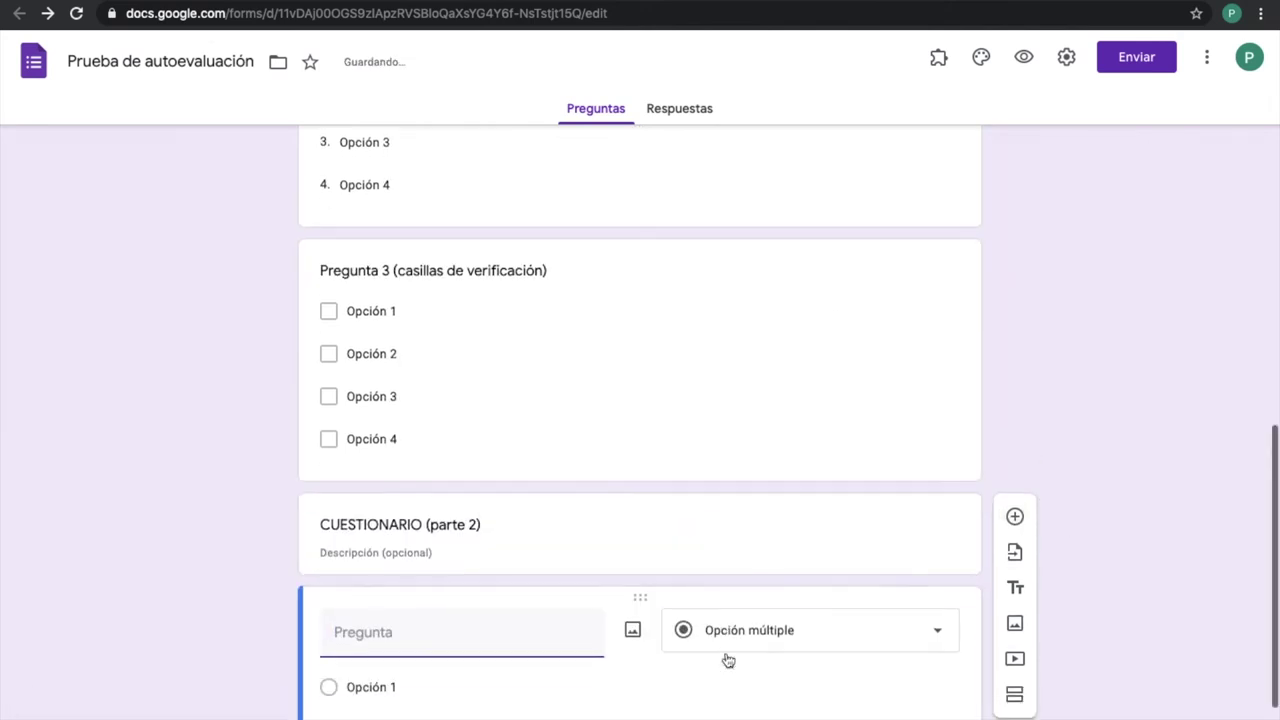
left_click(760, 535)
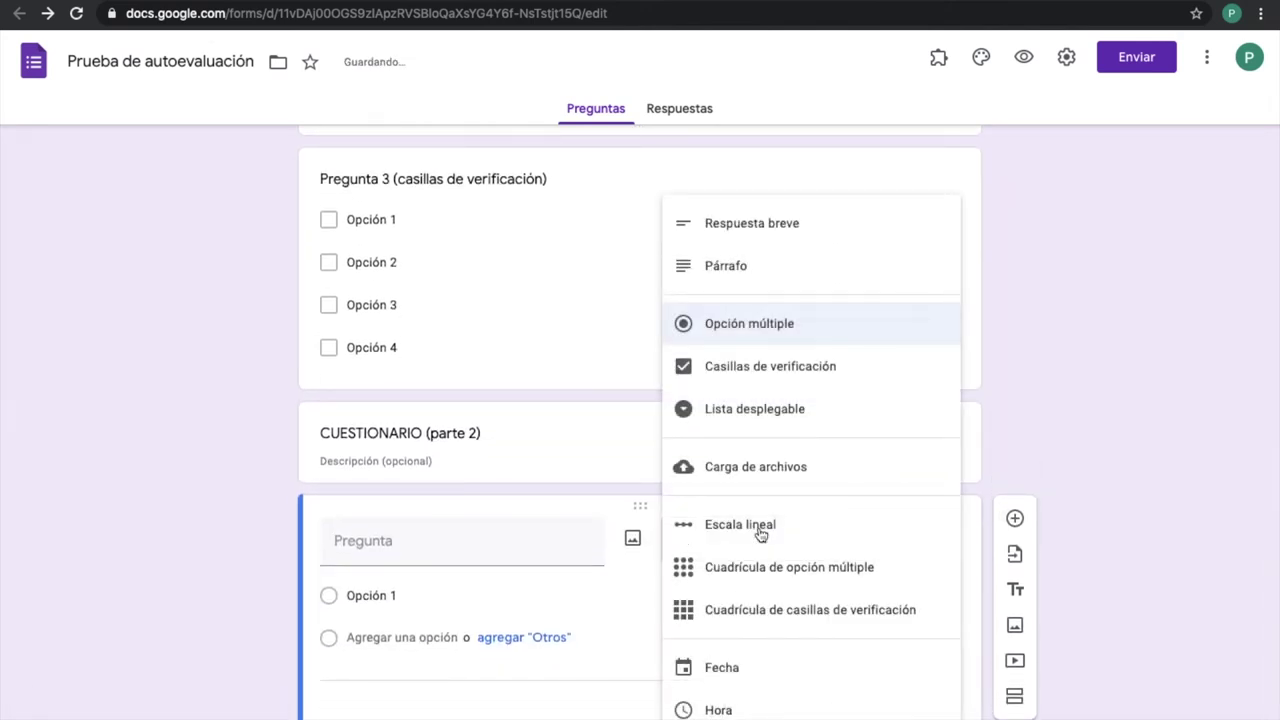
left_click(755, 675)
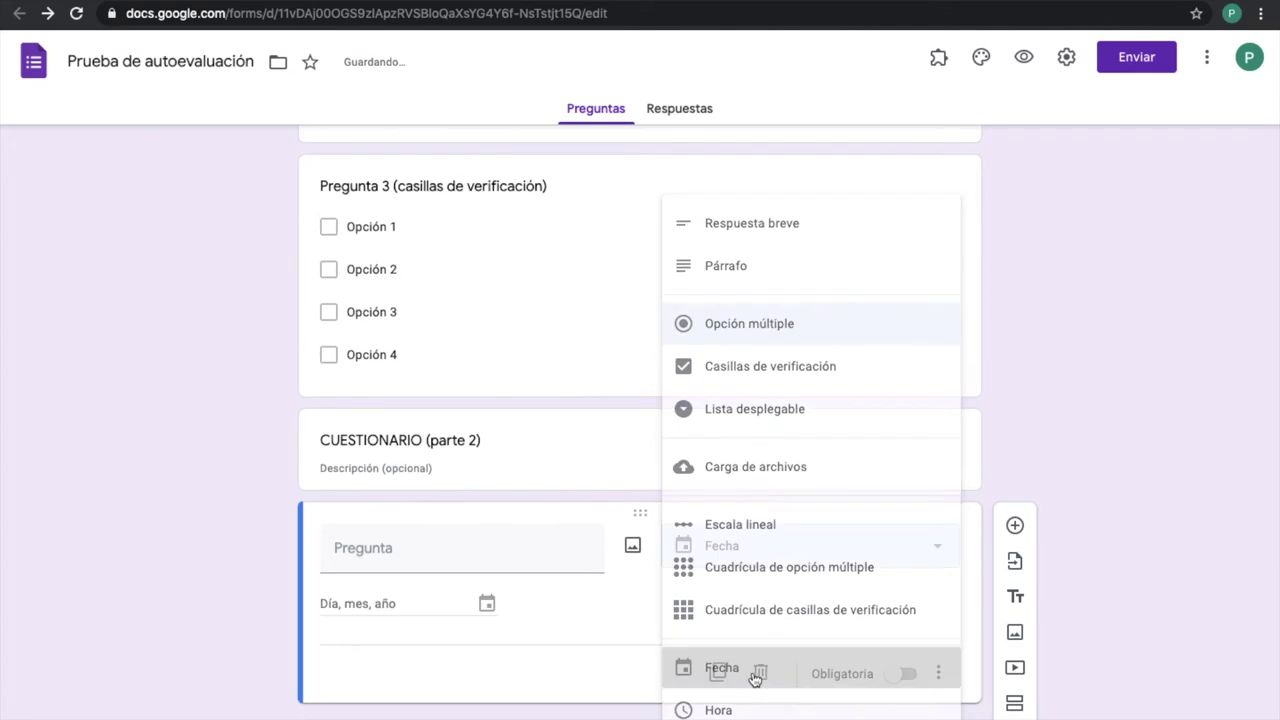
- Add an untitled question of type Hora after the Fecha question
left_click(1014, 524)
left_click(730, 575)
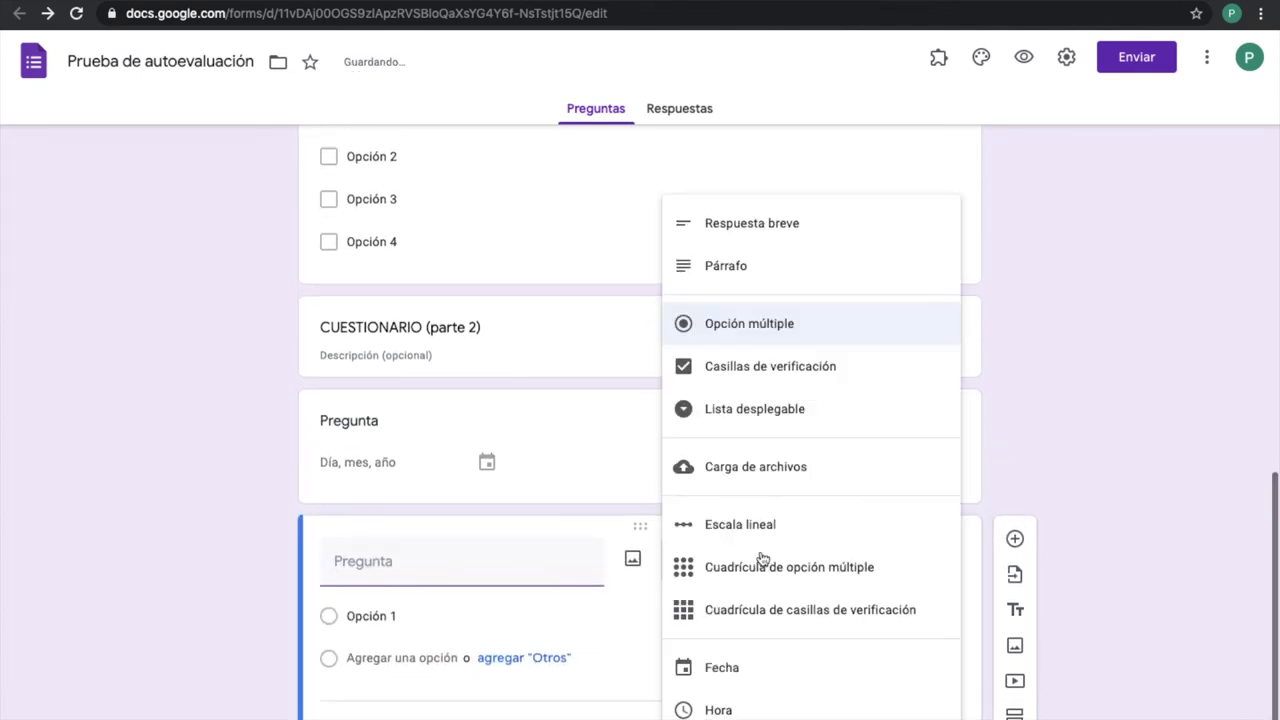
left_click(722, 710)
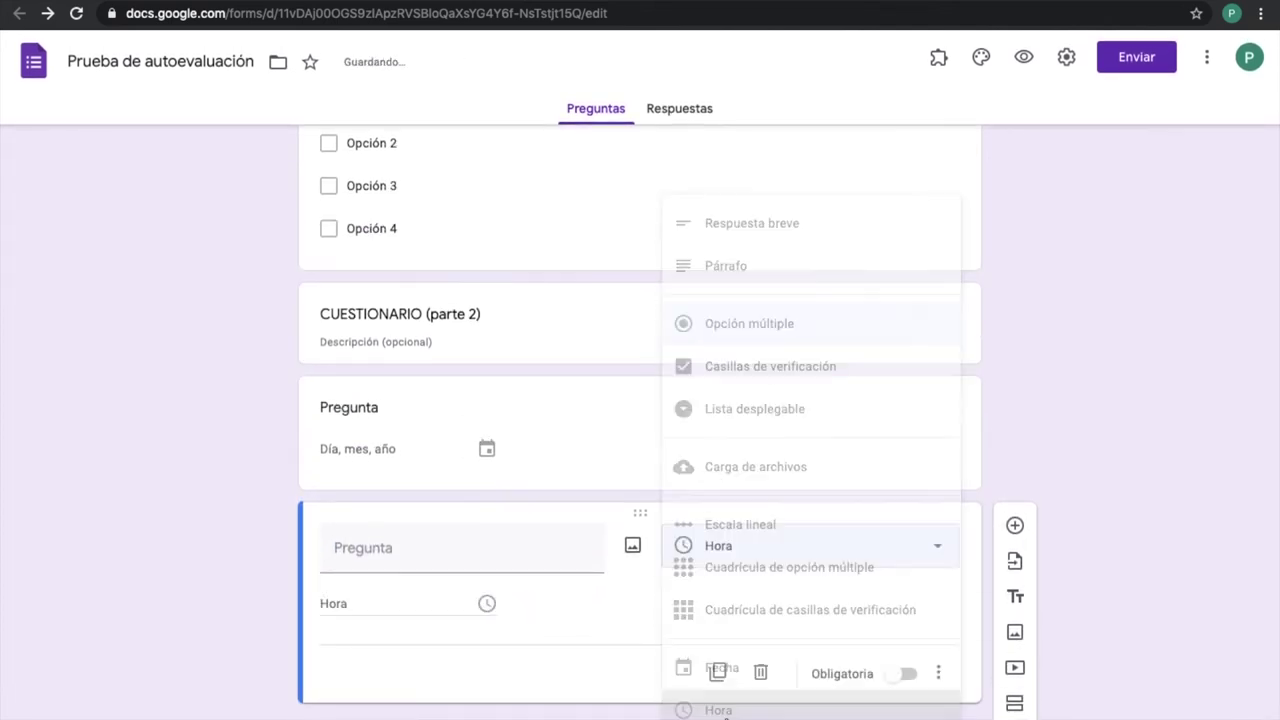
- Add a new question after the Hora question and choose Carga de archivos as its type
left_click(1015, 527)
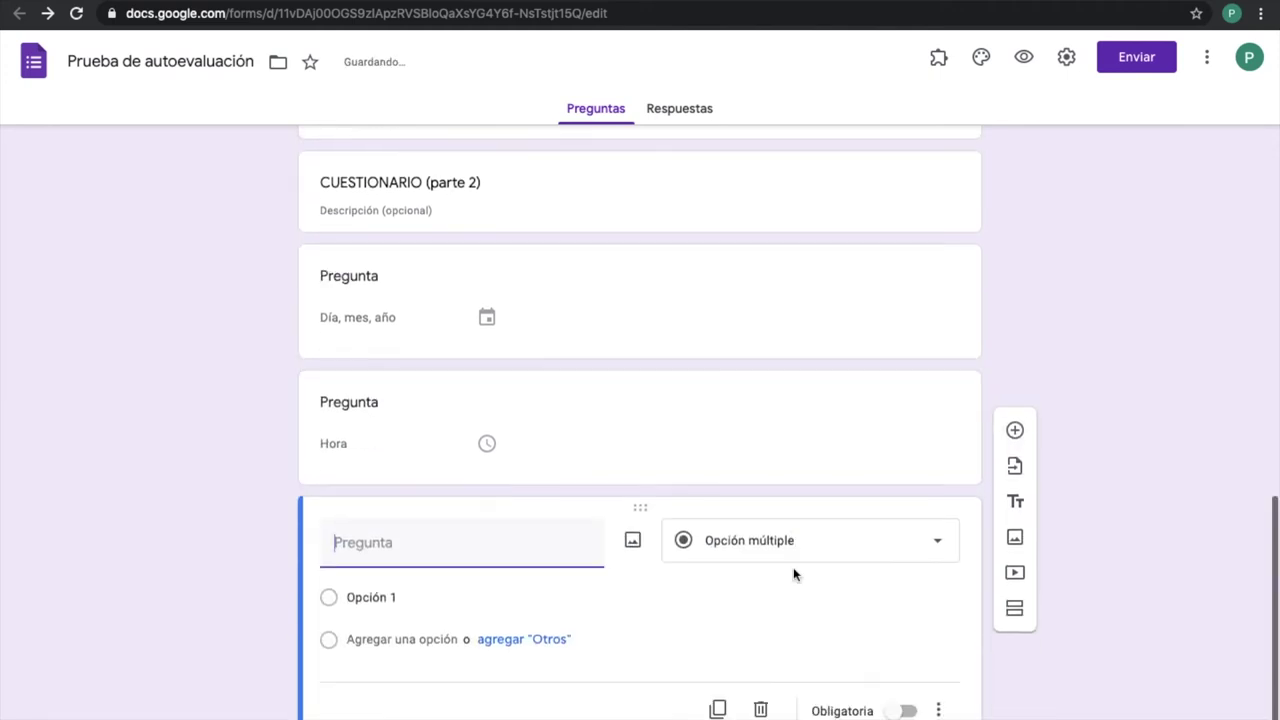
left_click(809, 503)
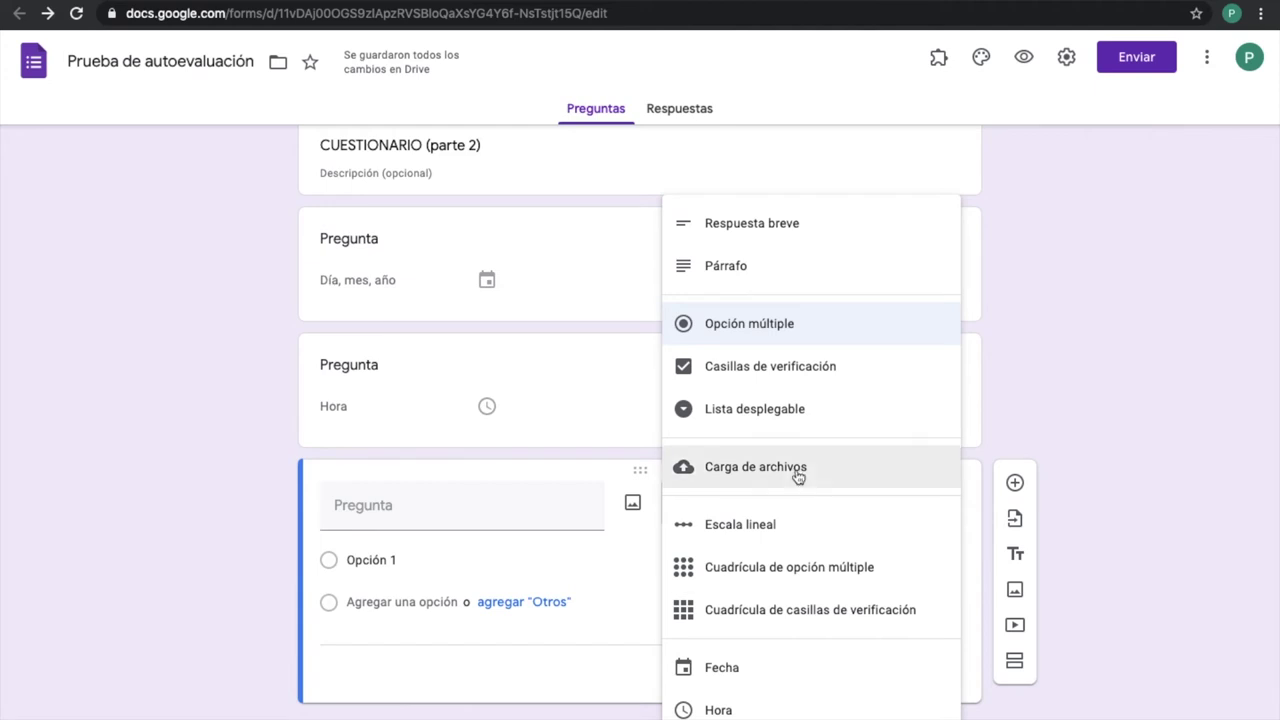
left_click(797, 474)
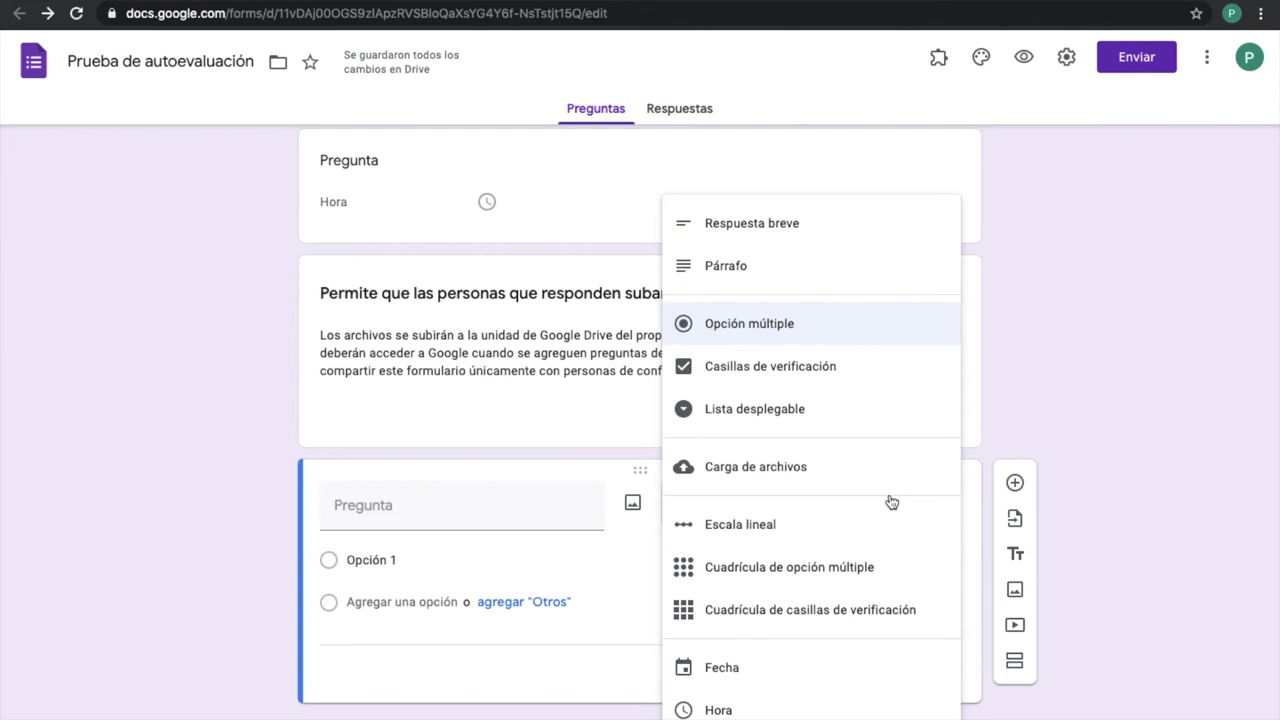
- Set the new question to Escala lineal, labelled "Totalmente en desacuerdo" at 1 and "Totalmente de acuerdo" at 5, and title it "Pregunta (escala lineal)"
left_click(740, 524)
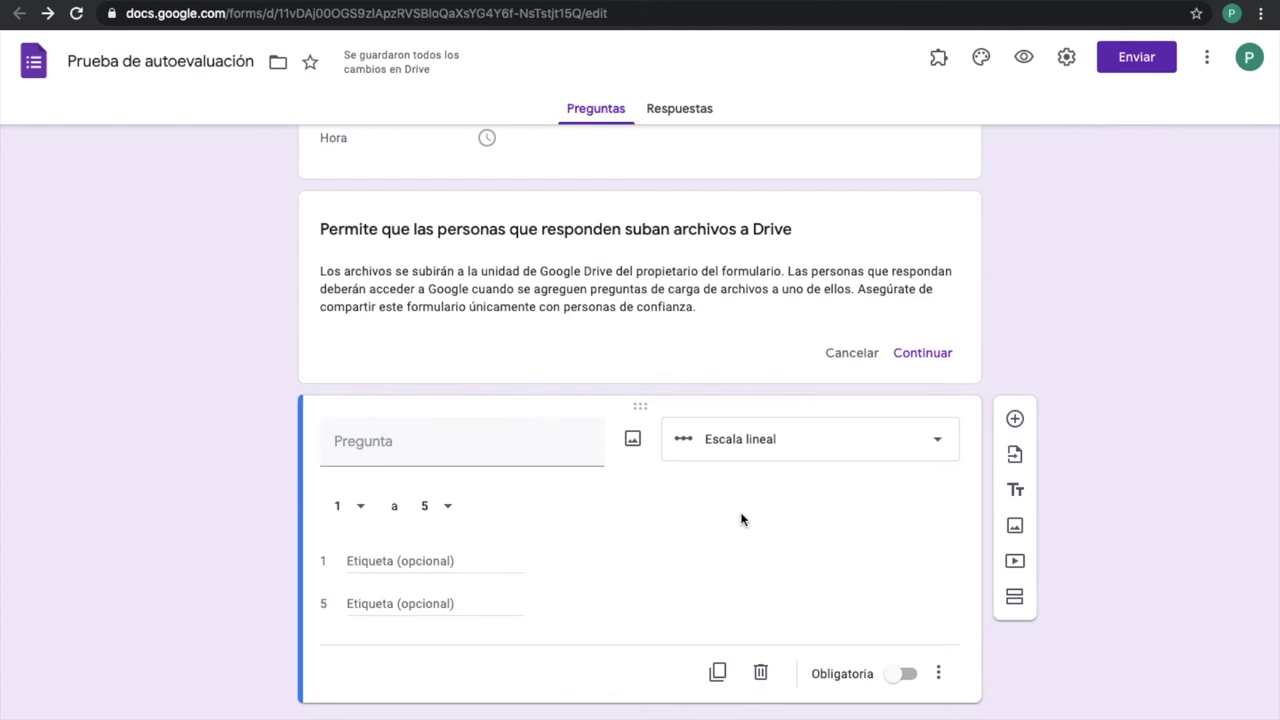
left_click(440, 561)
type("Totalmente en desacuerdo")
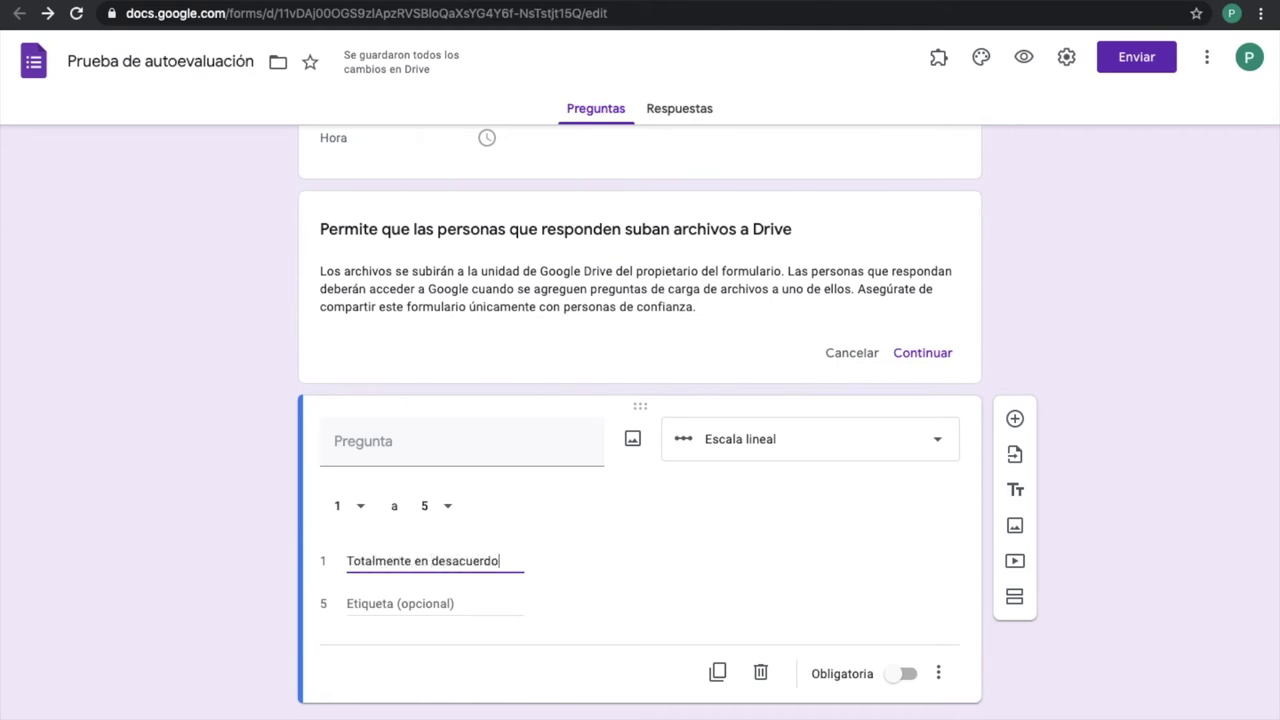
left_click(435, 603)
type("Totalmente de acuerdo")
left_click(585, 503)
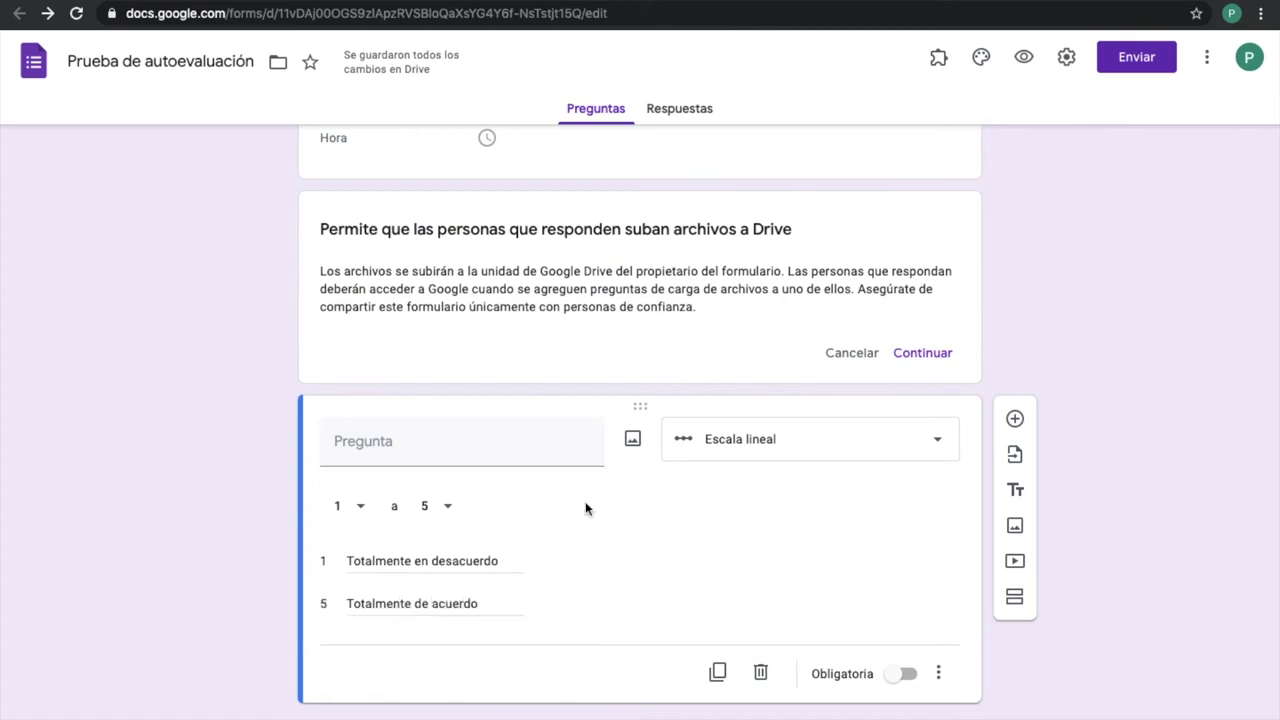
left_click(446, 508)
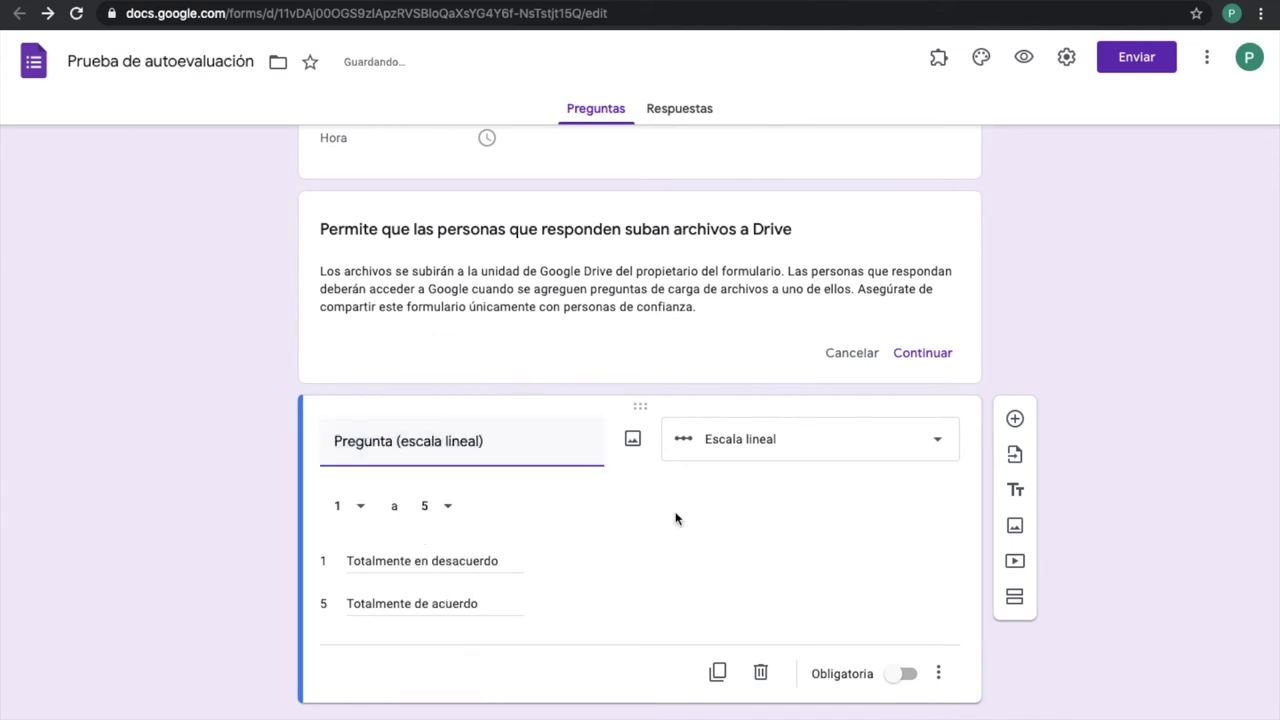
- Add a question of type Cuadrícula de opción múltiple titled "Pregunta (cuadrícula de opción múltiple)"
left_click(1010, 418)
left_click(846, 488)
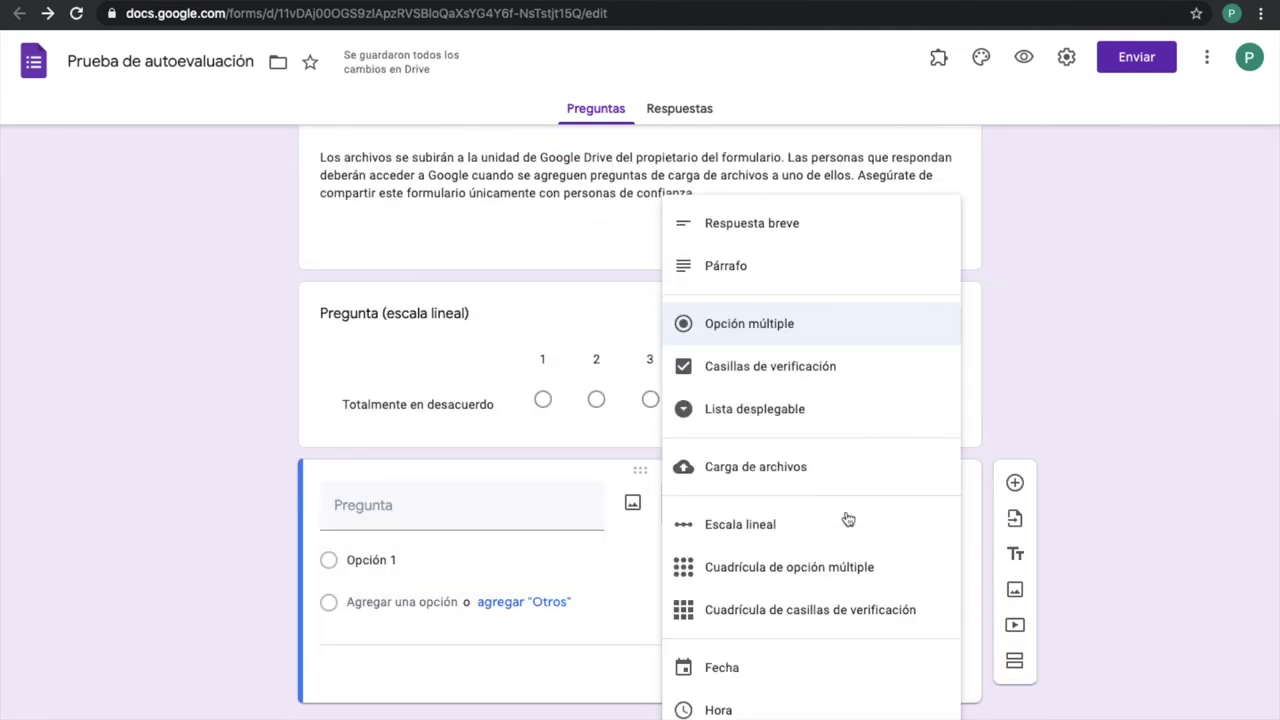
left_click(839, 566)
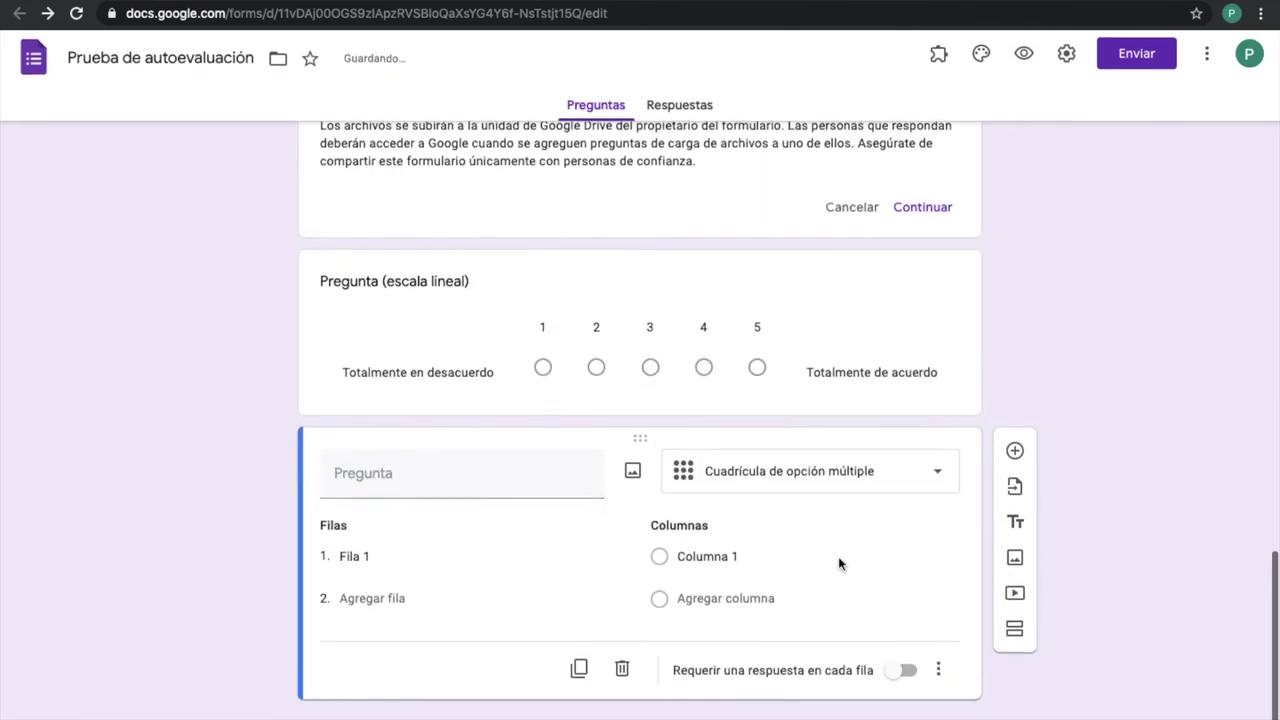
left_click(393, 487)
type("Pregun")
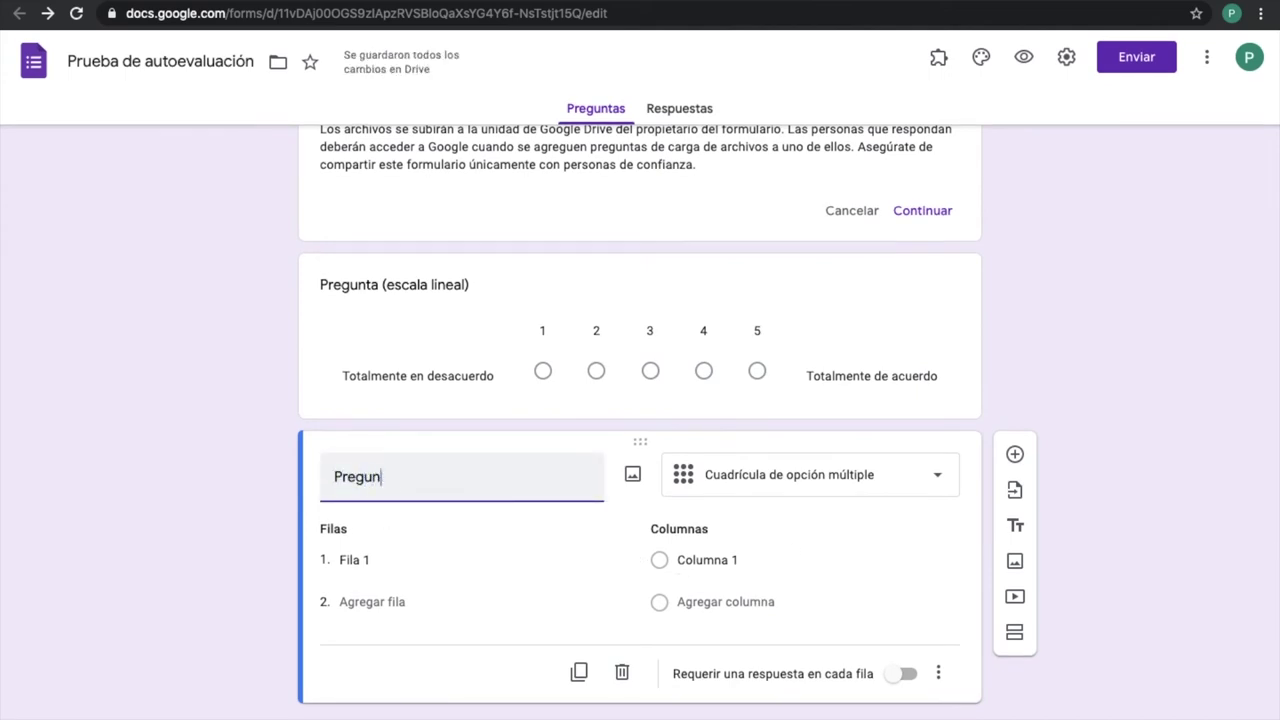
type("ta (cuadrícula de opción múltiple)")
- Extend the multiple-choice grid to three rows, Fila 1 to Fila 3, and three columns, Columna 1 to Columna 3
left_click(372, 620)
key("Return")
left_click(725, 621)
key("Return")
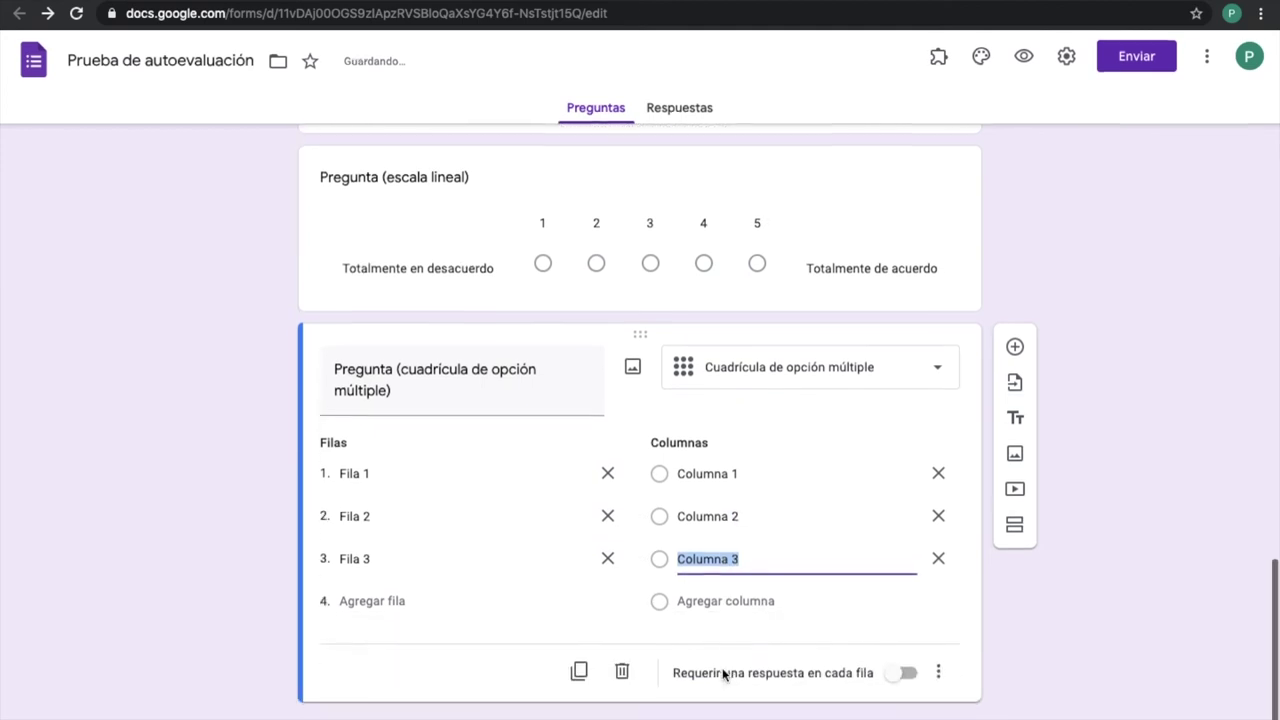
- Add a Cuadrícula de casillas de verificación question with three rows and three columns, titled "Pregunta (cuadrícula de opción múltiple)"
left_click(1014, 350)
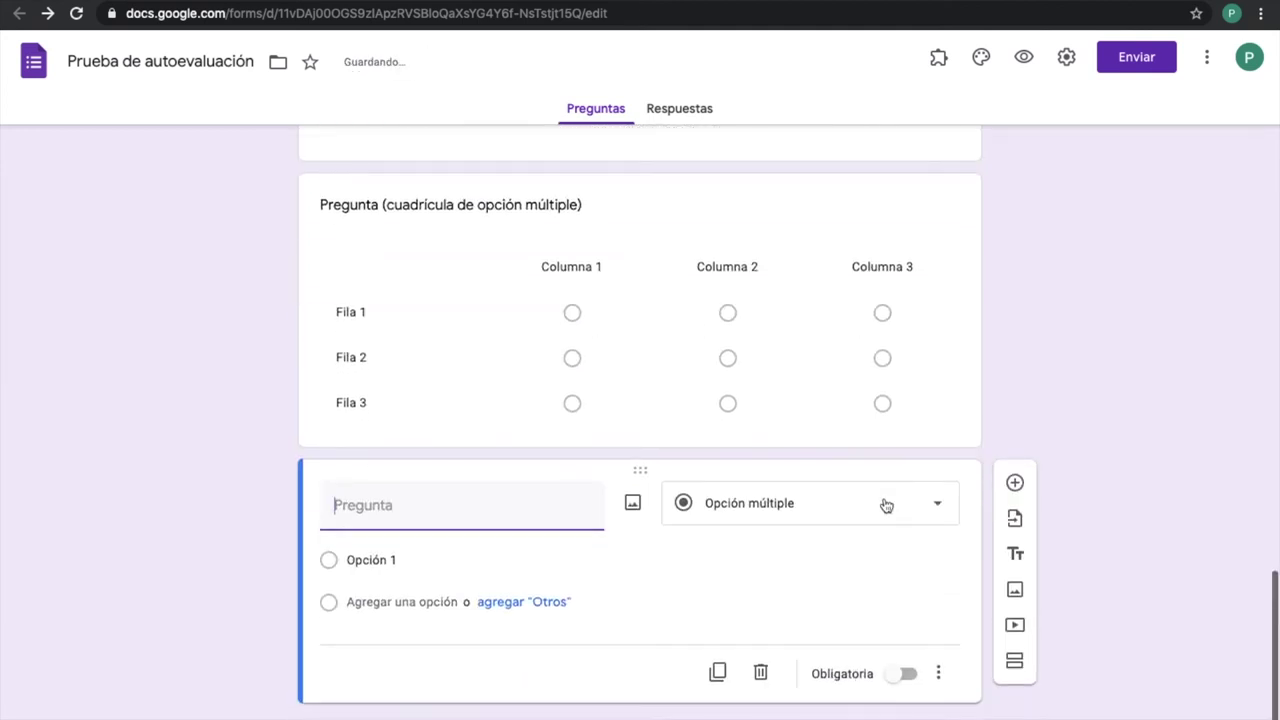
left_click(886, 504)
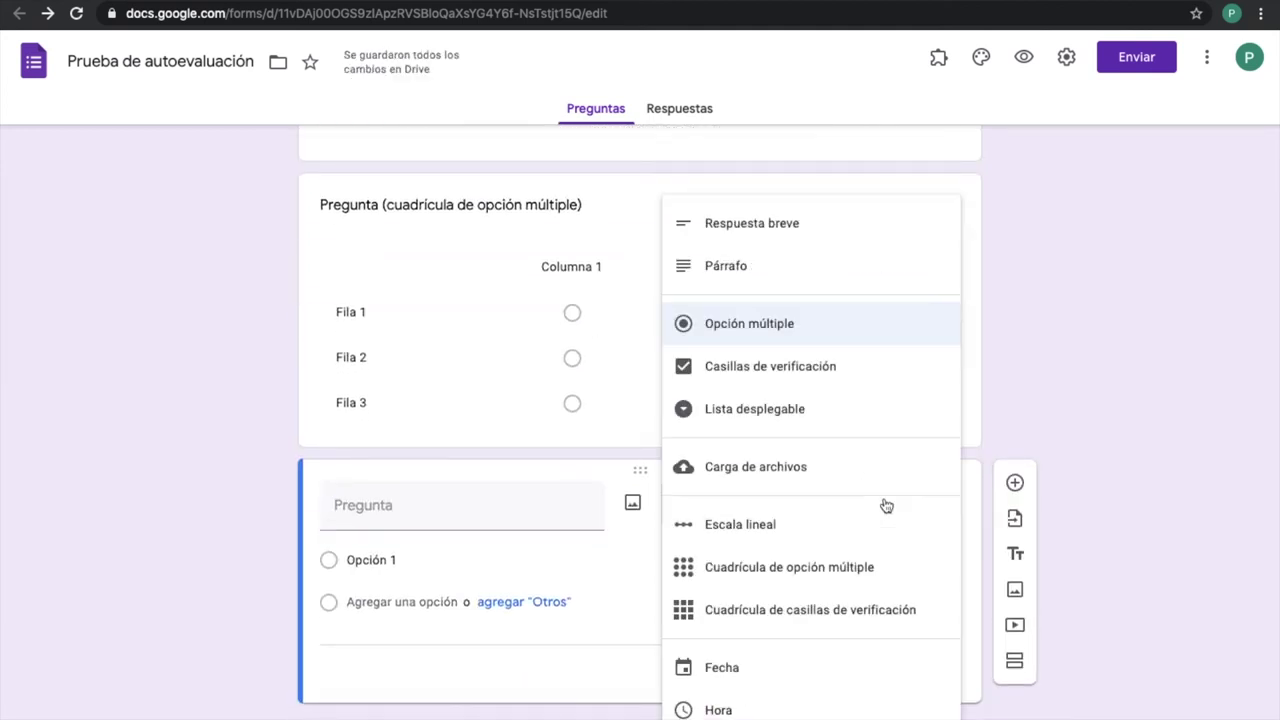
left_click(851, 607)
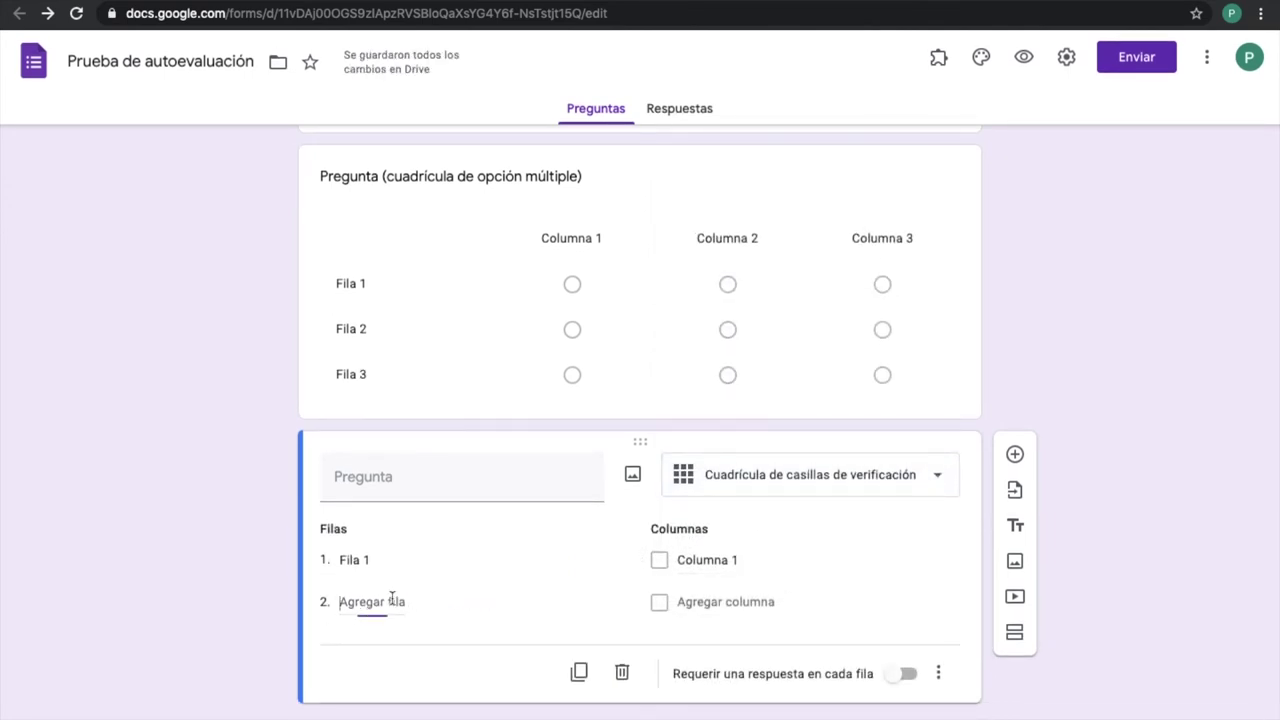
left_click(392, 600)
left_click(389, 647)
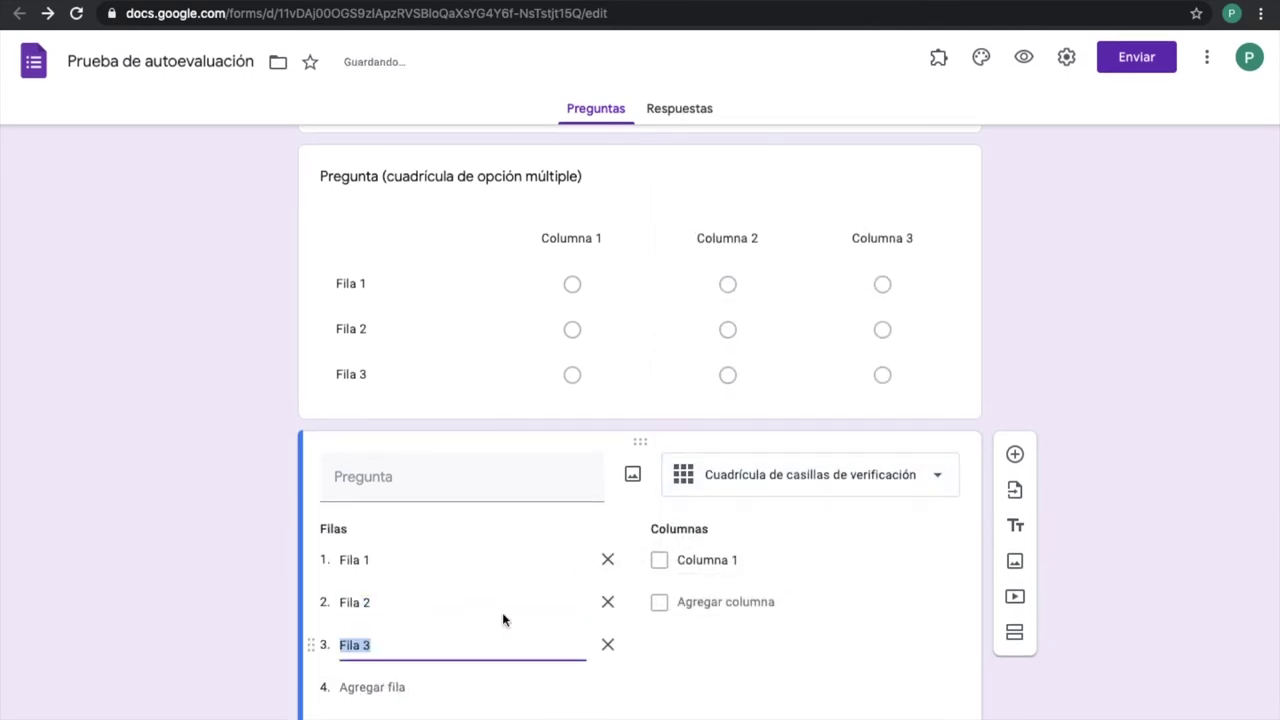
left_click(728, 602)
left_click(716, 645)
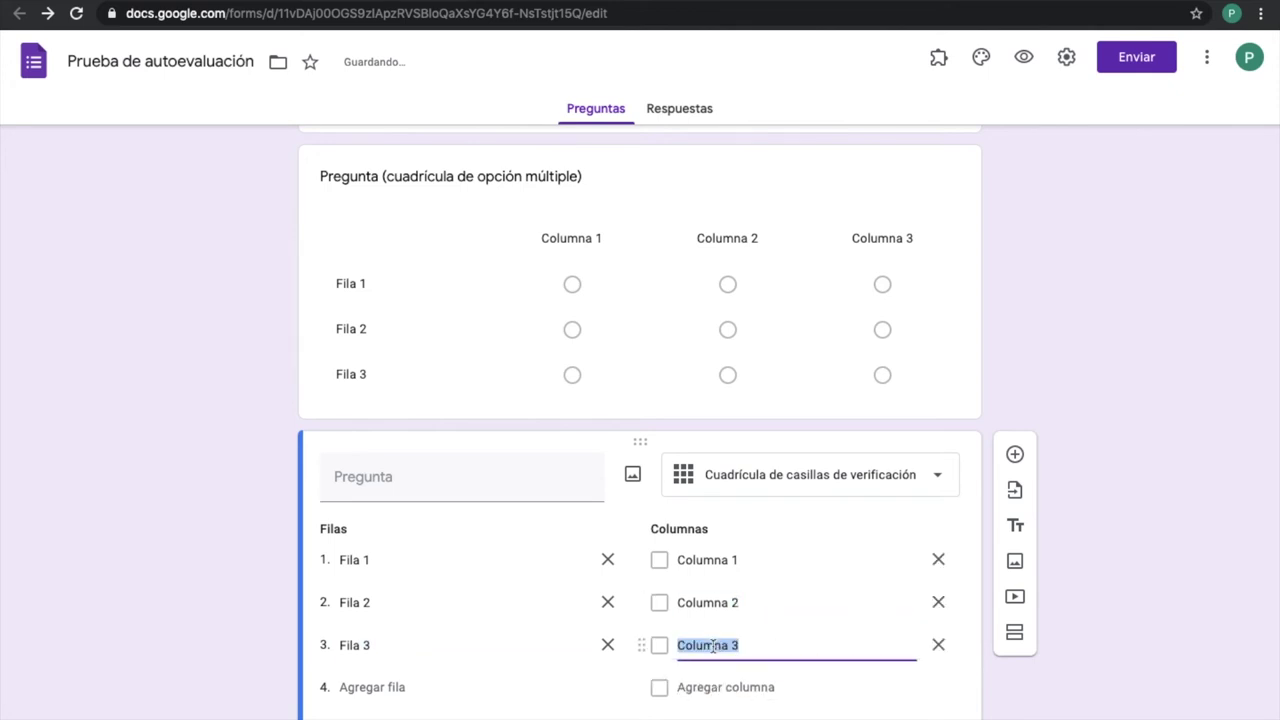
left_click(357, 478)
type("Pregunta (cuadrícula de opción múltiple)")
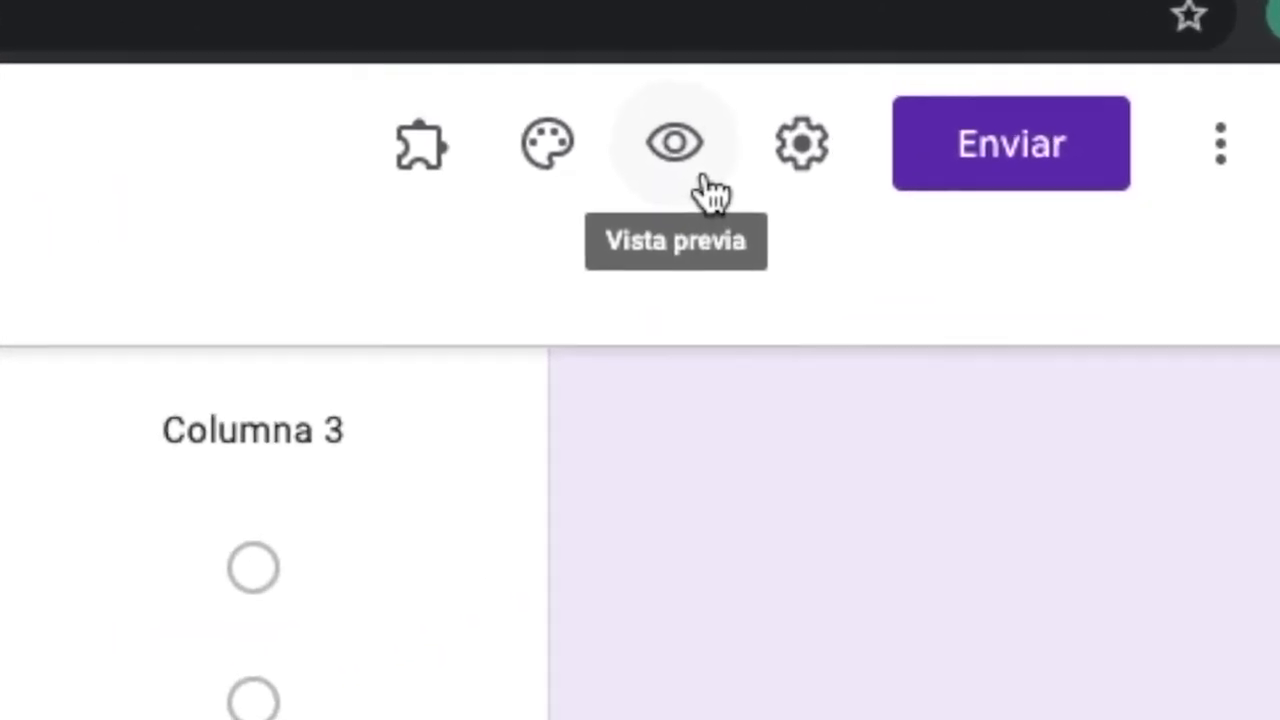
- Preview the form and try each option of Pregunta 1 in turn, ending on Opción 4
left_click(687, 185)
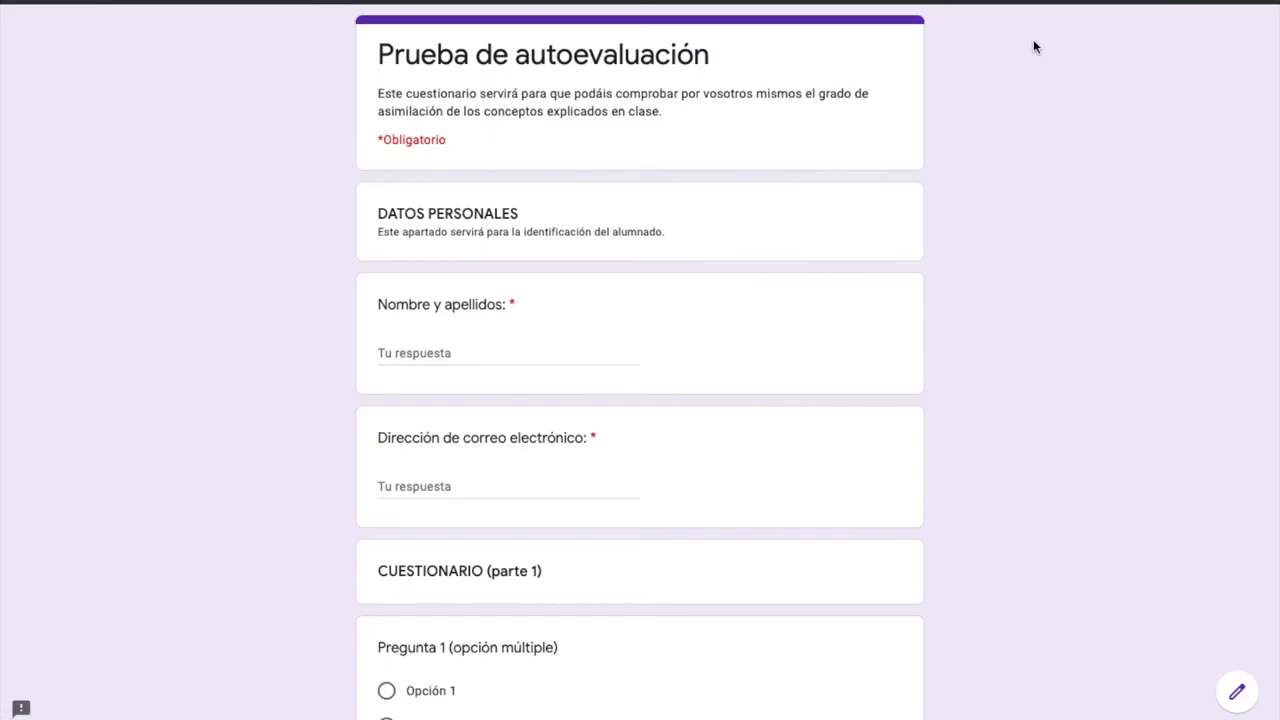
scroll(1033, 46, "down", 5)
scroll(1033, 46, "down", 1)
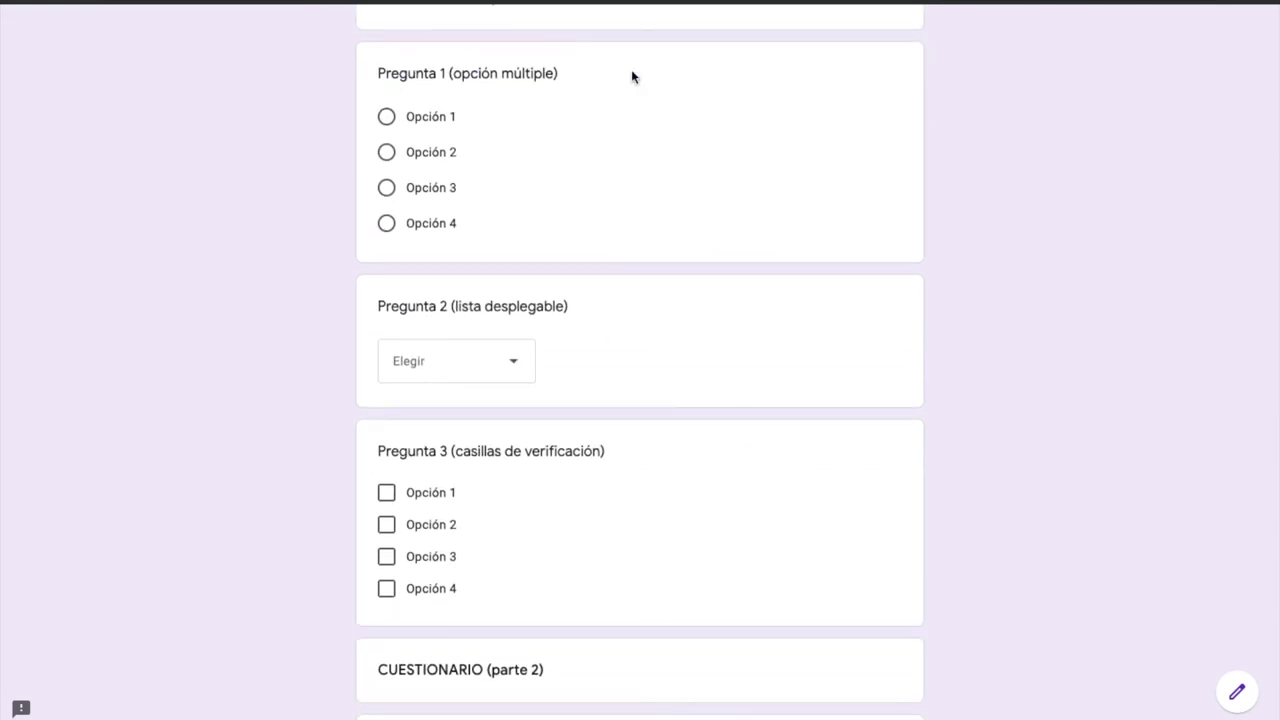
left_click(430, 116)
left_click(427, 151)
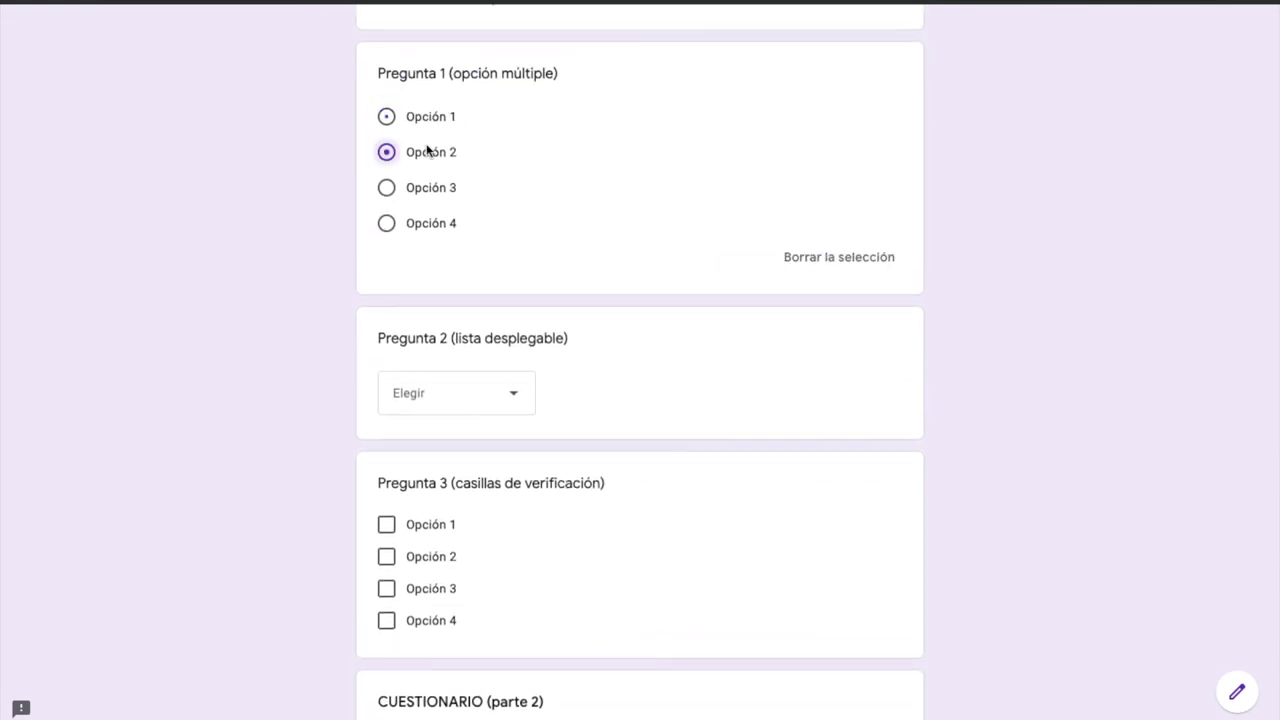
left_click(430, 186)
left_click(432, 222)
- Tick all four options of Pregunta 3 (casillas de verificación) in the form preview
scroll(435, 226, "down", 1)
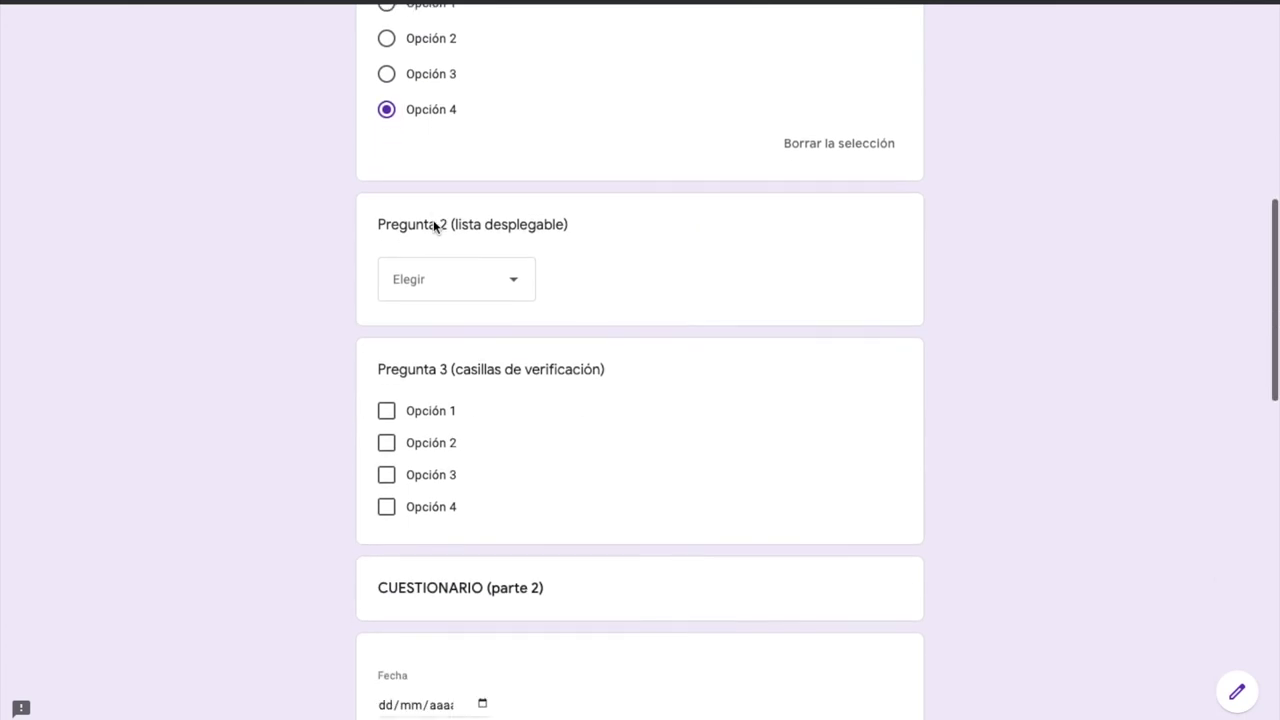
left_click(388, 422)
left_click(389, 455)
left_click(389, 487)
left_click(389, 522)
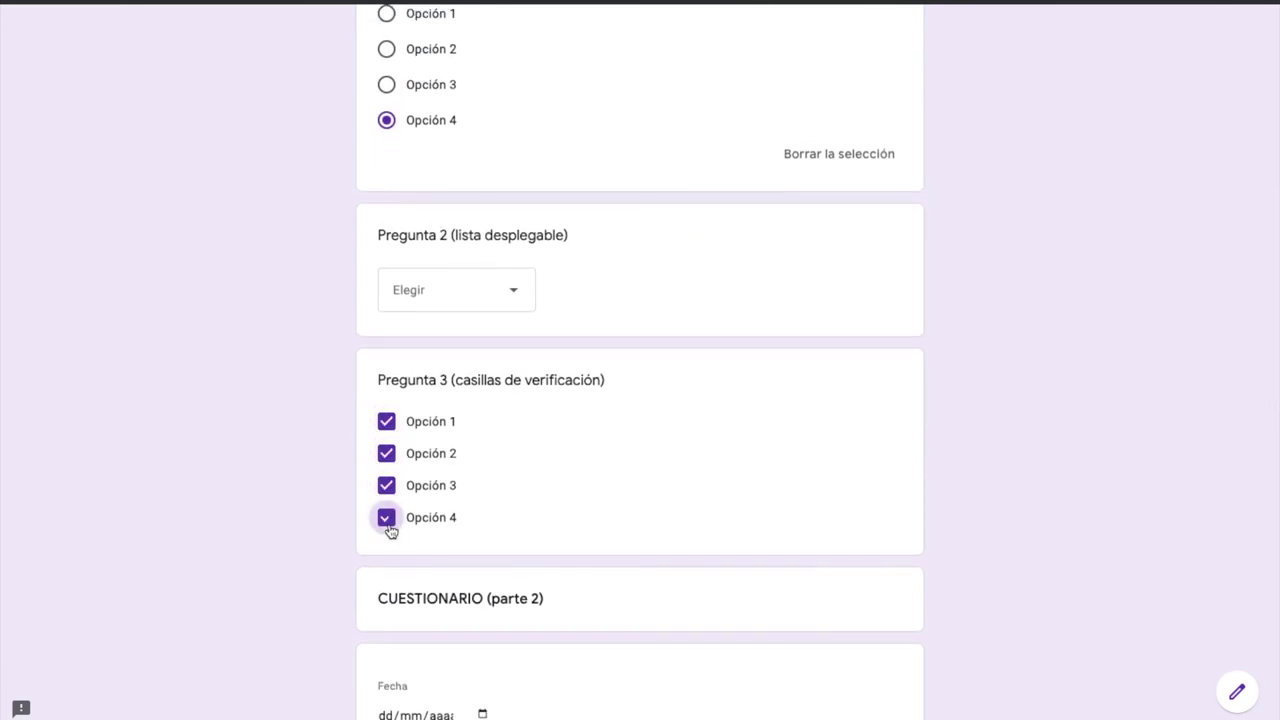
- Try different answers in the dropdown list of Pregunta 2, including Opción 1 and Opción 2
scroll(499, 429, "up", 1)
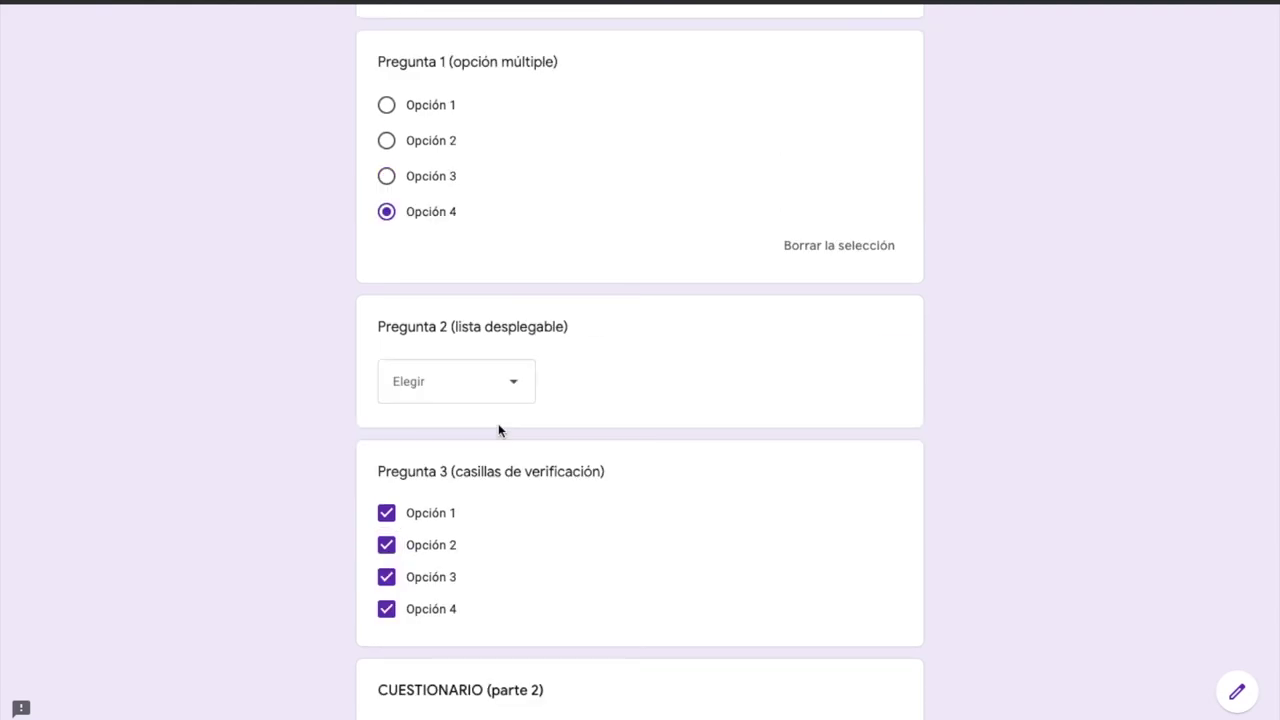
left_click(505, 401)
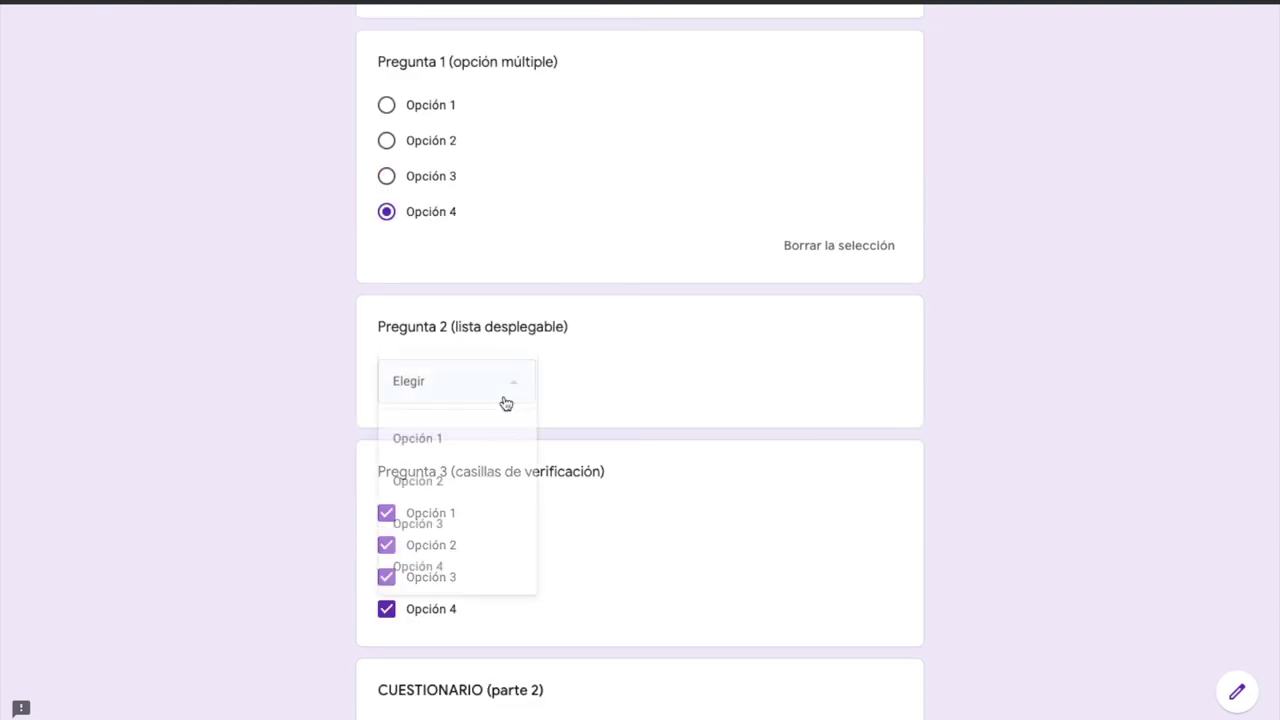
left_click(480, 434)
left_click(506, 390)
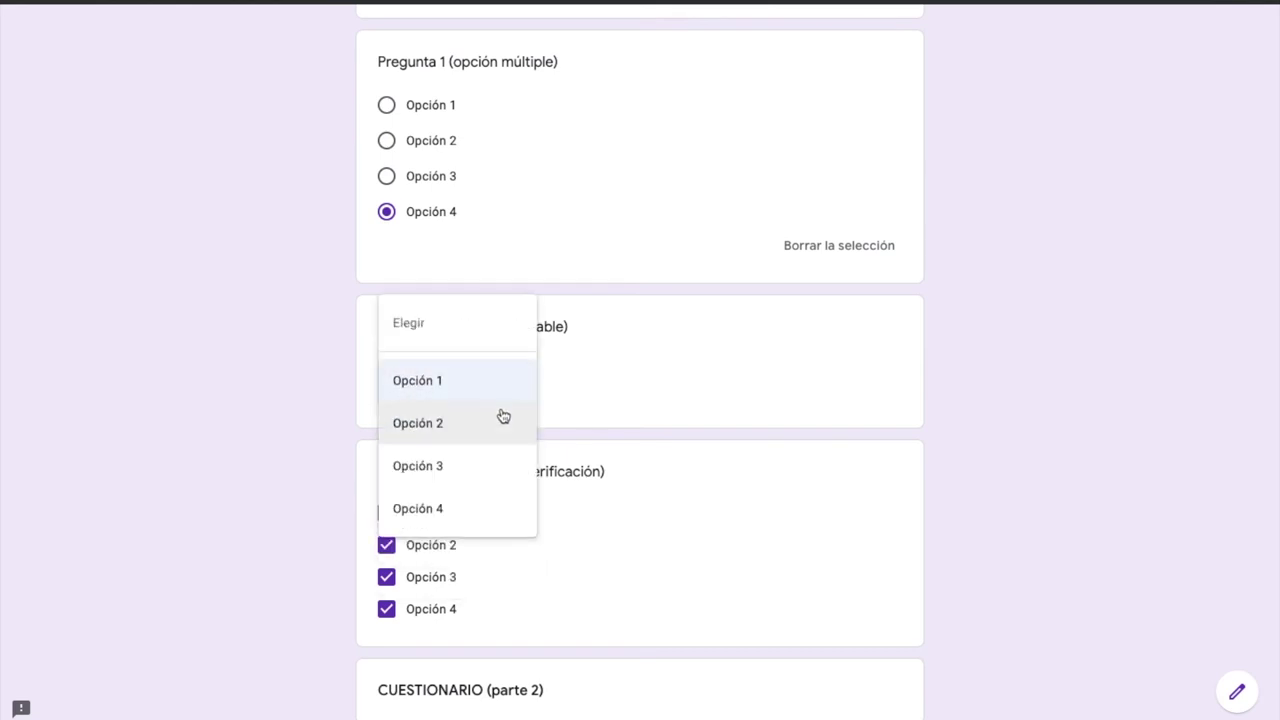
left_click(503, 416)
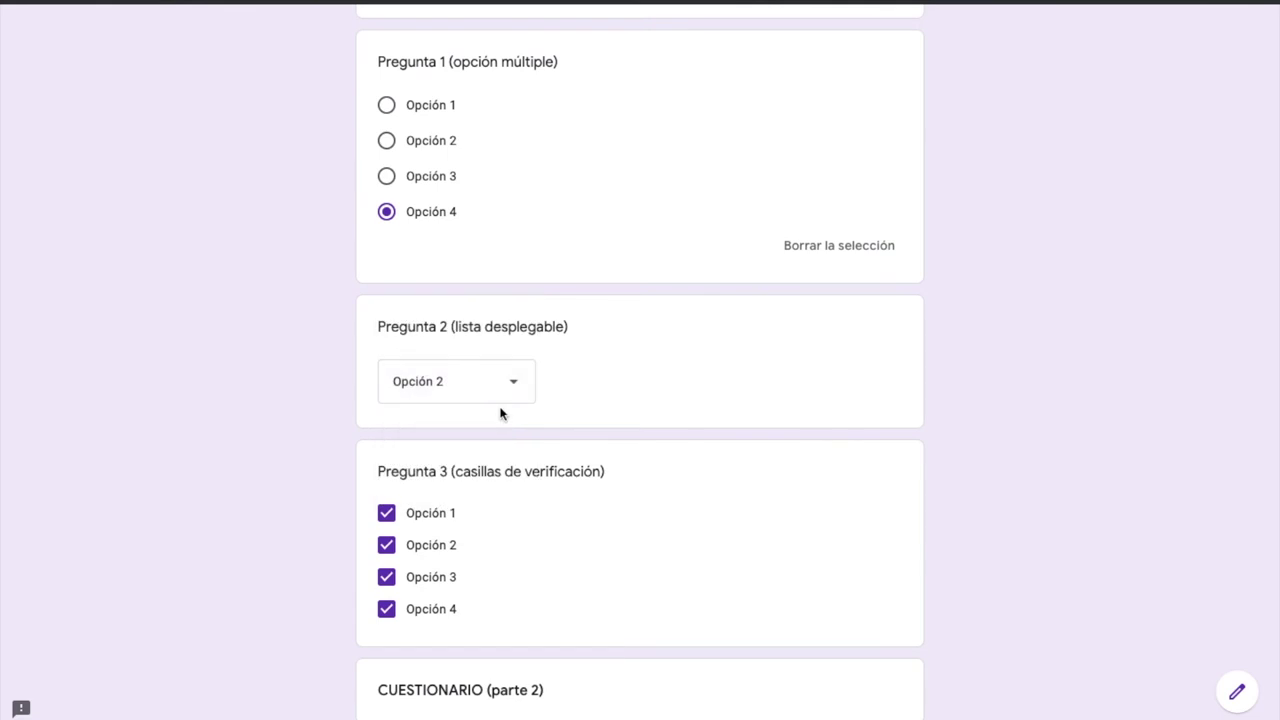
left_click(511, 400)
left_click(491, 421)
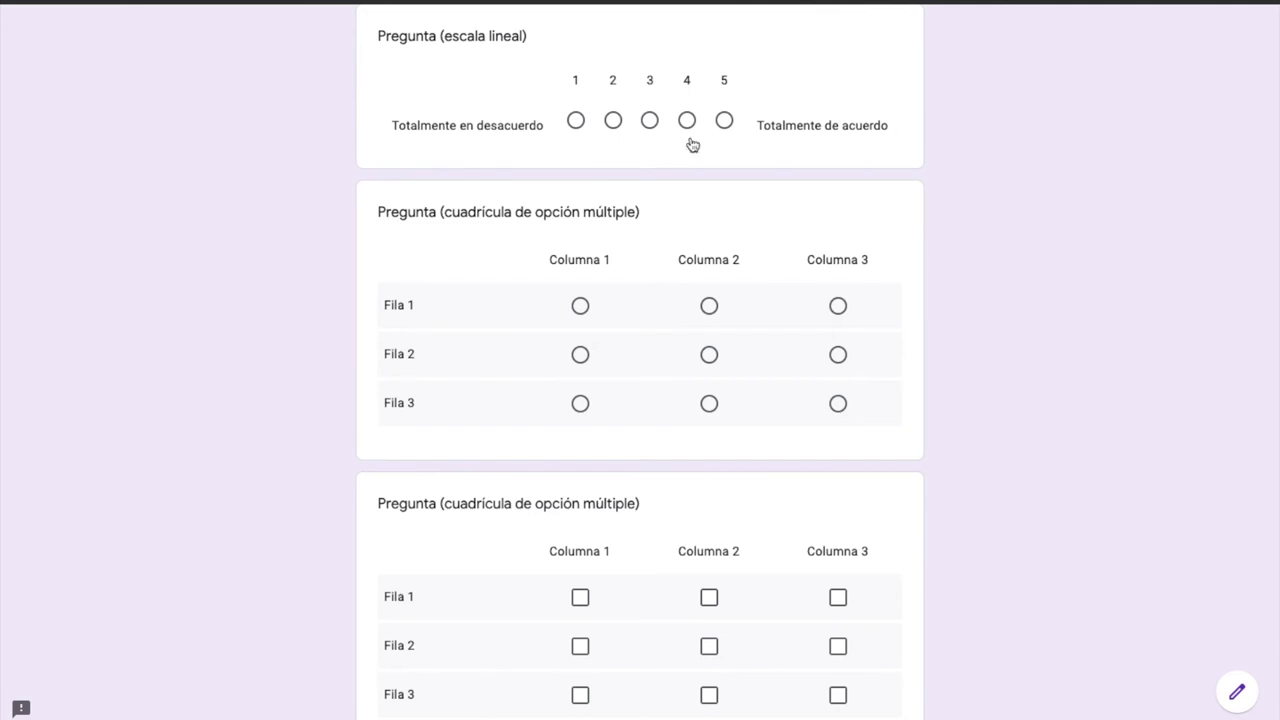
- Try the values 1 to 4 on the linear scale question and settle on 3
left_click(575, 120)
left_click(613, 121)
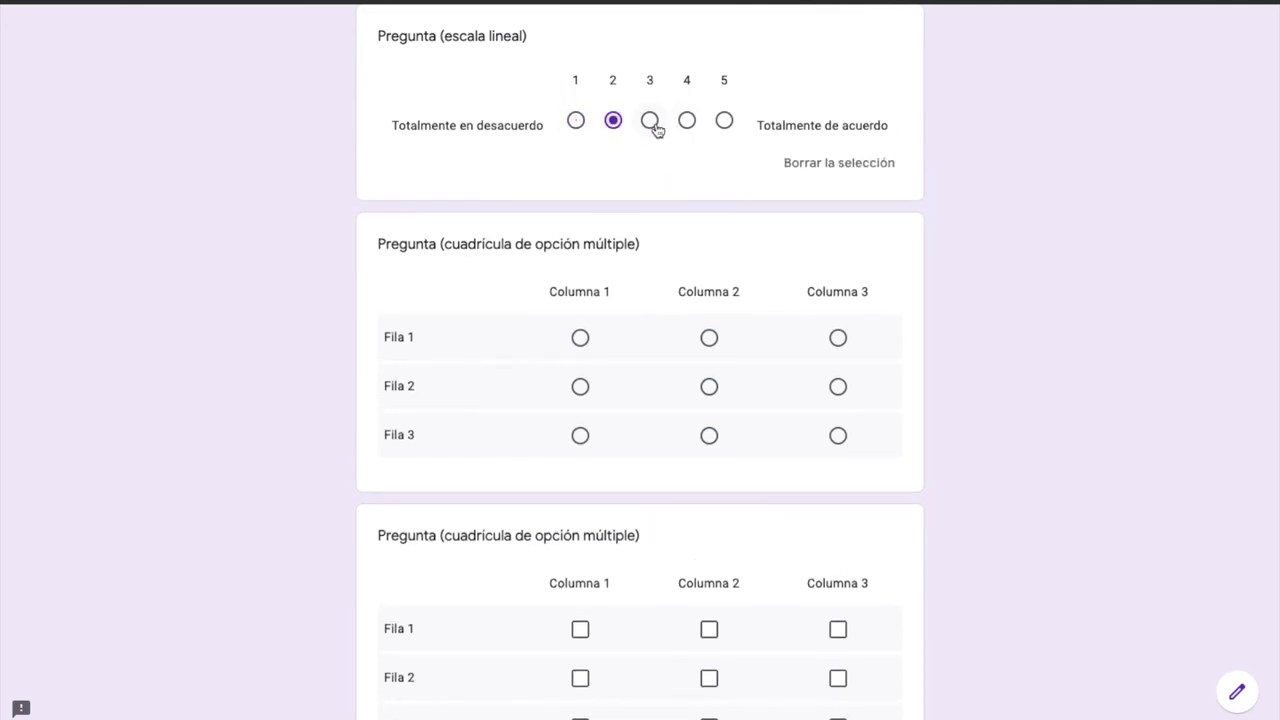
left_click(650, 122)
left_click(687, 122)
left_click(649, 121)
- Try answers in the multiple-choice grid, ending with Columna 2 for Fila 1, Columna 1 for Fila 2 and Columna 2 for Fila 3
left_click(580, 340)
left_click(709, 390)
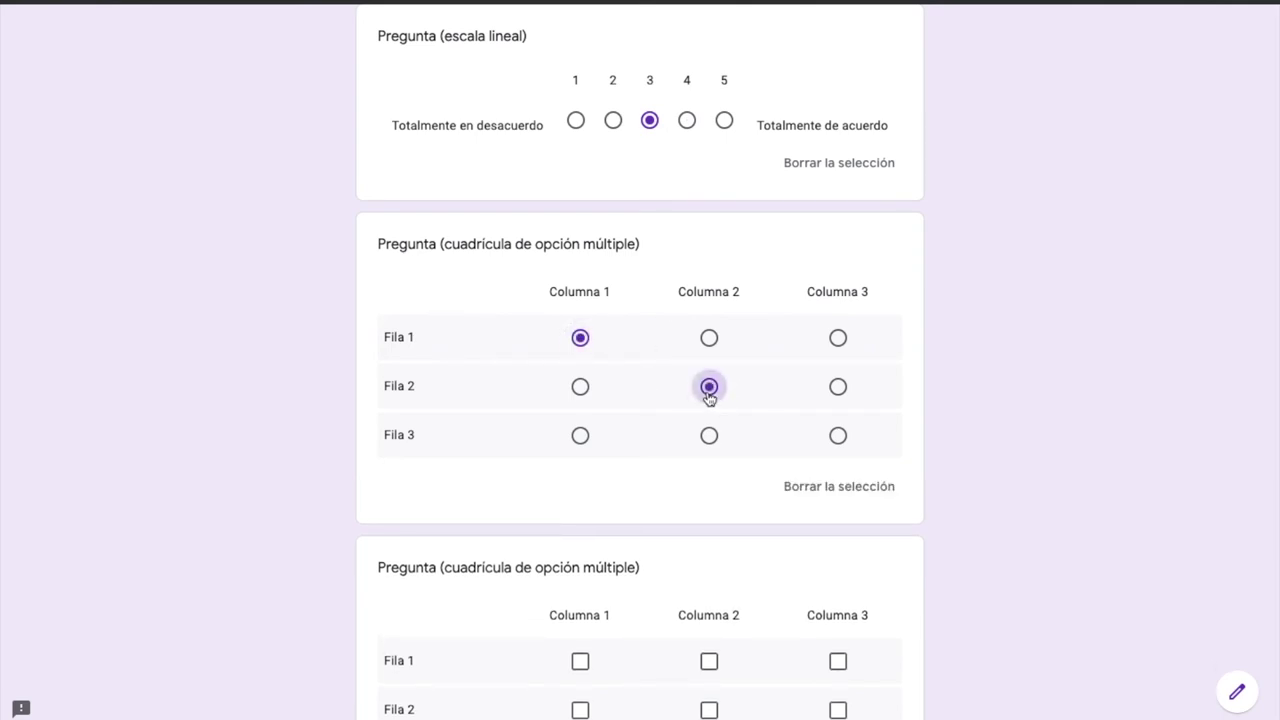
left_click(710, 342)
left_click(582, 390)
left_click(709, 436)
- In the checkbox grid, tick all three columns for Fila 1, Columna 2 for Fila 2 and Columna 3 for Fila 3
scroll(714, 449, "down", 3)
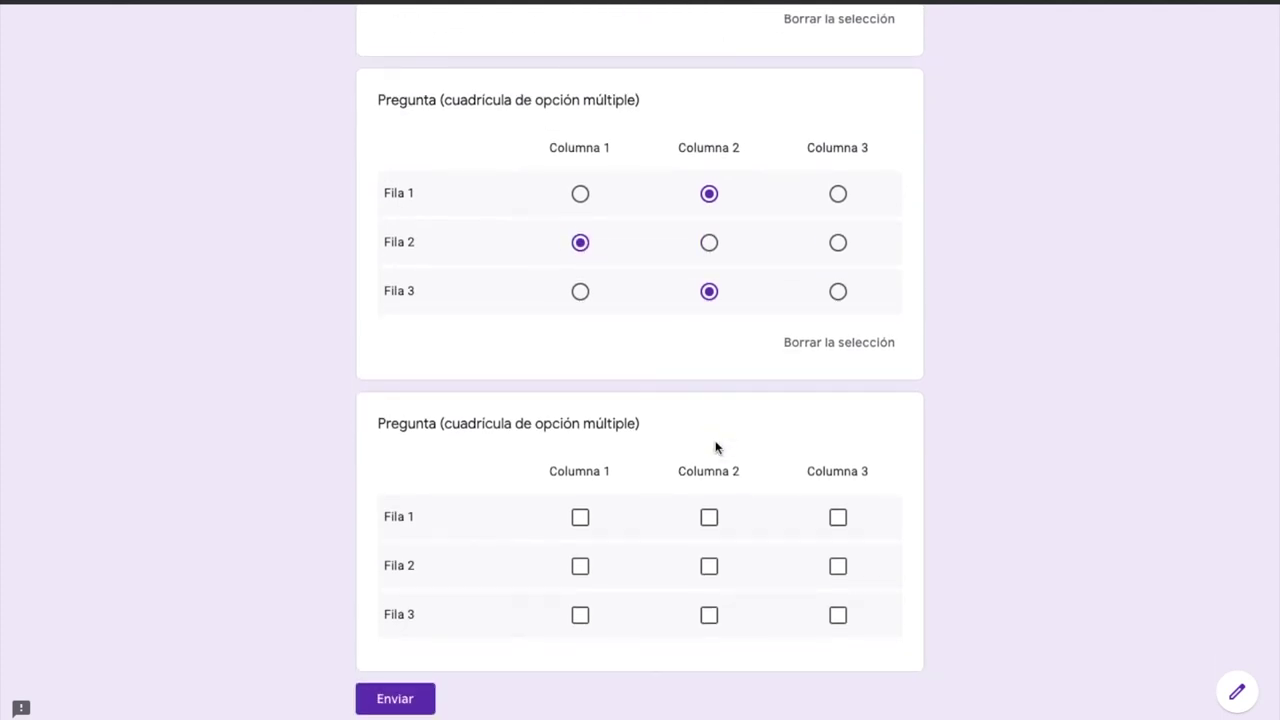
left_click(580, 518)
left_click(709, 517)
left_click(838, 517)
left_click(710, 568)
left_click(840, 616)
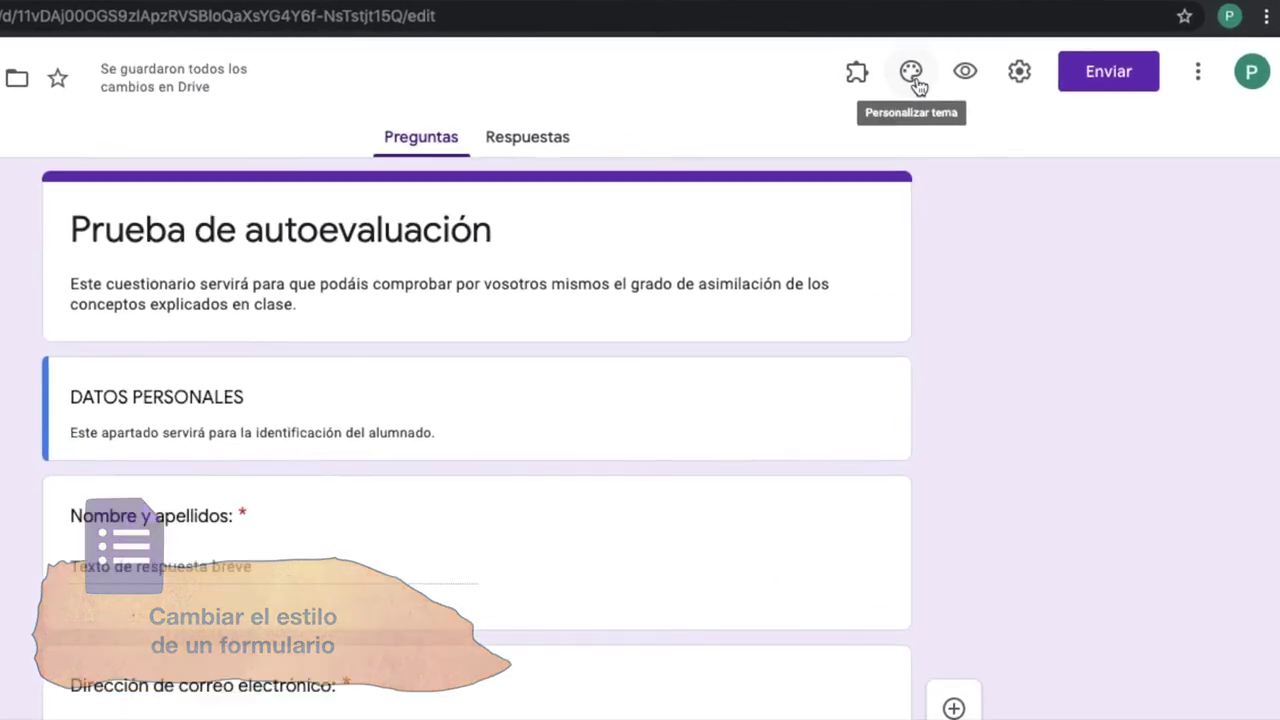
- Change the form's theme color to Rojo anaranjado and its background to the darkest matching shade
left_click(913, 78)
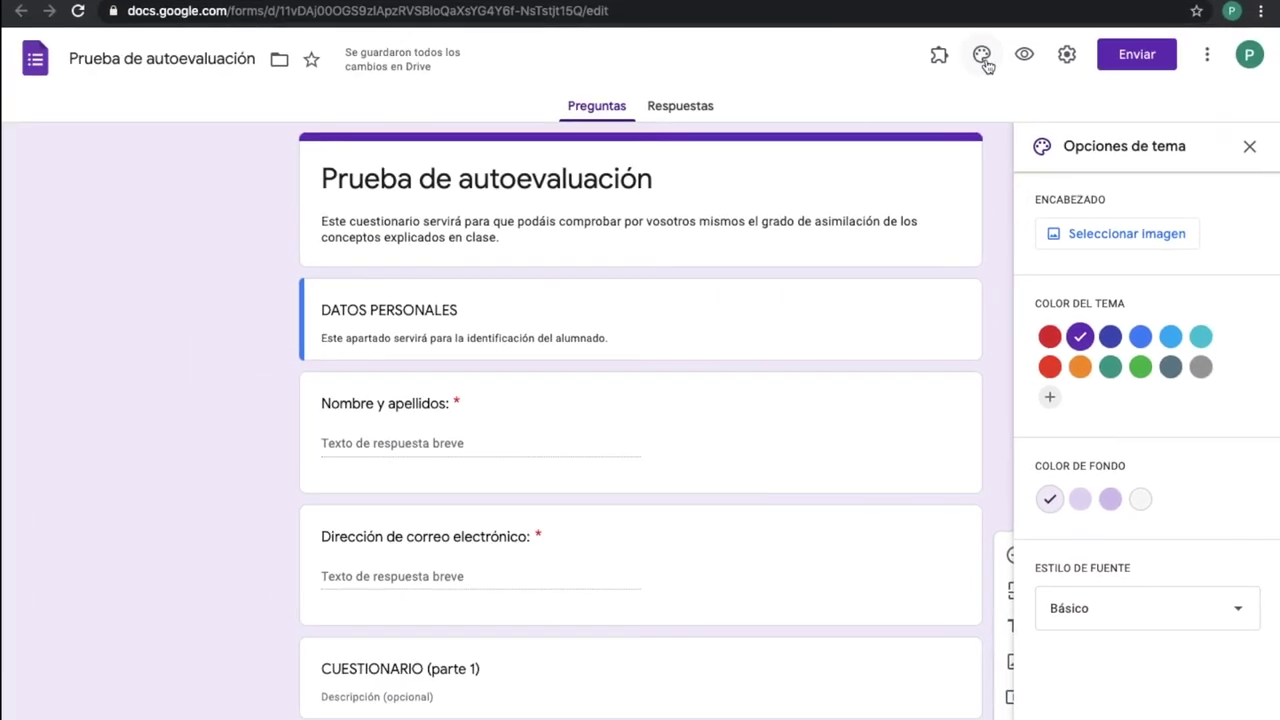
left_click(1049, 367)
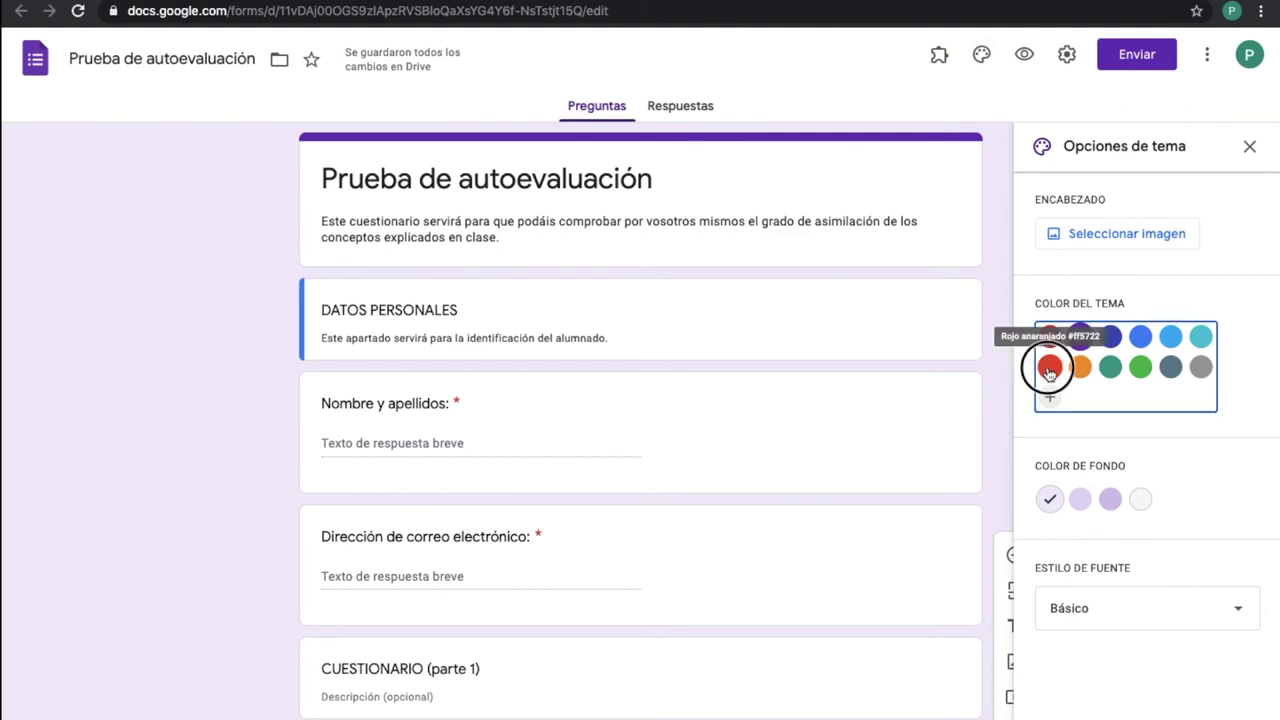
left_click(1110, 499)
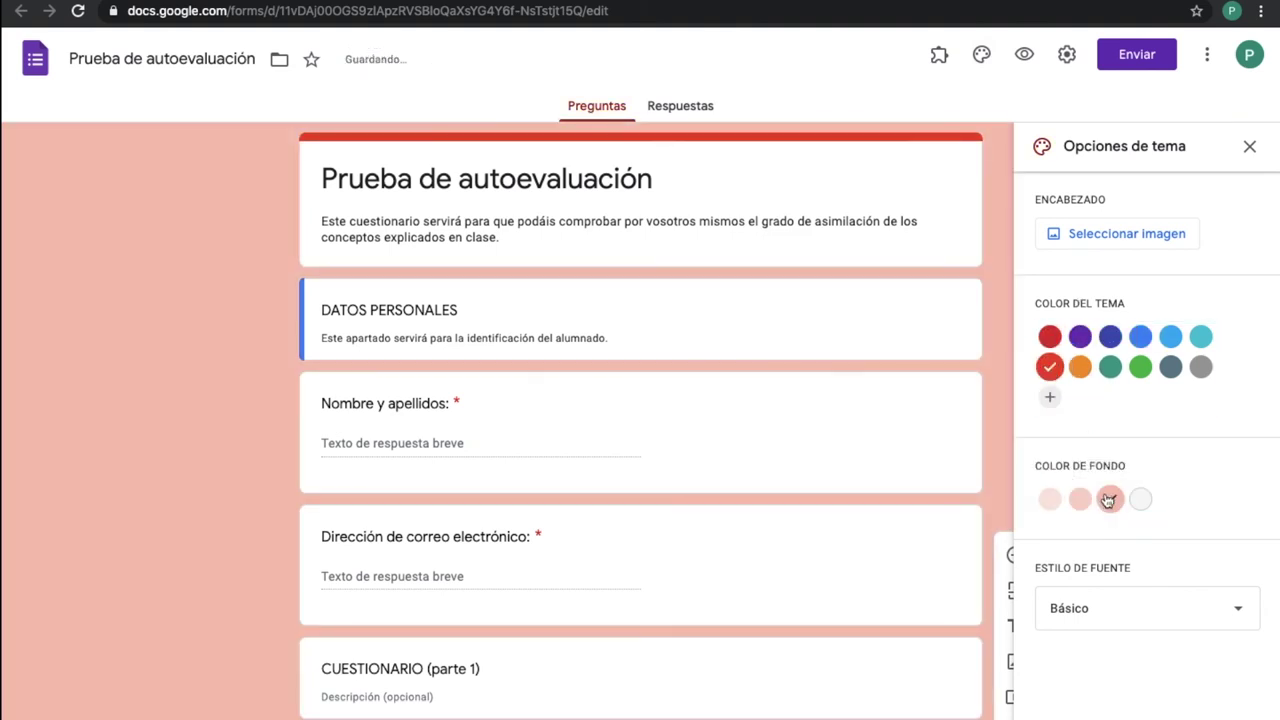
- Keep the Básico font style and set the colorful yarn picture from Trabajo y escuela as the form's header image
left_click(1122, 614)
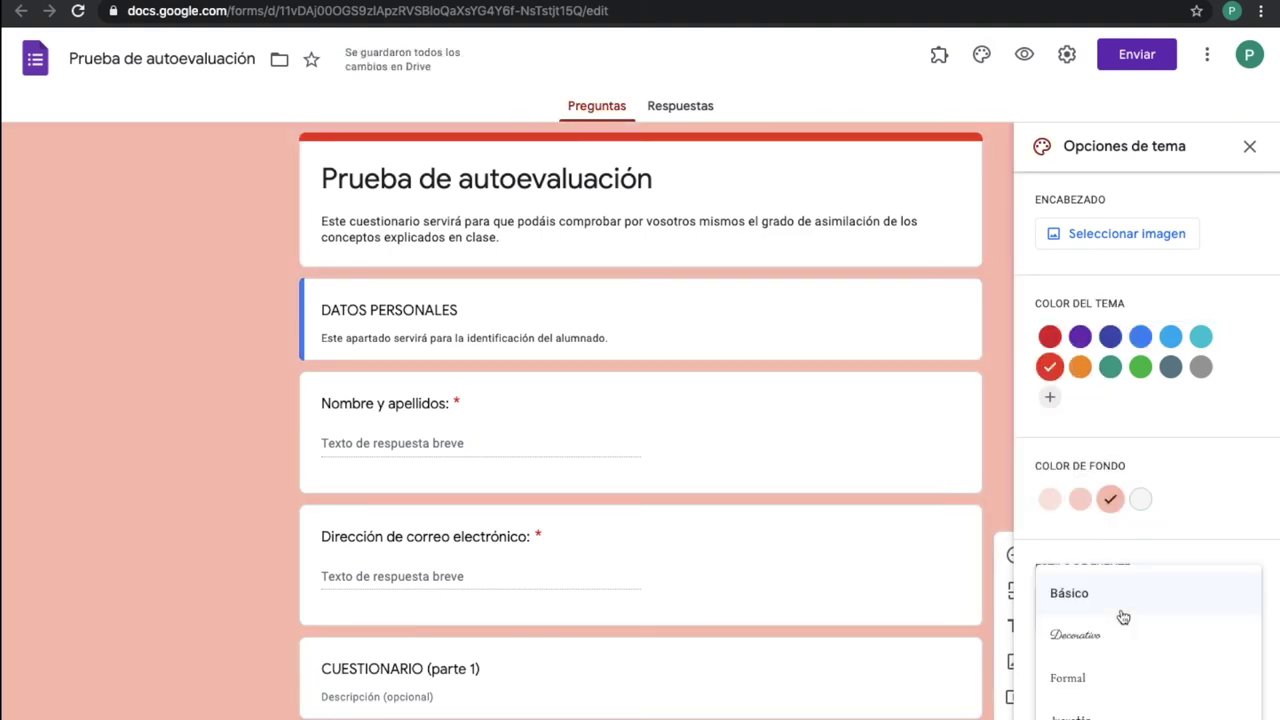
left_click(1122, 616)
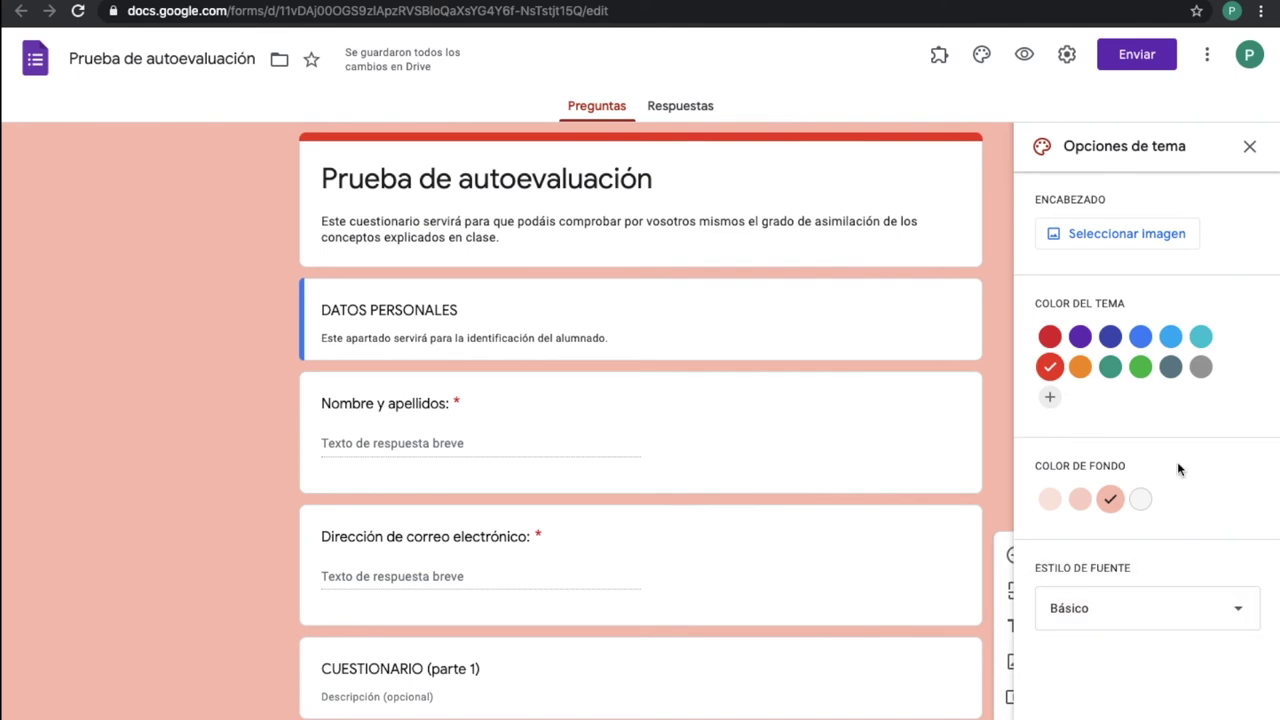
left_click(1145, 241)
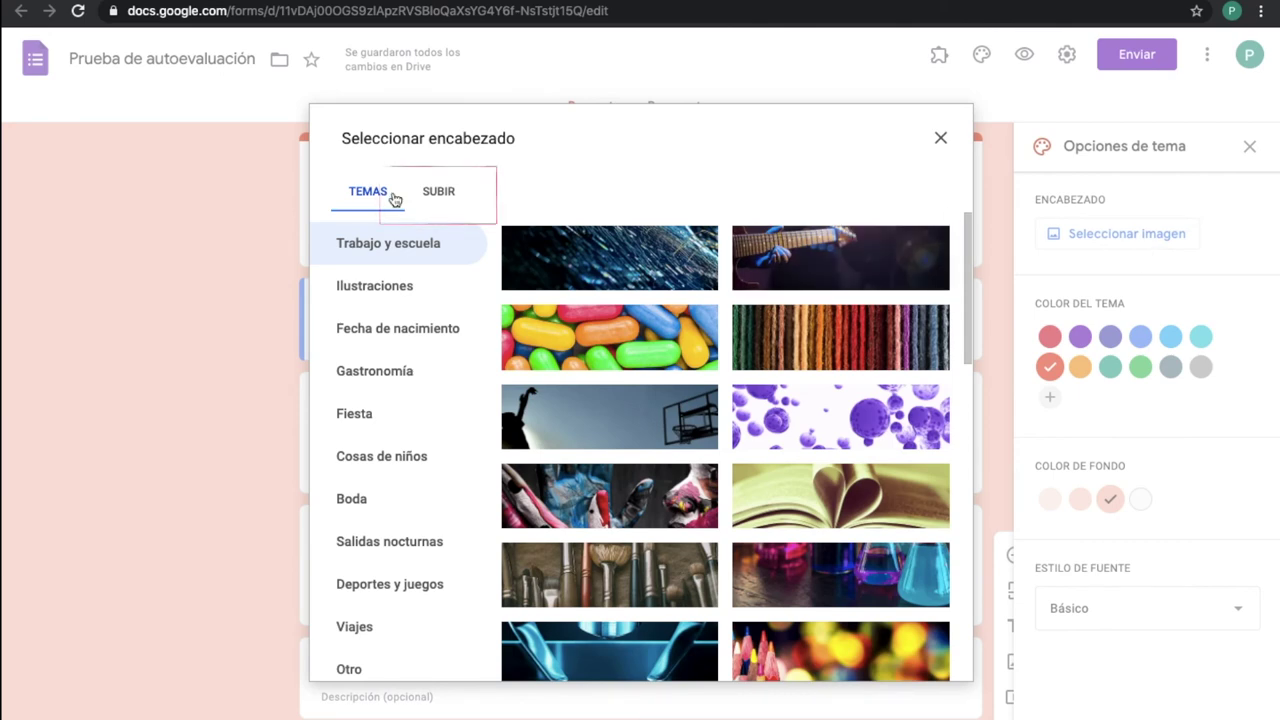
left_click(860, 353)
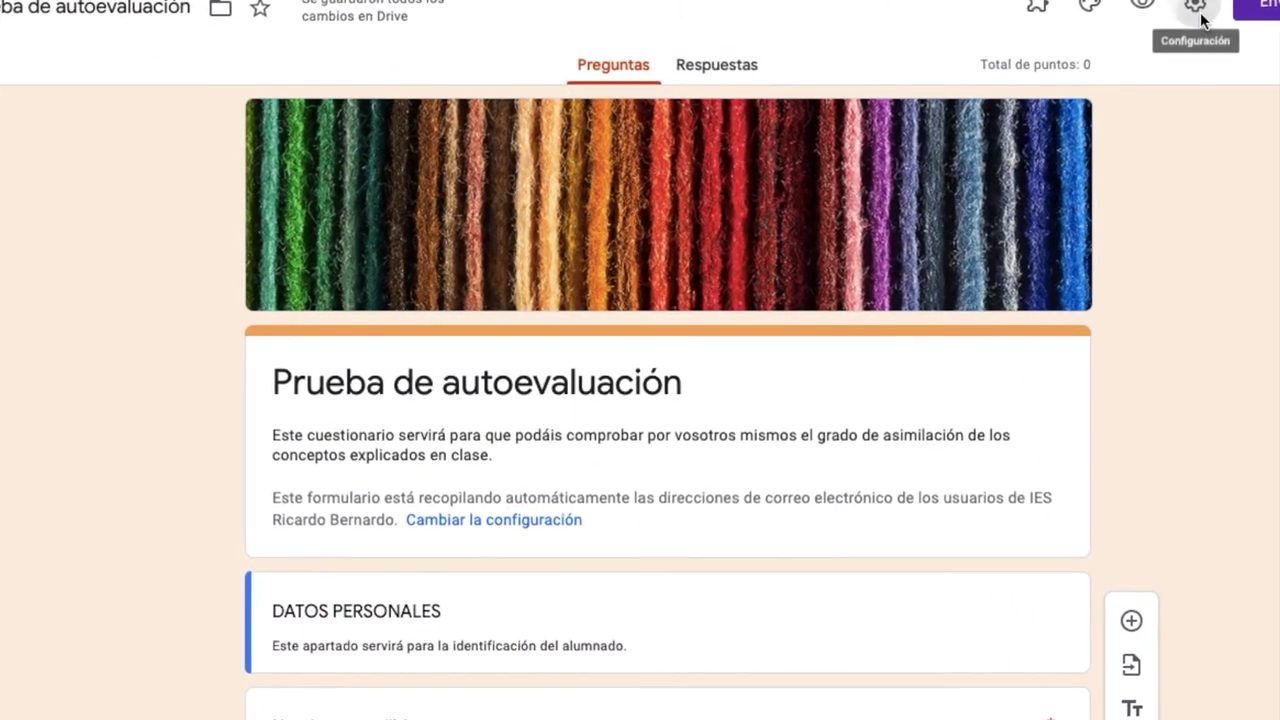
- Configure the form to collect email addresses and restrict access to the school organization's users, and save the settings
left_click(1199, 12)
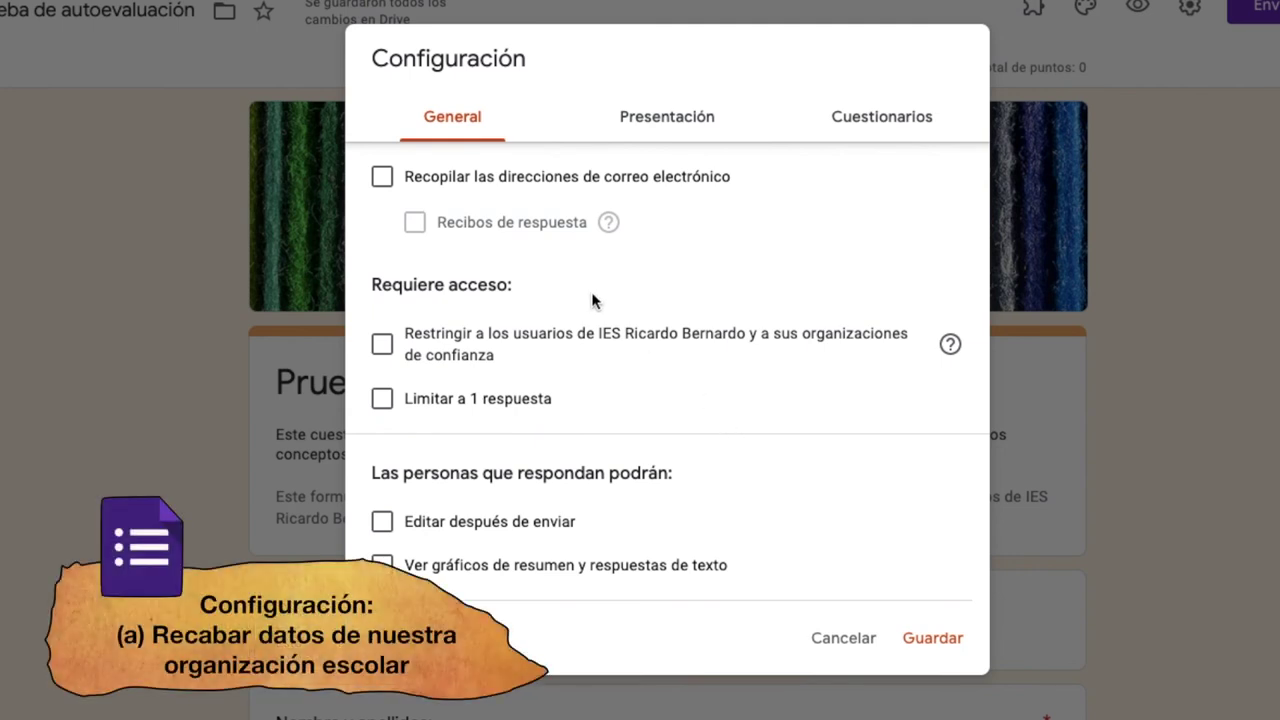
left_click(384, 182)
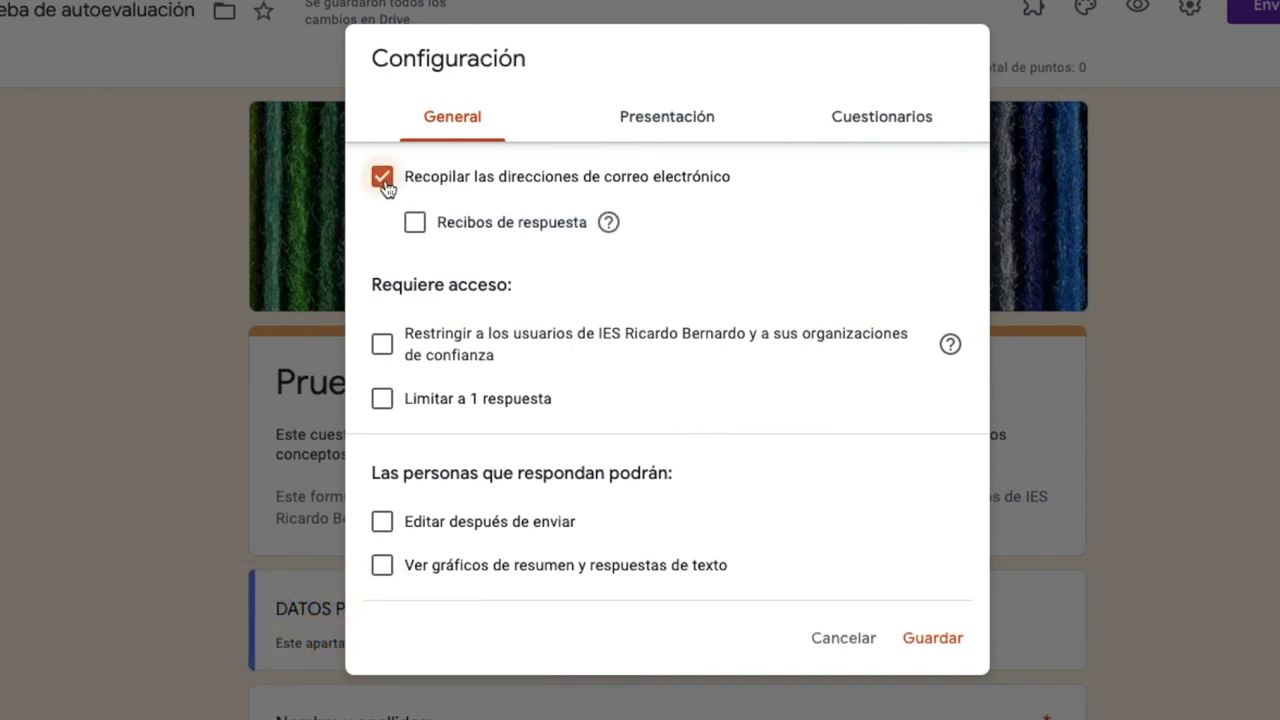
left_click(382, 344)
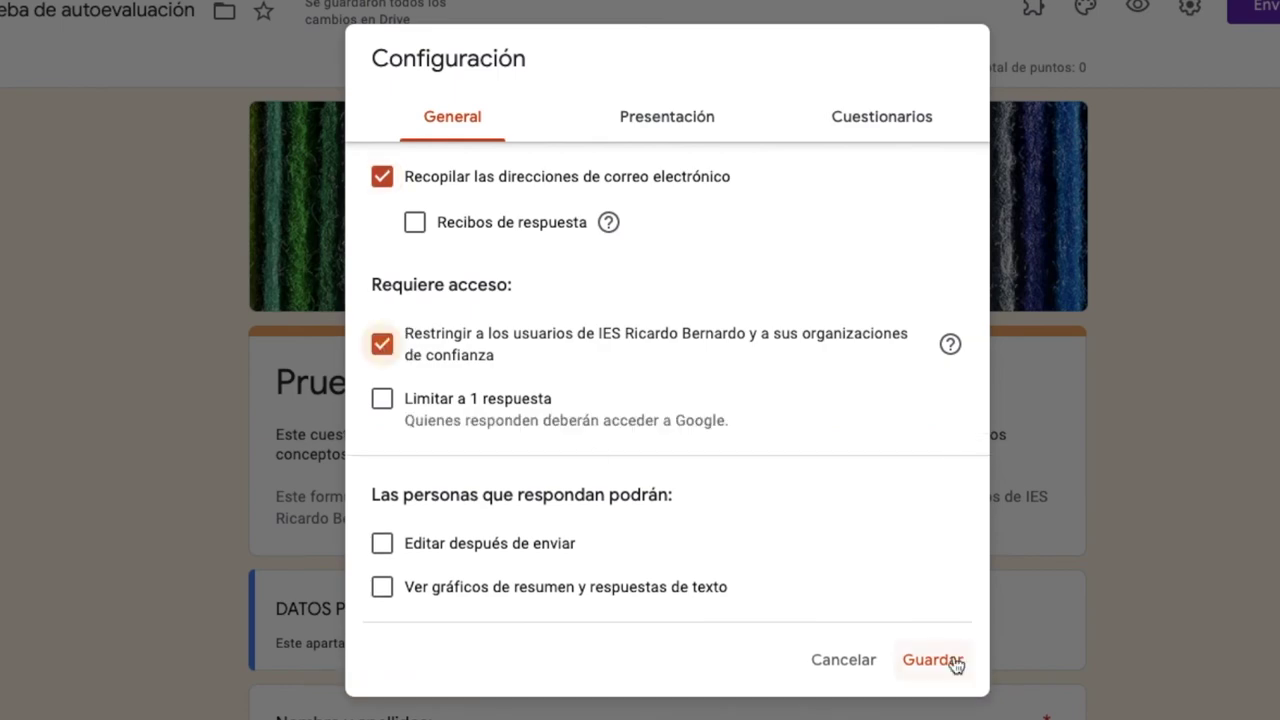
left_click(932, 660)
- Delete the DATOS PERSONALES section along with the full name and email address questions
scroll(952, 656, "down", 3)
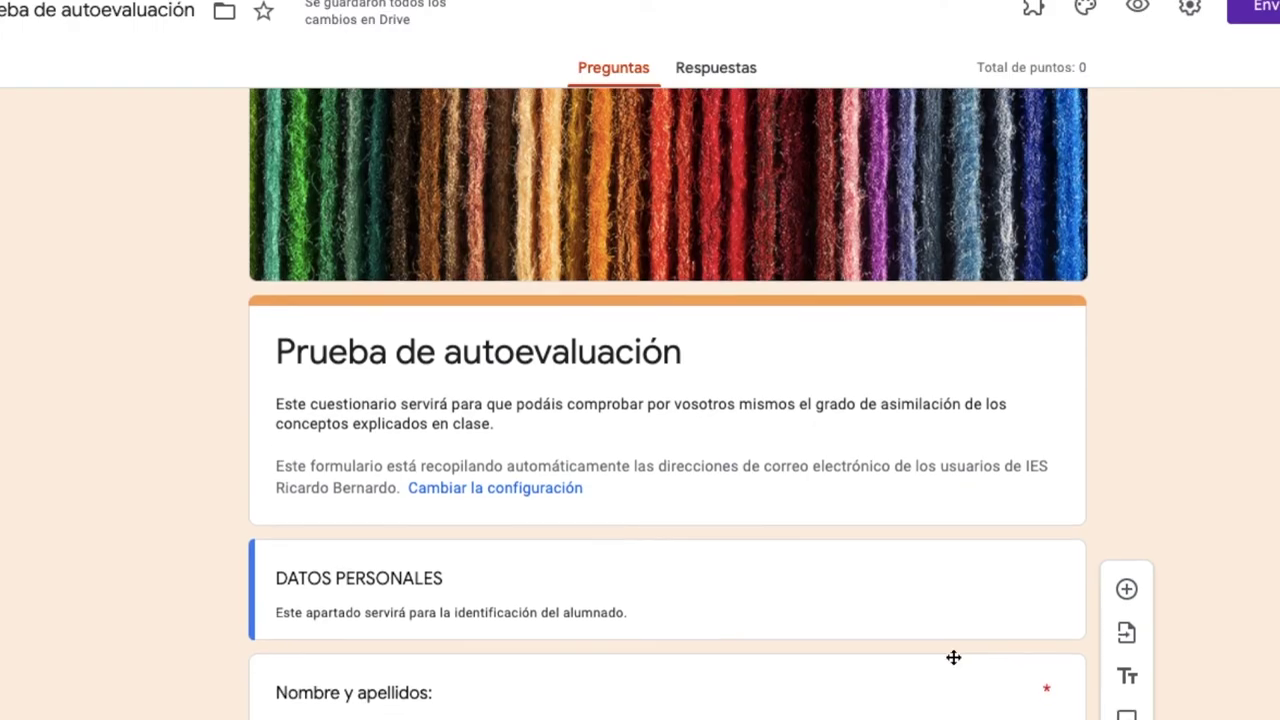
scroll(952, 660, "down", 2)
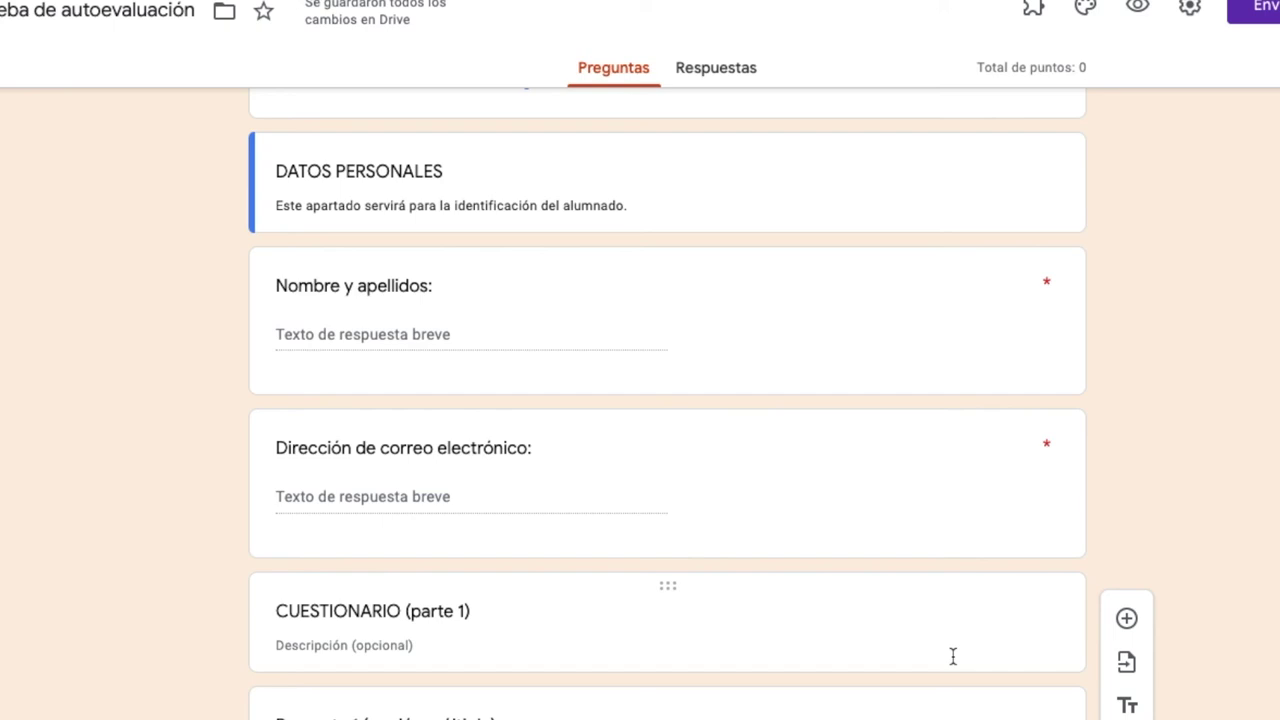
left_click(1008, 186)
left_click(812, 355)
left_click(814, 354)
scroll(1163, 381, "up", 5)
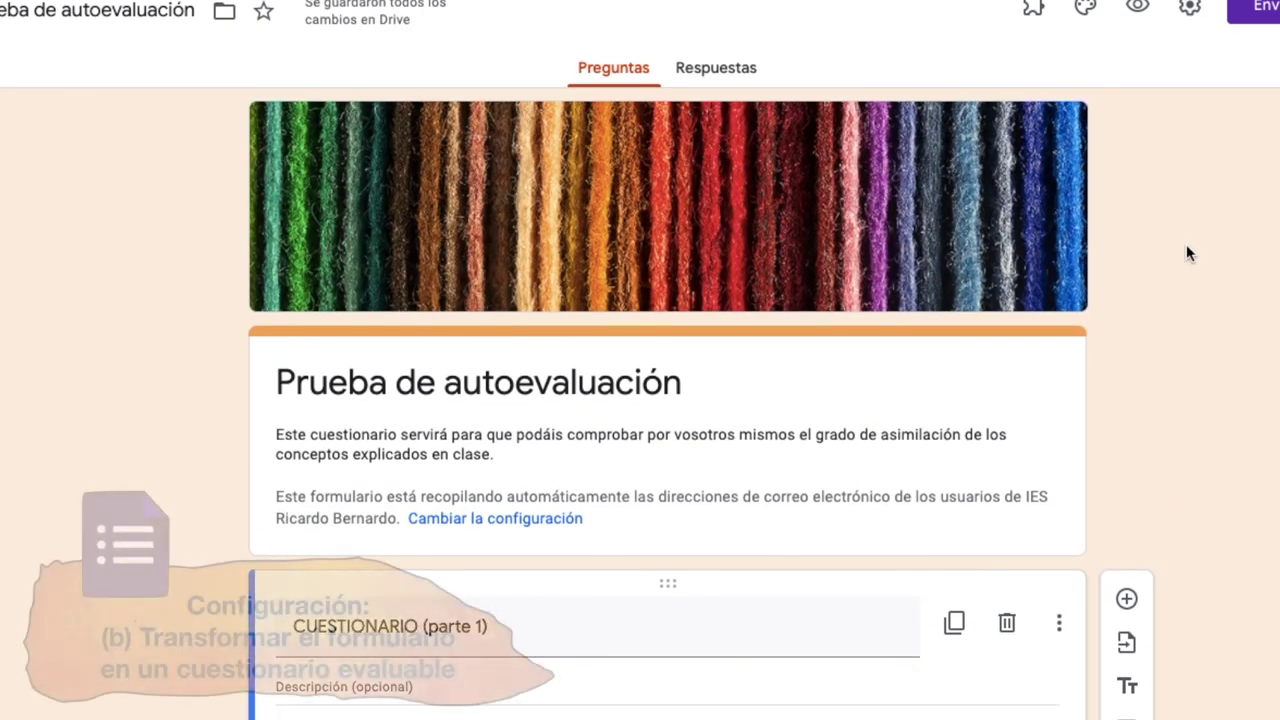
- Turn on Convertir en cuestionario in the form's configuration and save it
left_click(1188, 10)
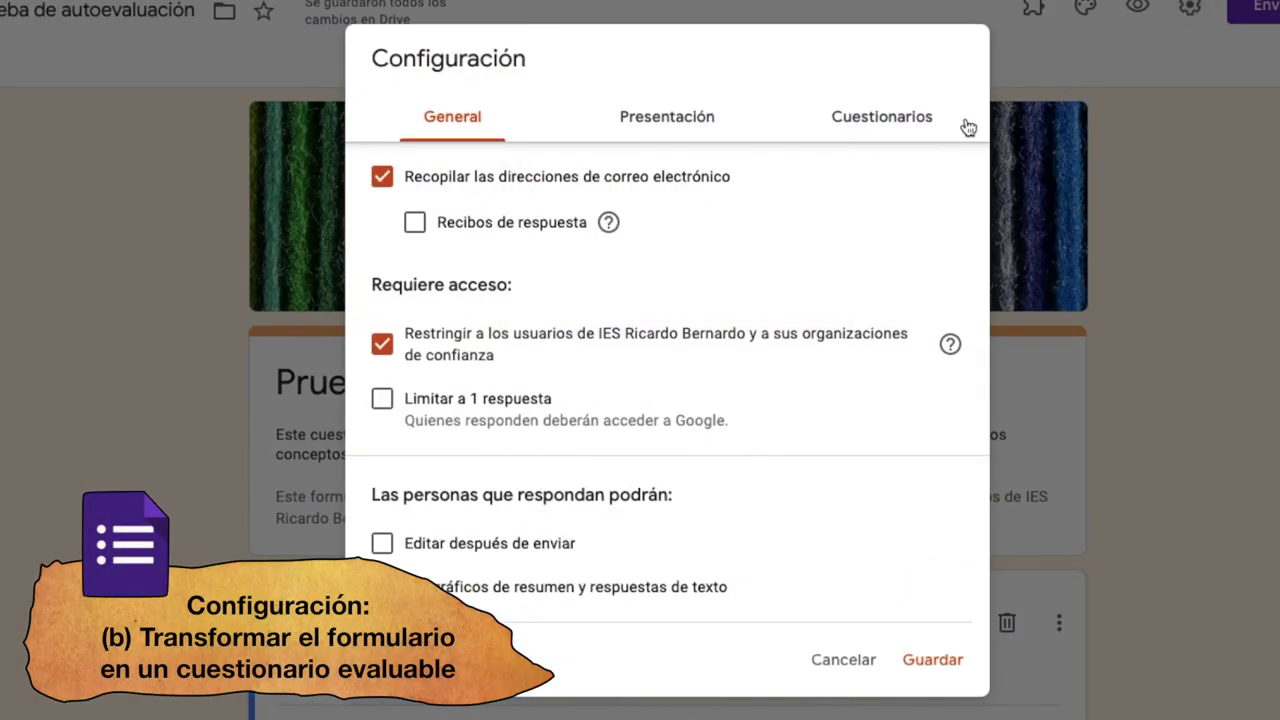
left_click(887, 119)
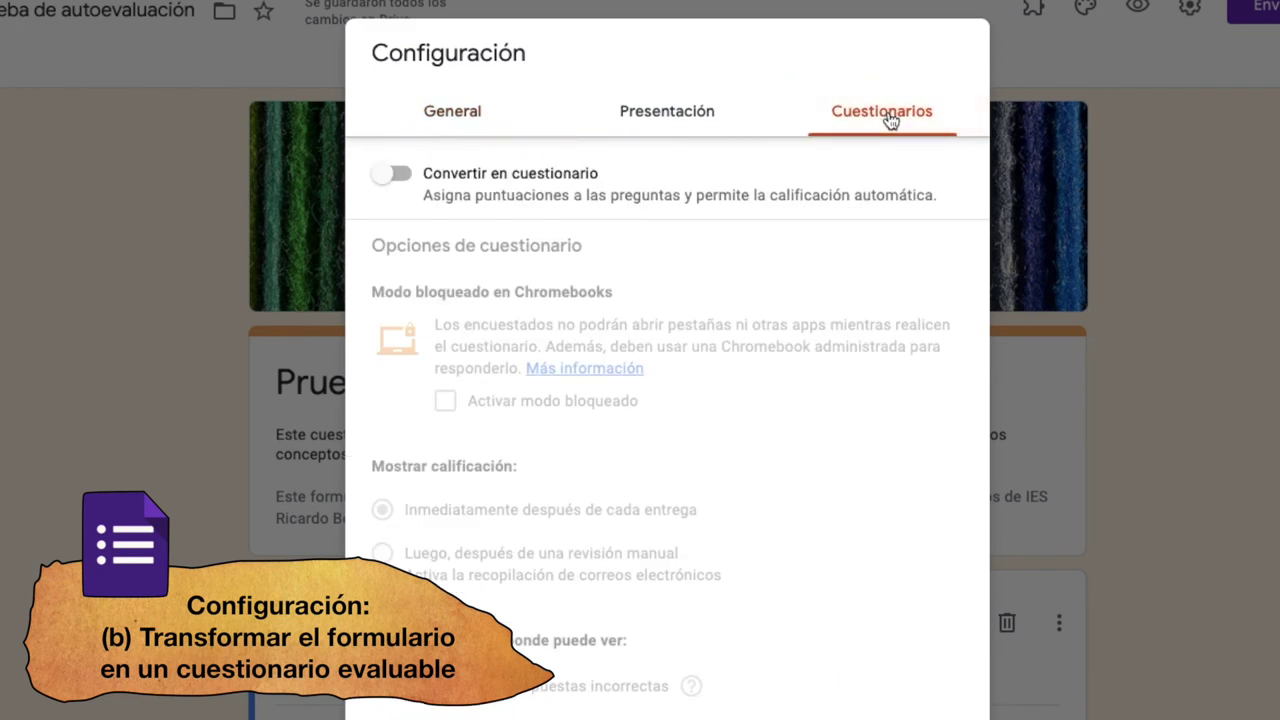
left_click(400, 176)
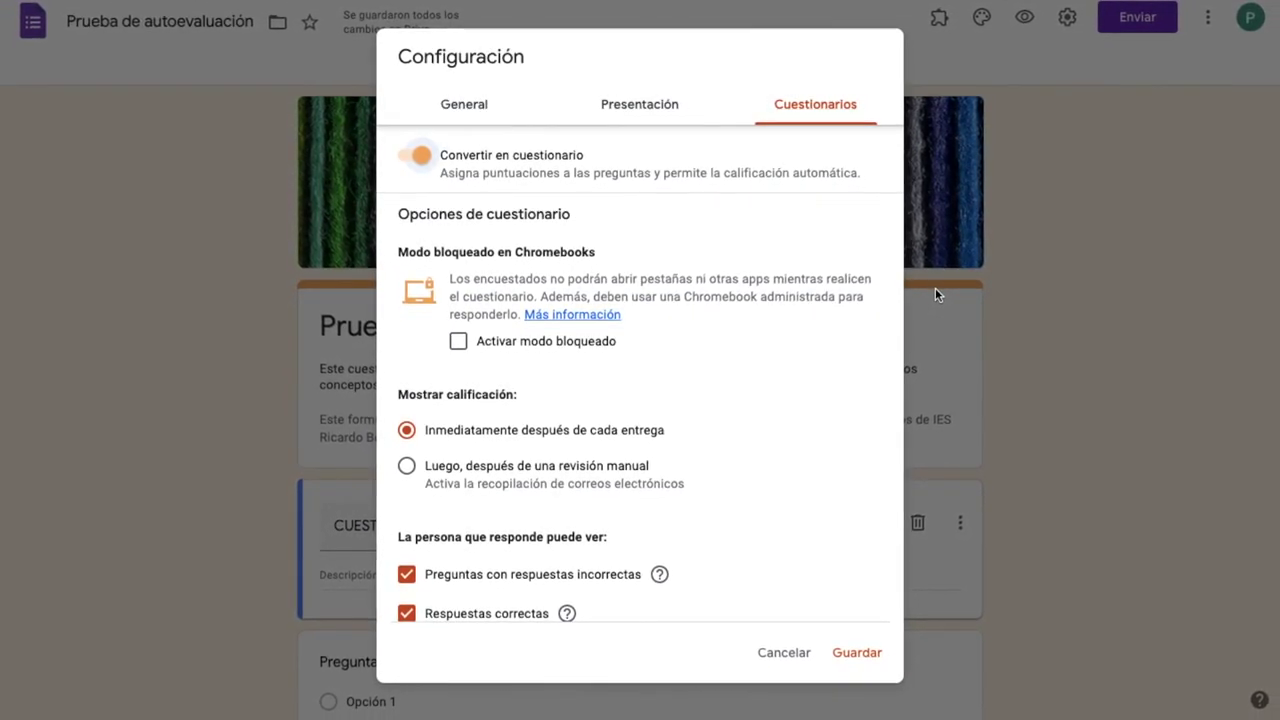
left_click(854, 654)
- Set the answer key of Pregunta 1 to Opción 1, worth 1 point
scroll(1030, 367, "down", 5)
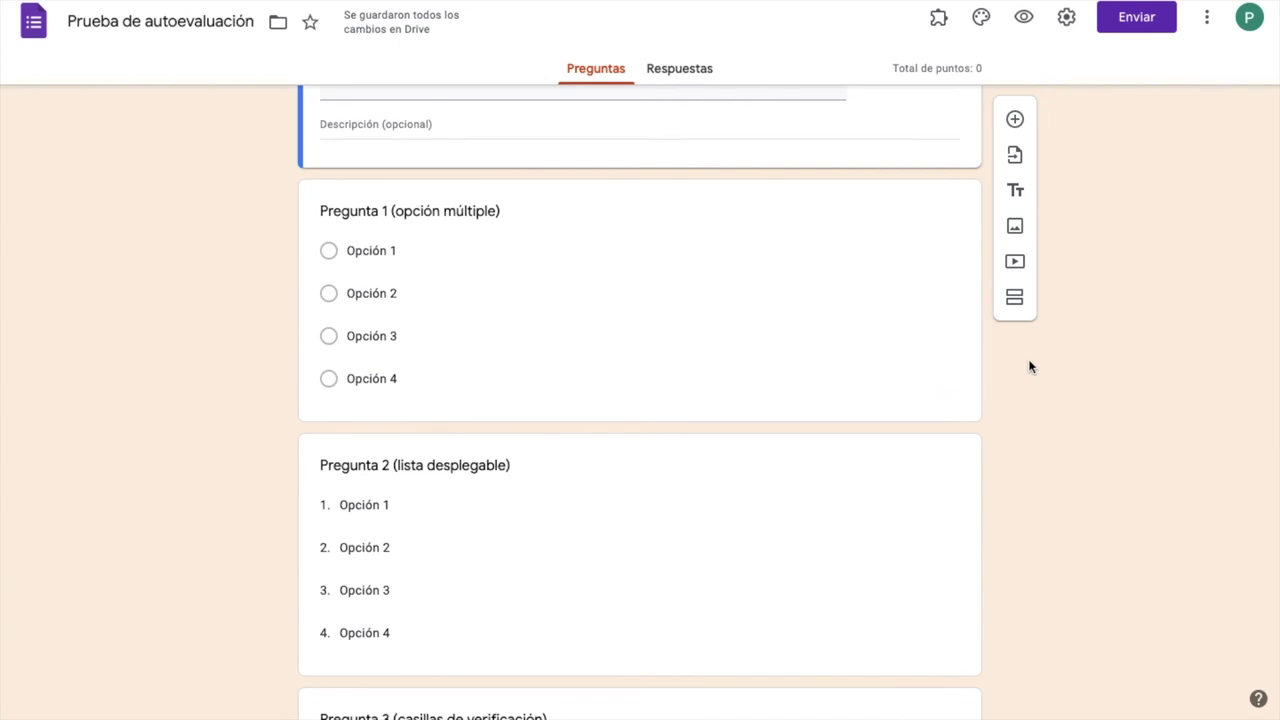
left_click(741, 257)
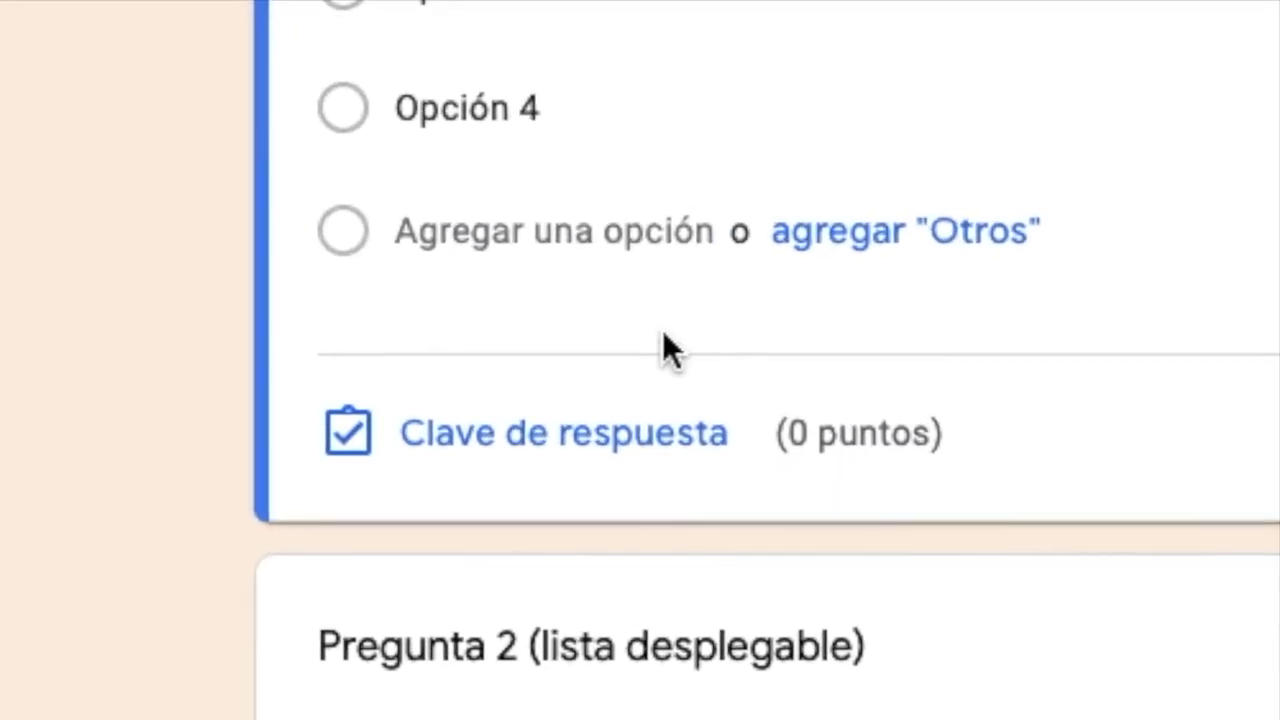
left_click(660, 433)
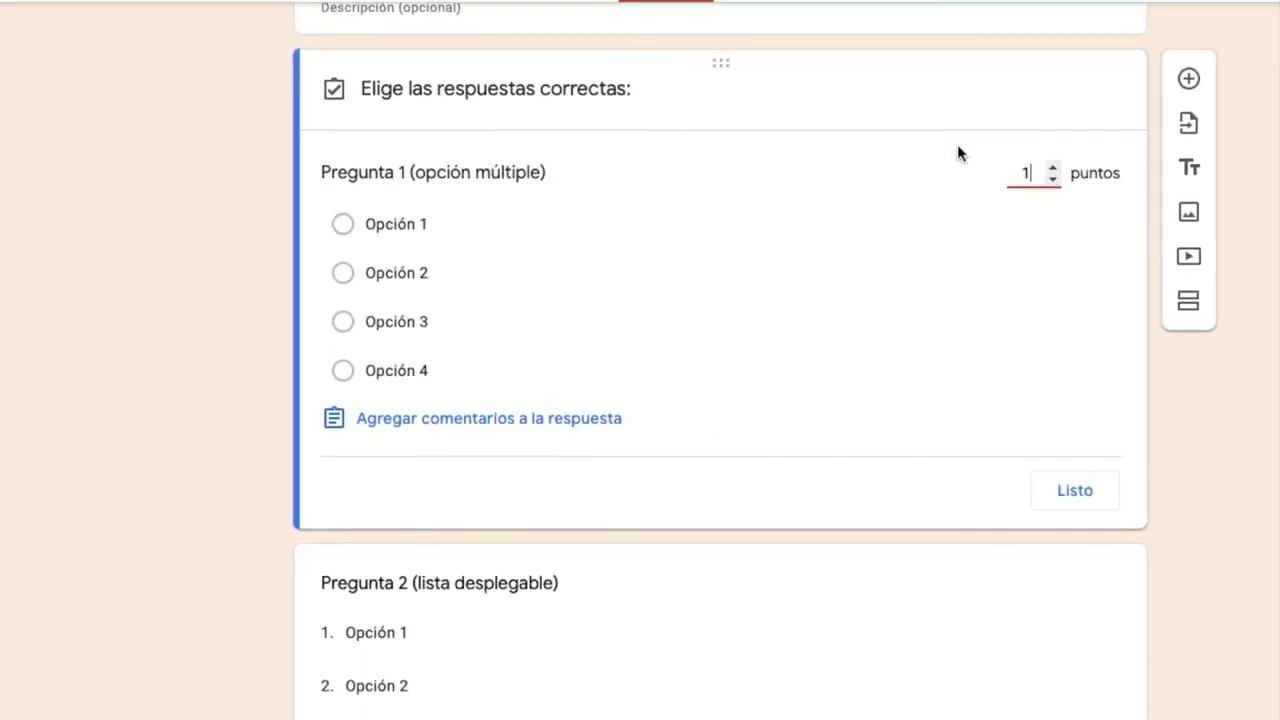
left_click(370, 226)
left_click(1075, 490)
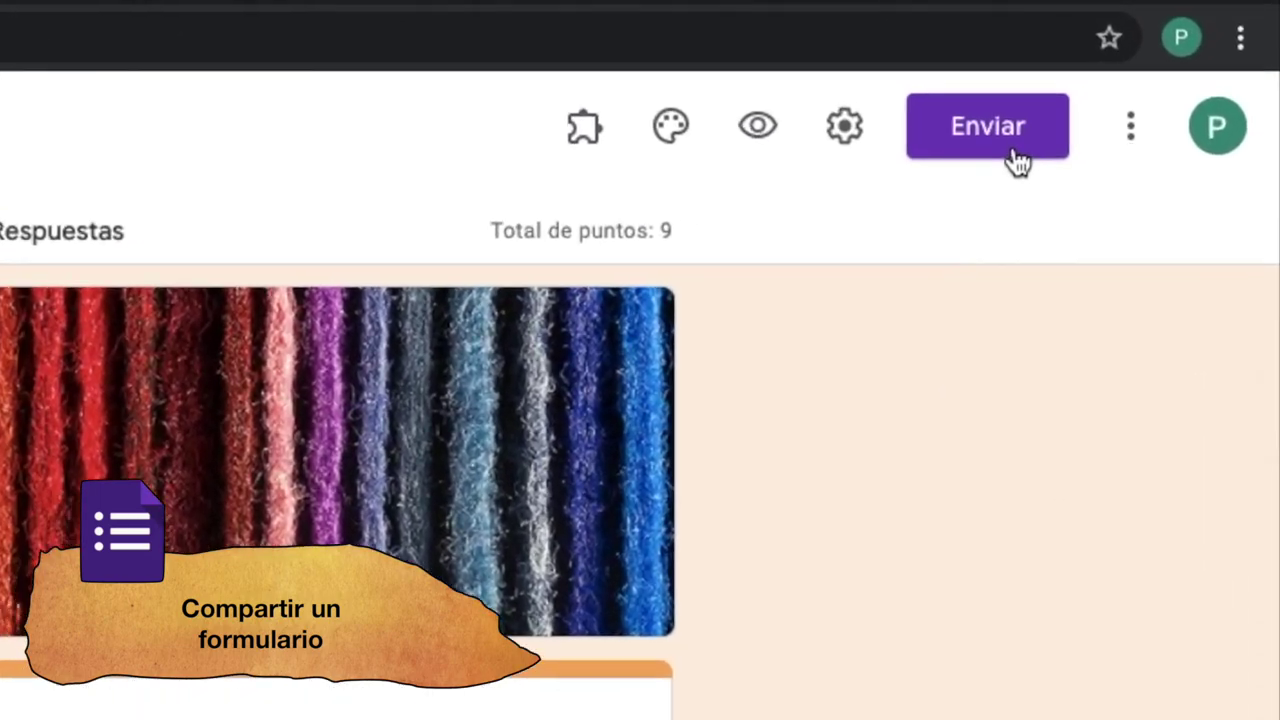
- Review the form's email, link and HTML embed sharing options without sending it
left_click(1111, 70)
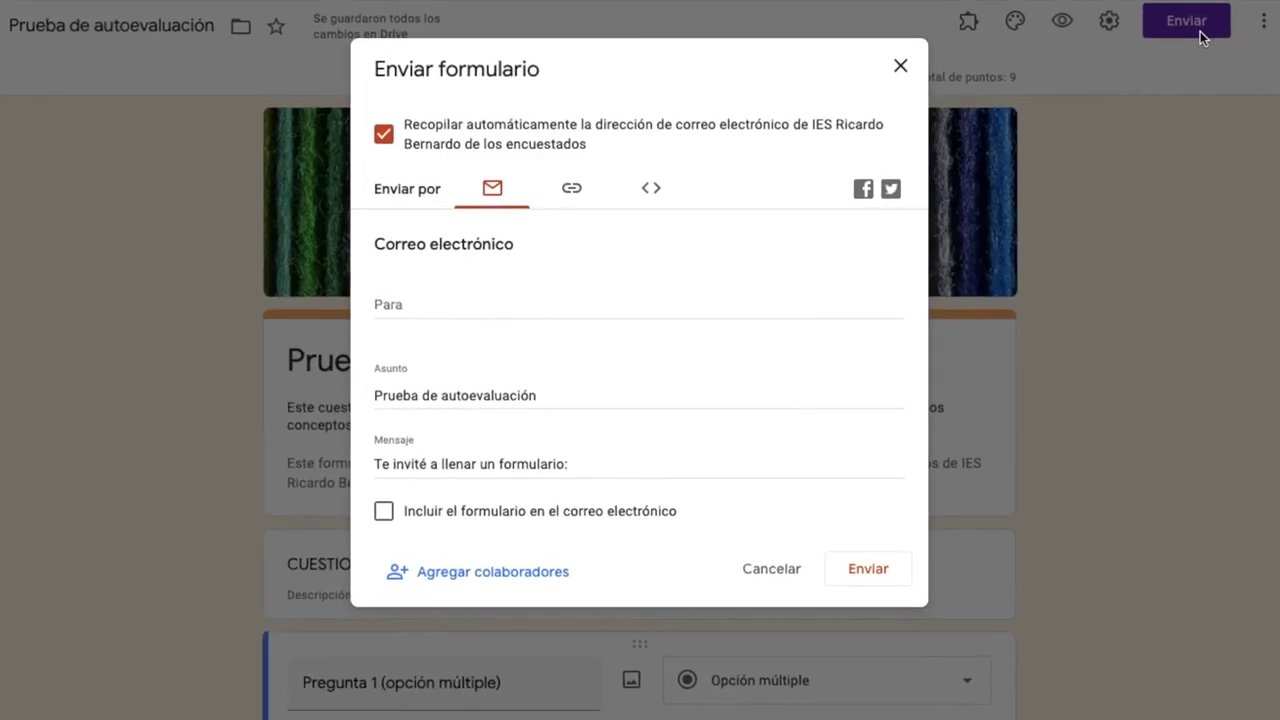
left_click(562, 212)
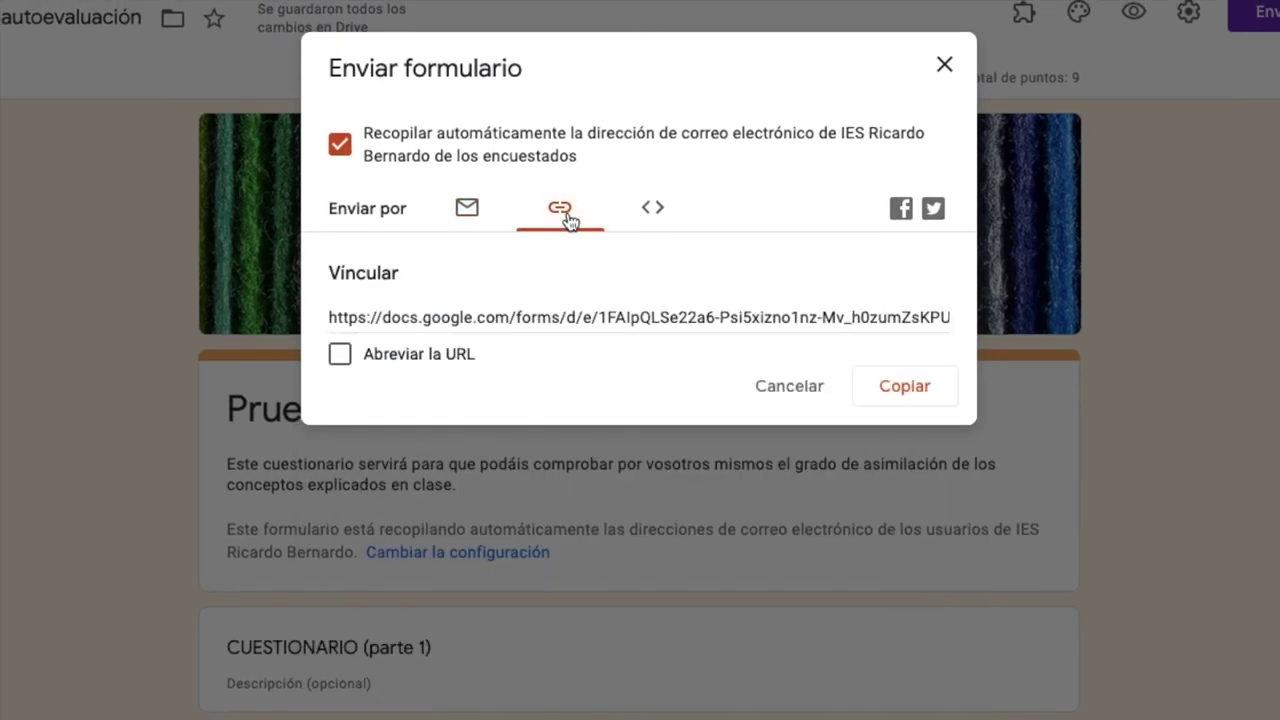
left_click(652, 212)
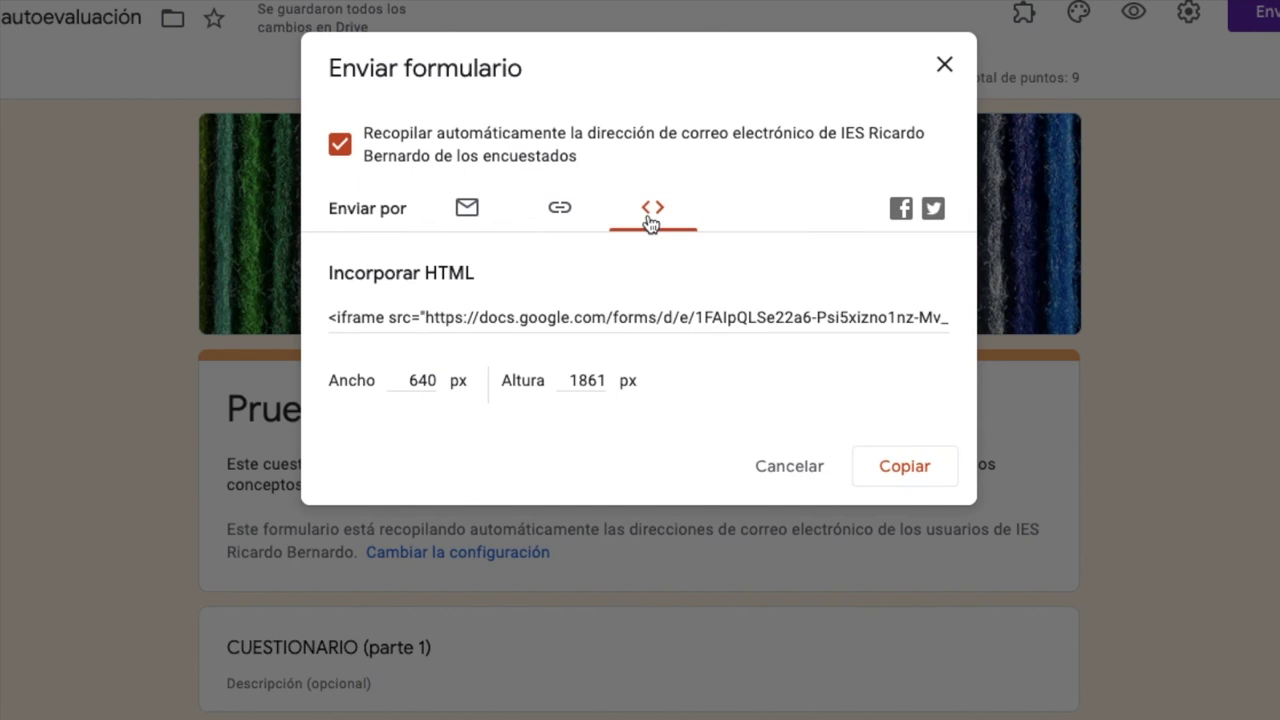
left_click(818, 471)
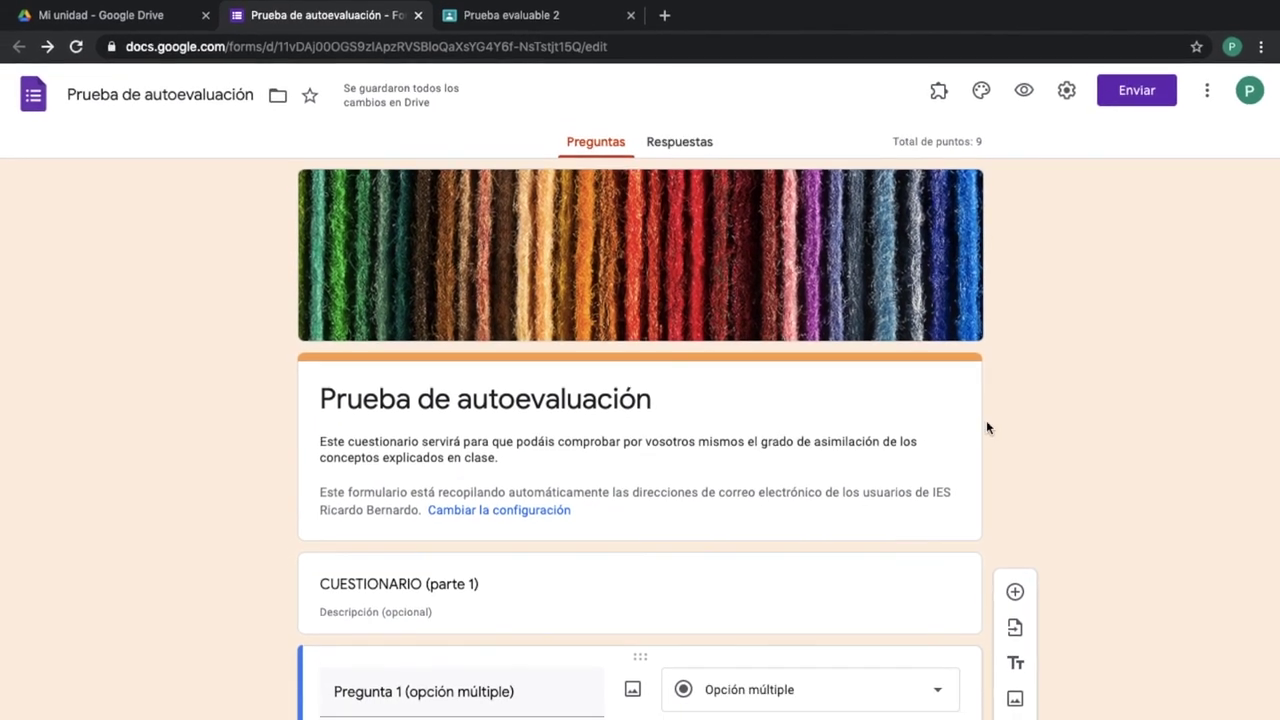
- Preview the form and copy its web address
left_click(1024, 90)
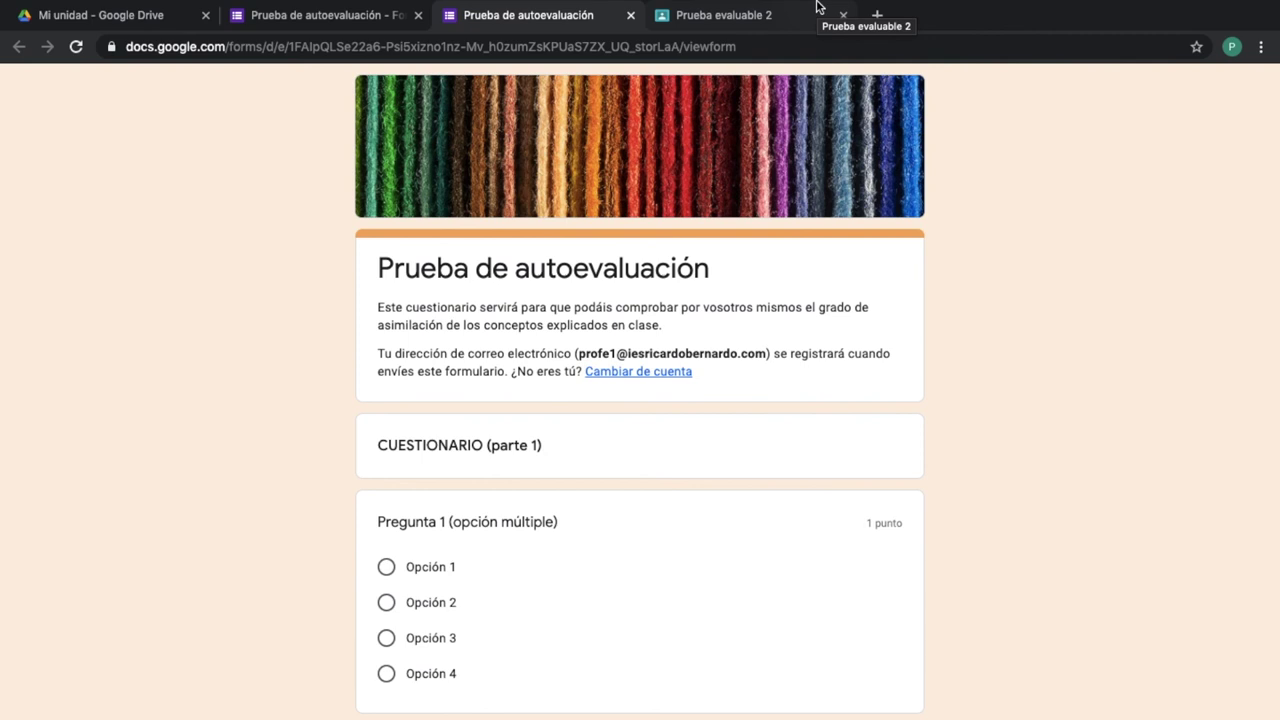
left_click(691, 47)
key("ctrl+c")
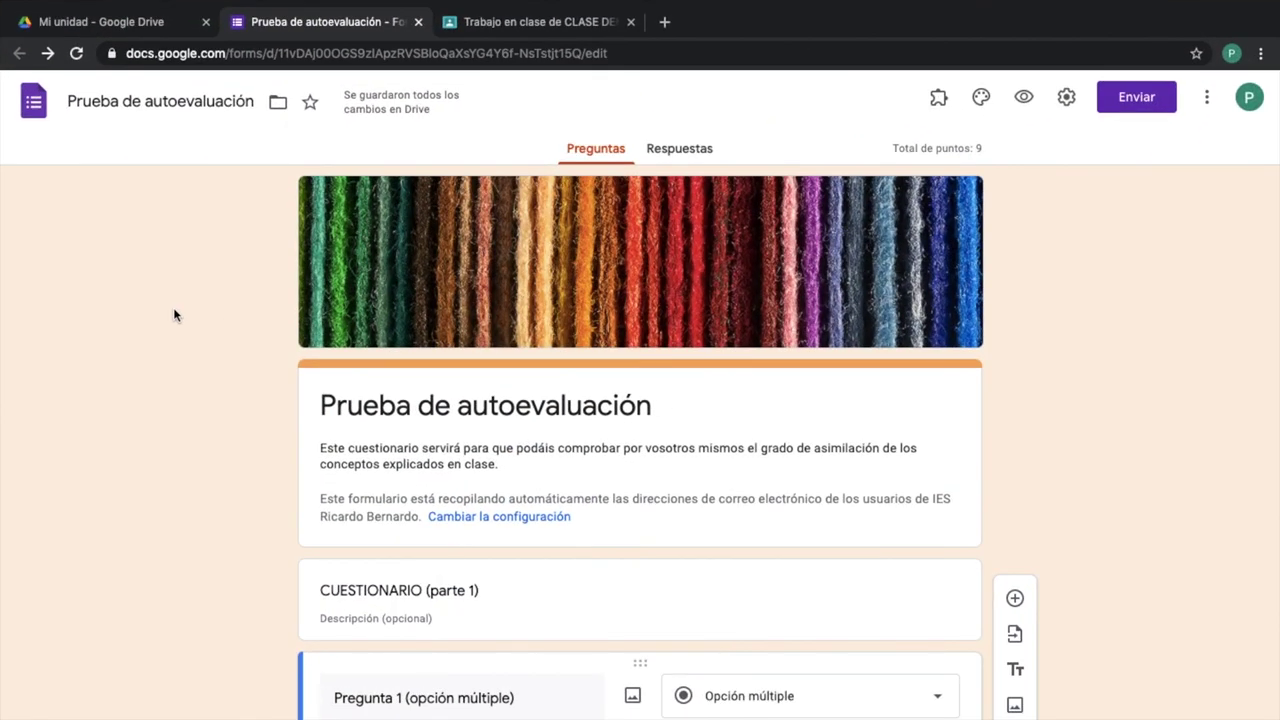
- In Classroom, create a Tarea for CLASE DEMO with the copied form link attached and the title "Prueba con un formulario evaluable 1"
left_click(519, 35)
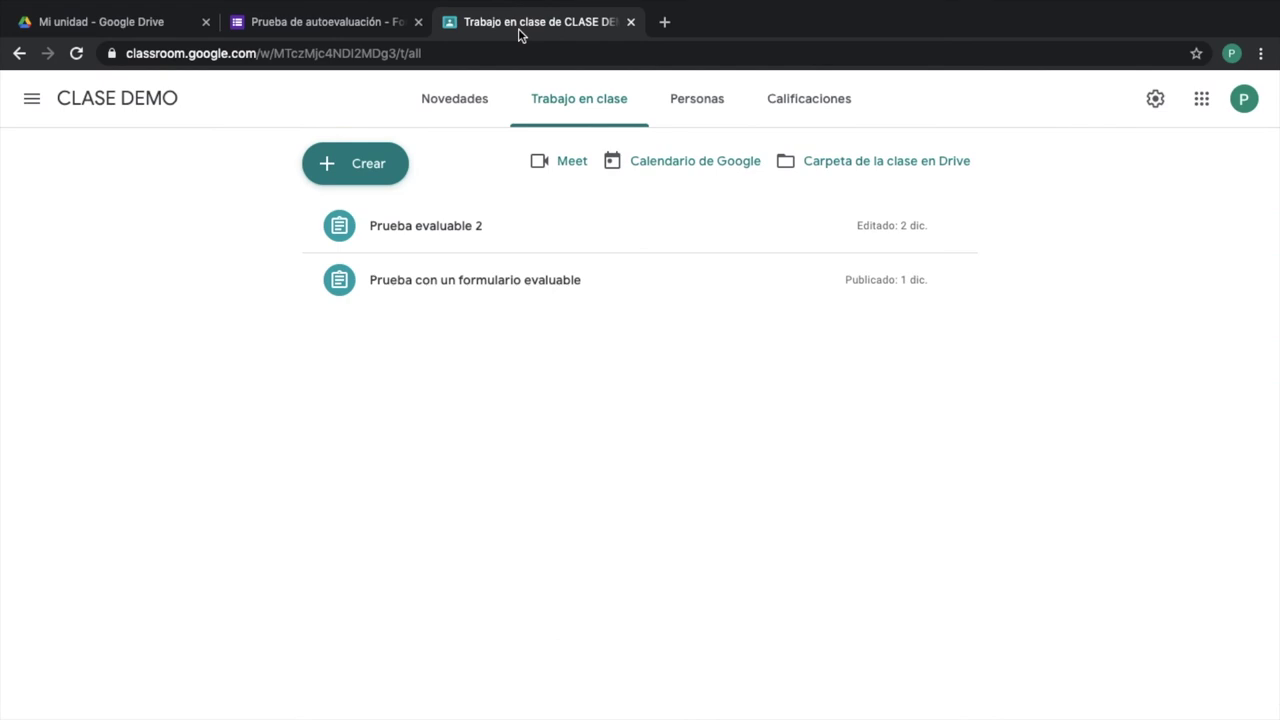
left_click(386, 168)
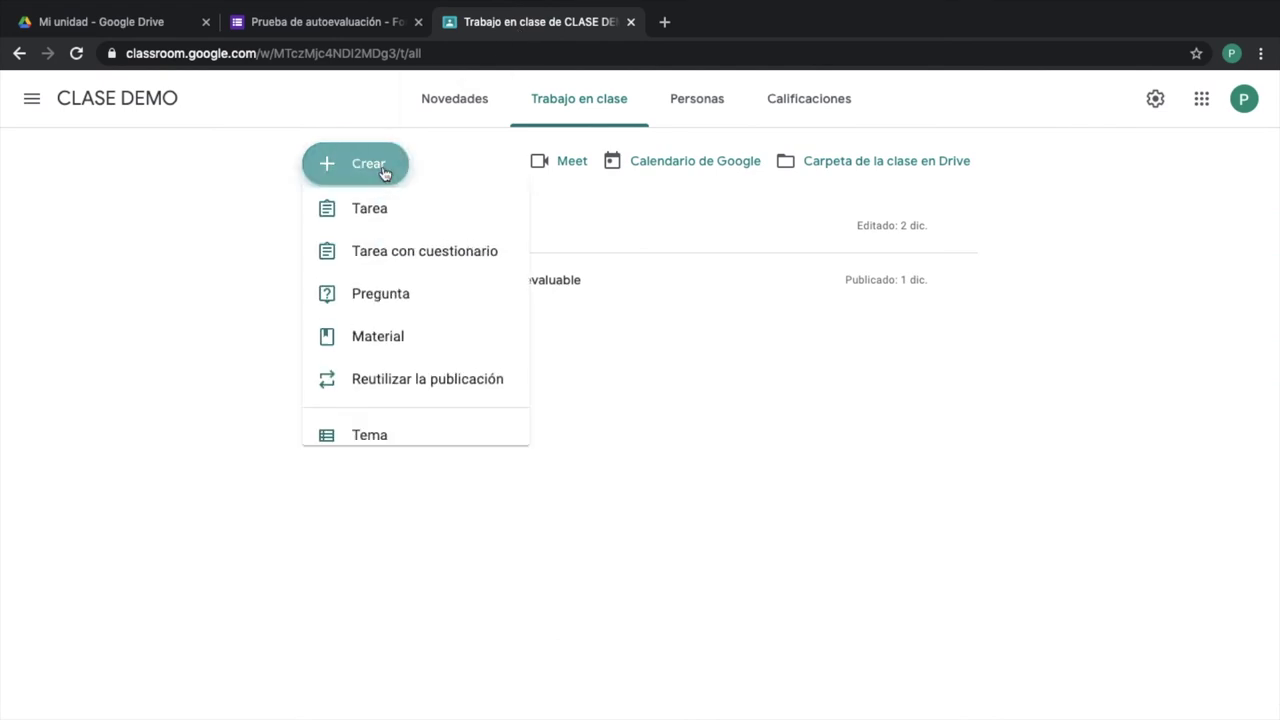
left_click(408, 230)
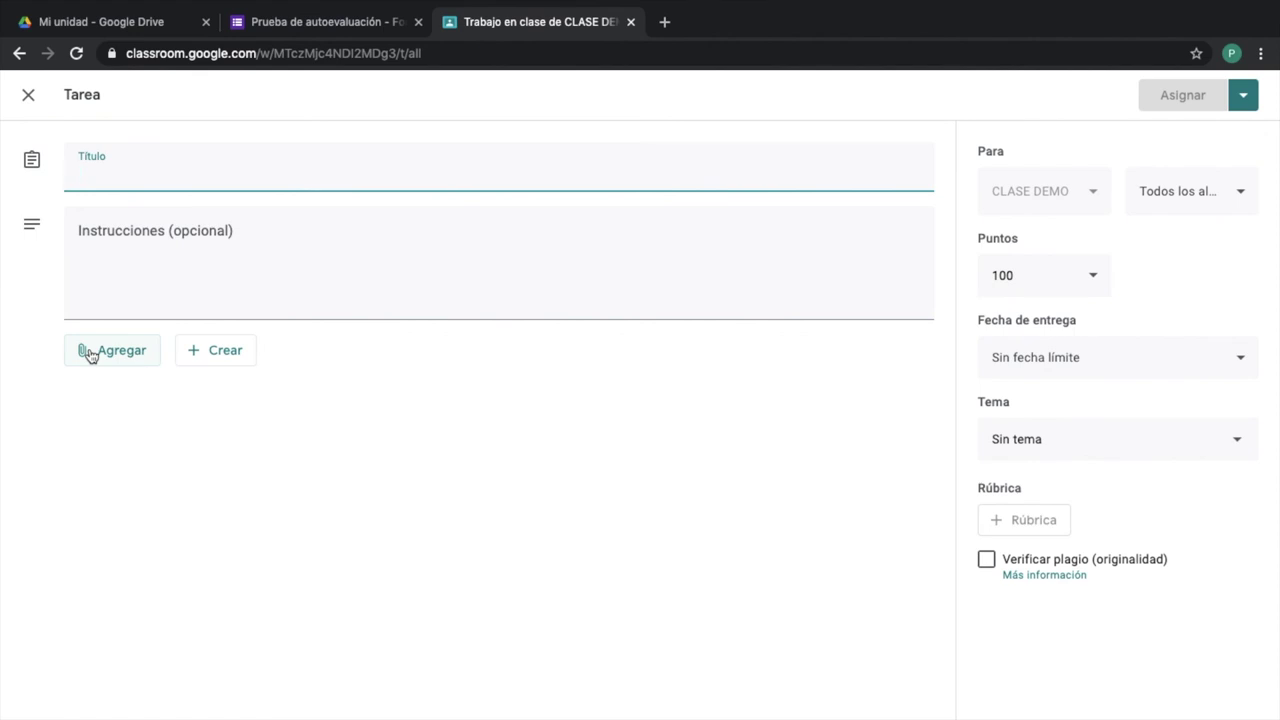
left_click(90, 352)
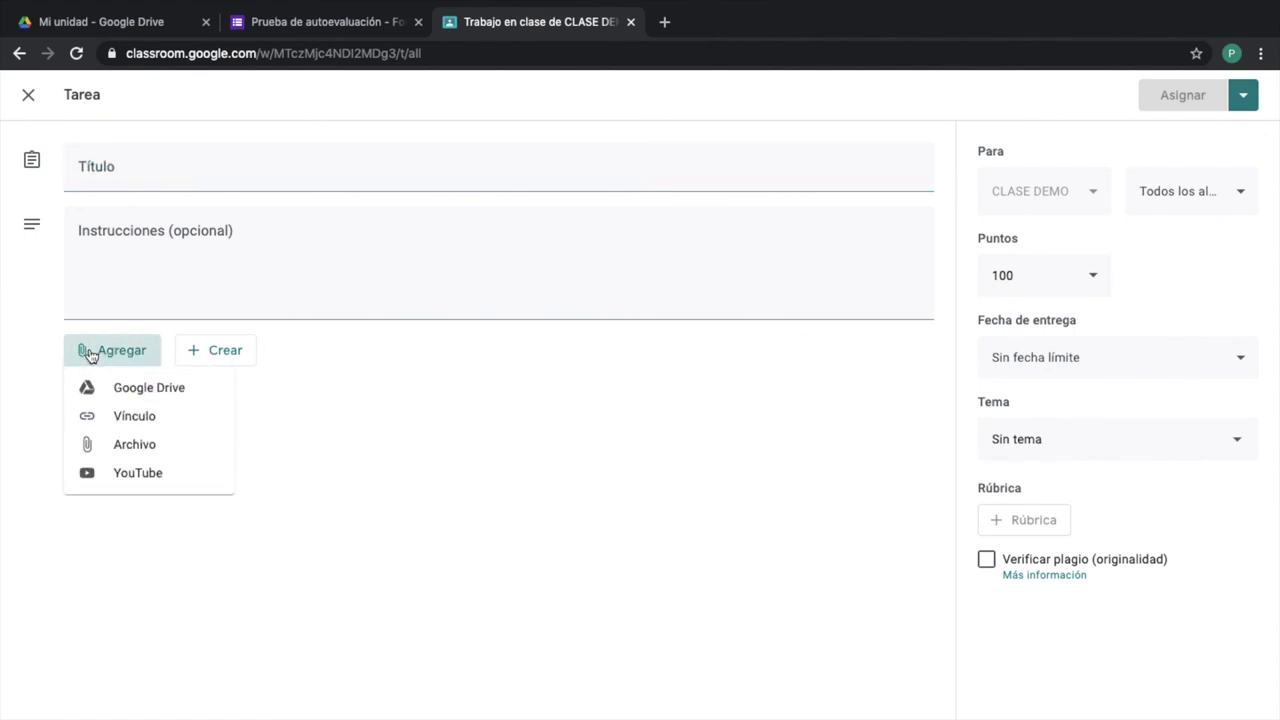
left_click(119, 416)
key("ctrl+v")
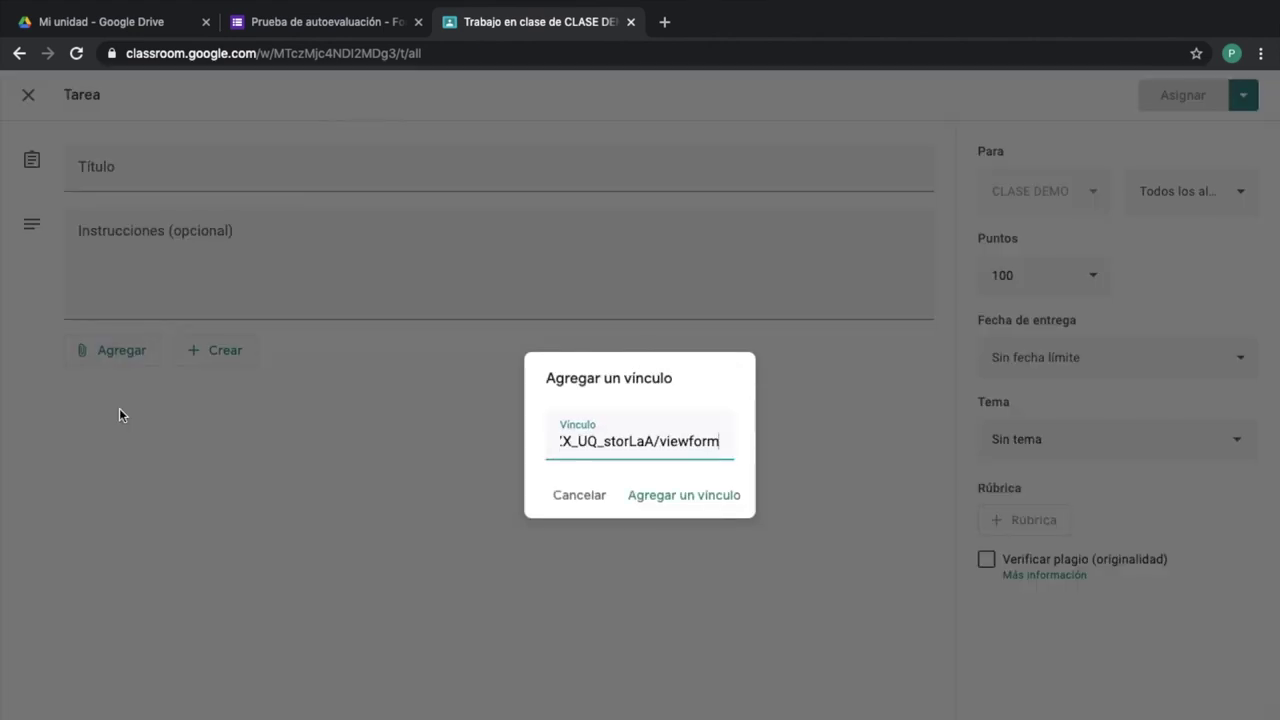
key("Return")
left_click(200, 166)
type("Prueba con un formulario evaluable 1")
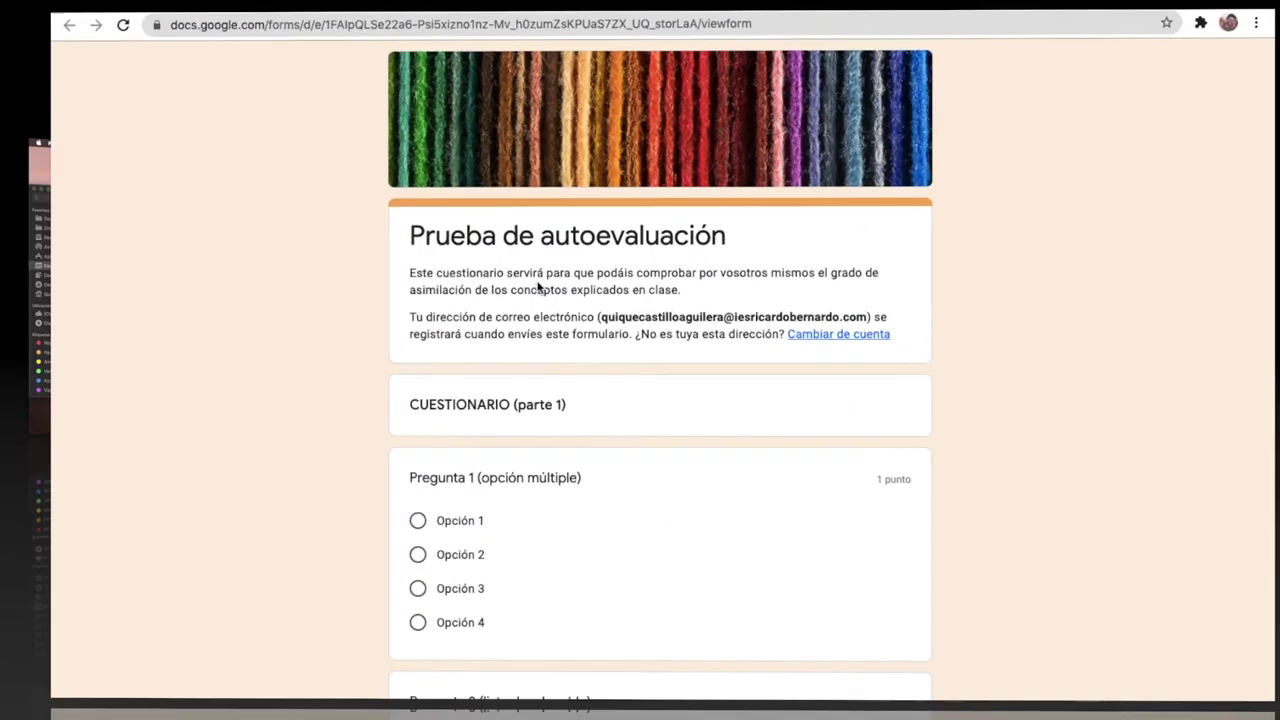
- Answer the quiz as a student, choosing Opción 1 for both Pregunta 1 and the Pregunta 2 dropdown list
scroll(480, 310, "down", 3)
left_click(427, 330)
scroll(474, 443, "down", 3)
left_click(474, 443)
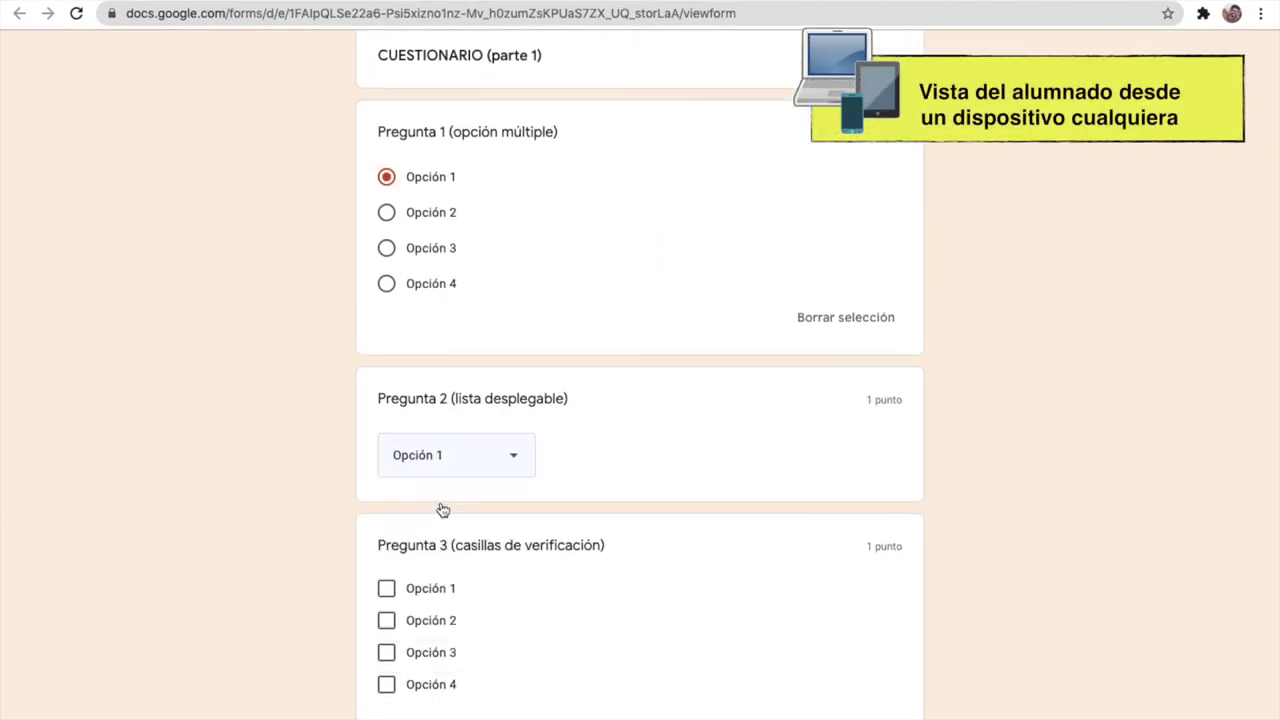
left_click(471, 501)
- Tick all four options, Opción 1 to Opción 4, in Pregunta 3
scroll(471, 501, "down", 3)
left_click(455, 398)
left_click(426, 429)
left_click(426, 461)
left_click(423, 493)
- Choose Columna 1 for Fila 1, Fila 2 and Fila 3 in the multiple-choice grid
scroll(443, 466, "down", 3)
left_click(580, 400)
left_click(581, 449)
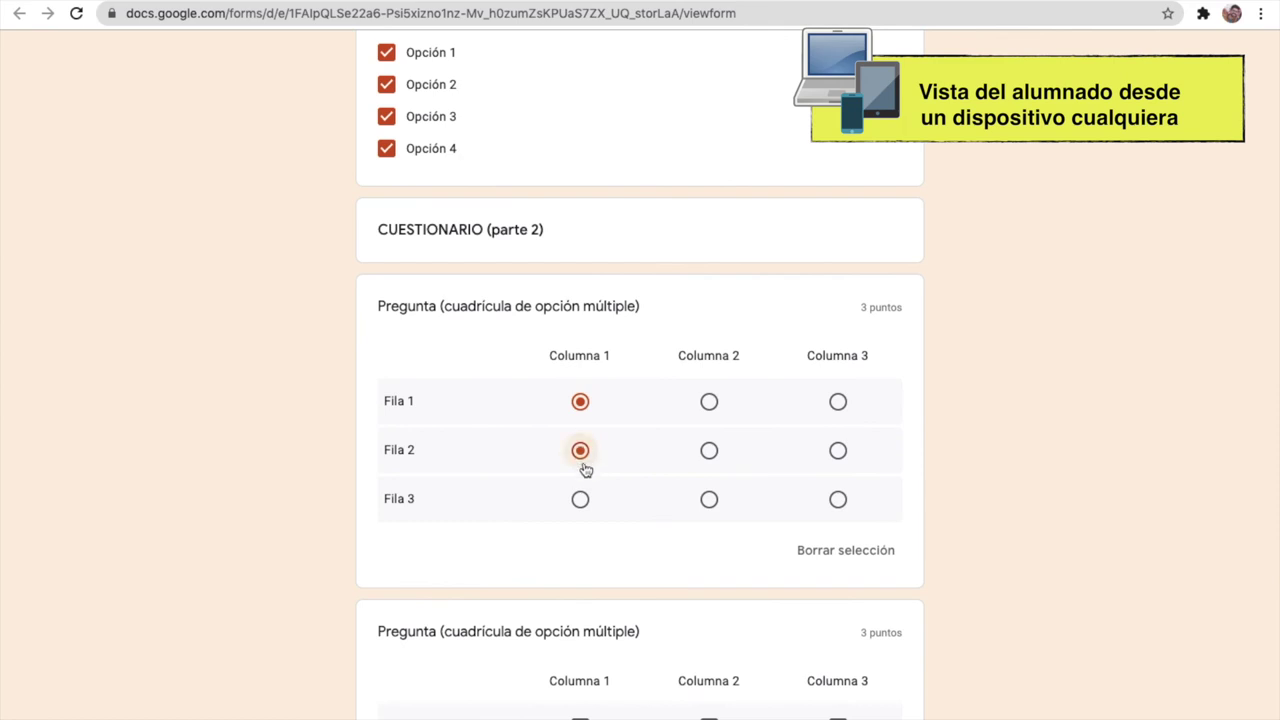
left_click(581, 497)
- In the checkbox grid, tick Columna 1 and Columna 2 for all three rows and Columna 3 for Fila 1 and Fila 2
scroll(586, 500, "down", 3)
left_click(580, 478)
left_click(580, 527)
left_click(580, 576)
left_click(709, 576)
left_click(709, 527)
left_click(709, 478)
left_click(838, 478)
left_click(838, 527)
- Submit the completed quiz and view its score
left_click(430, 656)
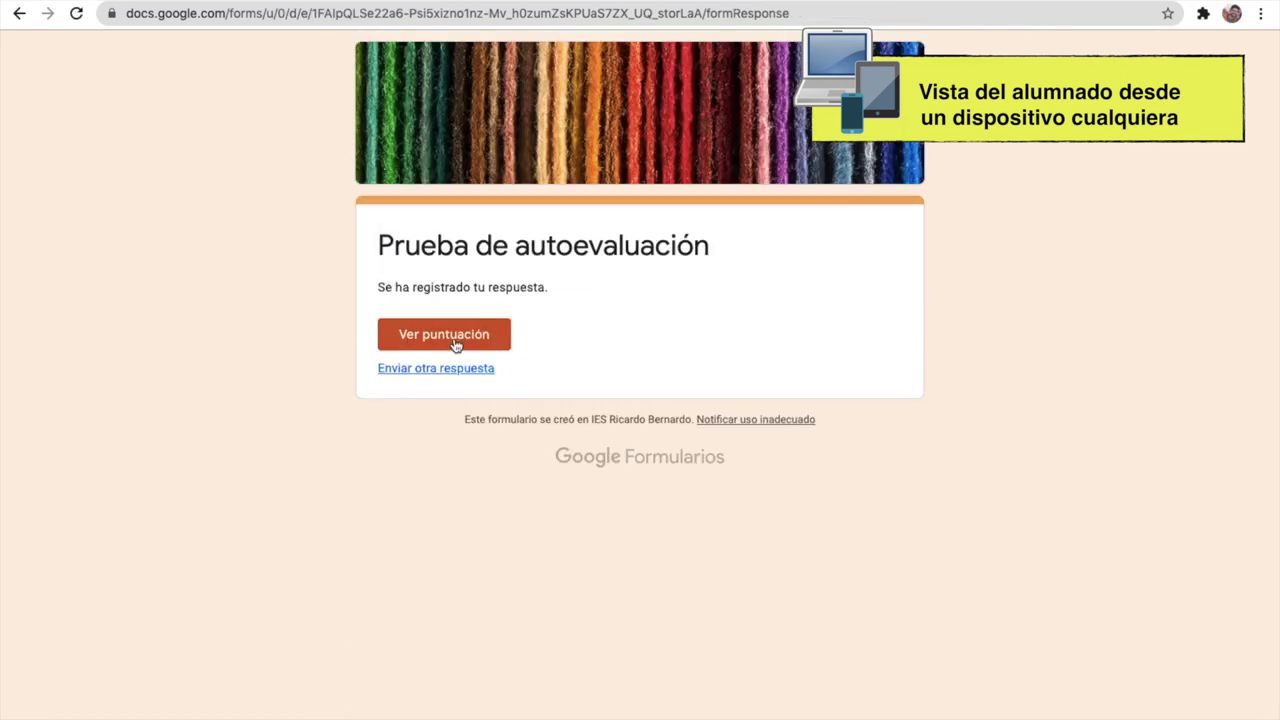
left_click(454, 344)
scroll(806, 338, "up", 5)
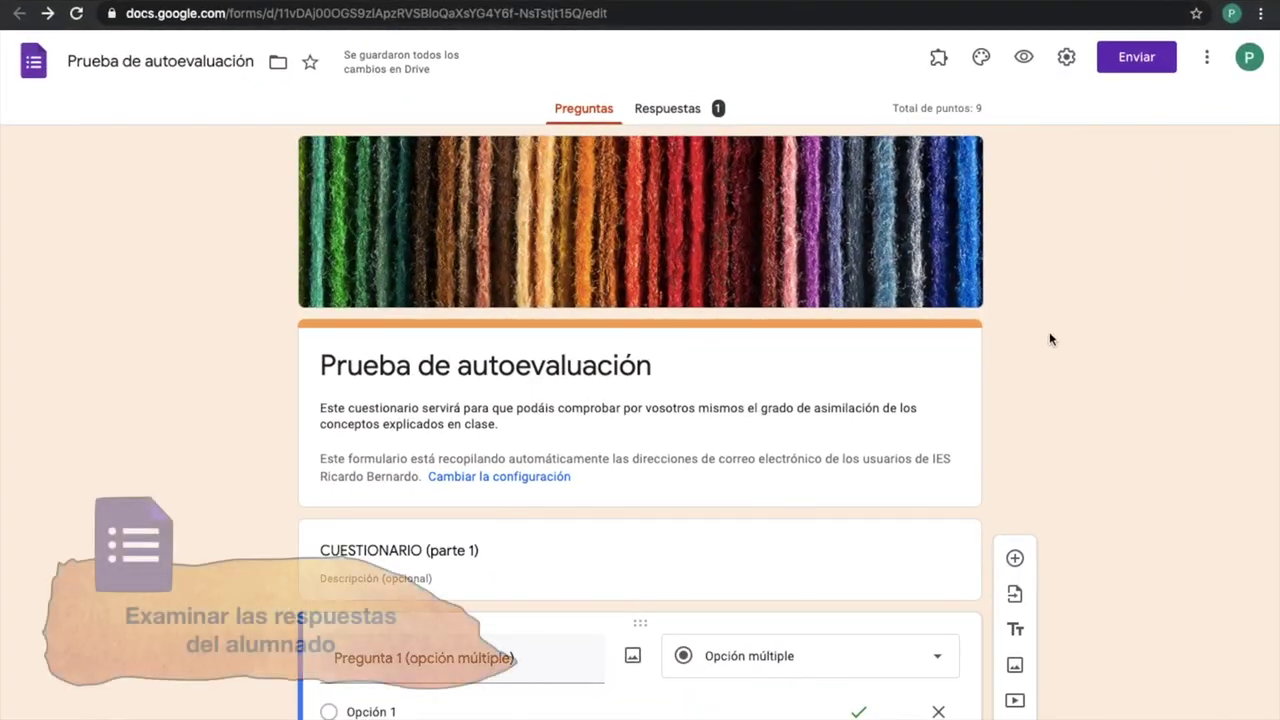
- Examine the quiz responses by summary, by question and individually, and call up the spreadsheet option for them
left_click(686, 107)
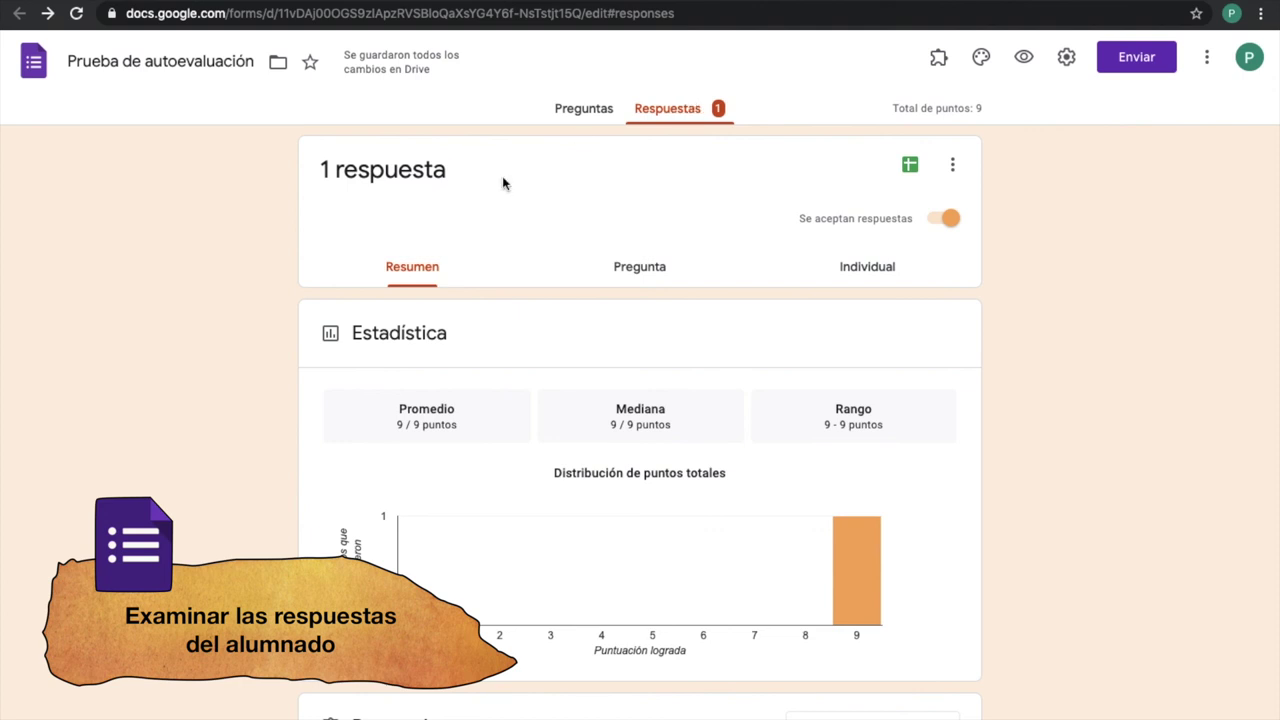
left_click(638, 280)
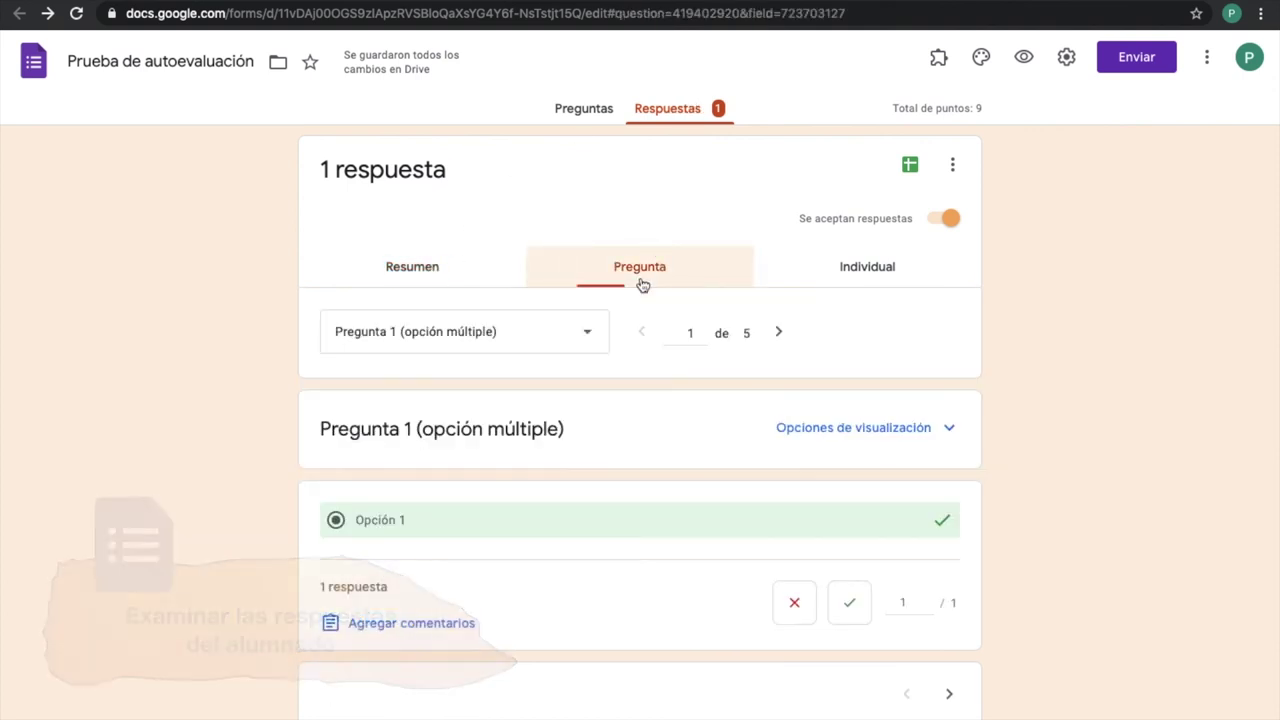
left_click(859, 273)
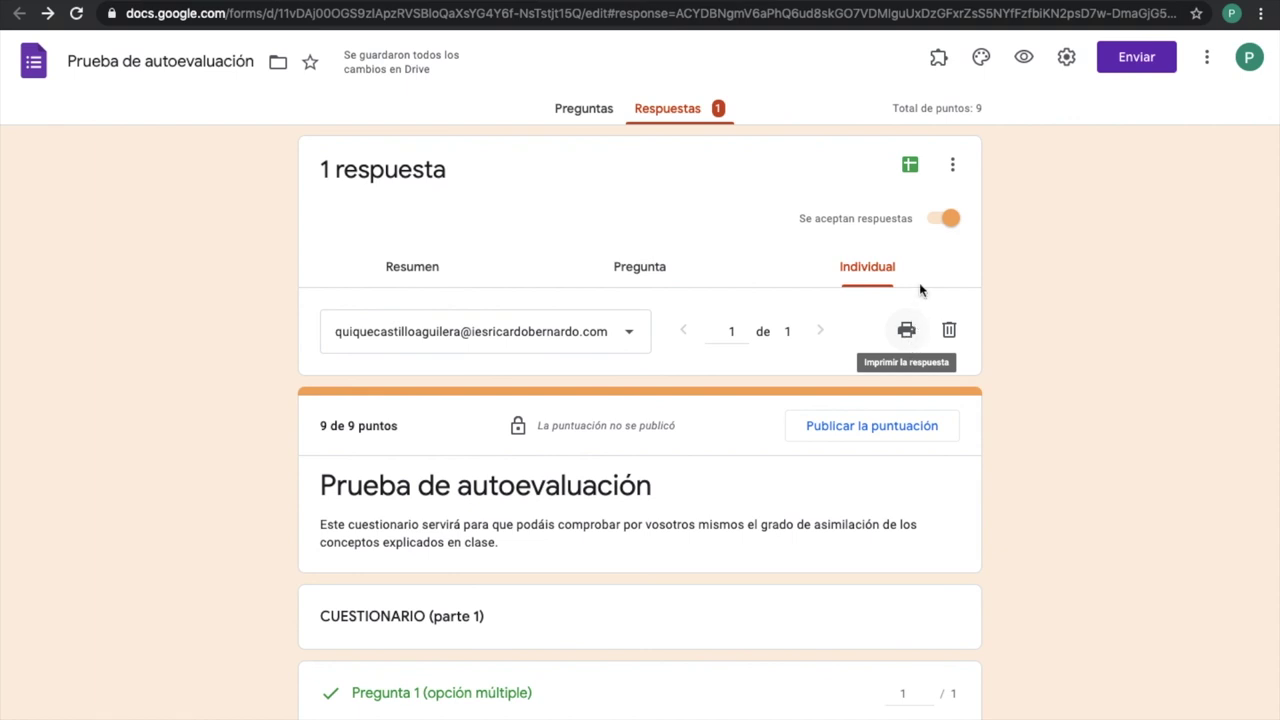
left_click(910, 166)
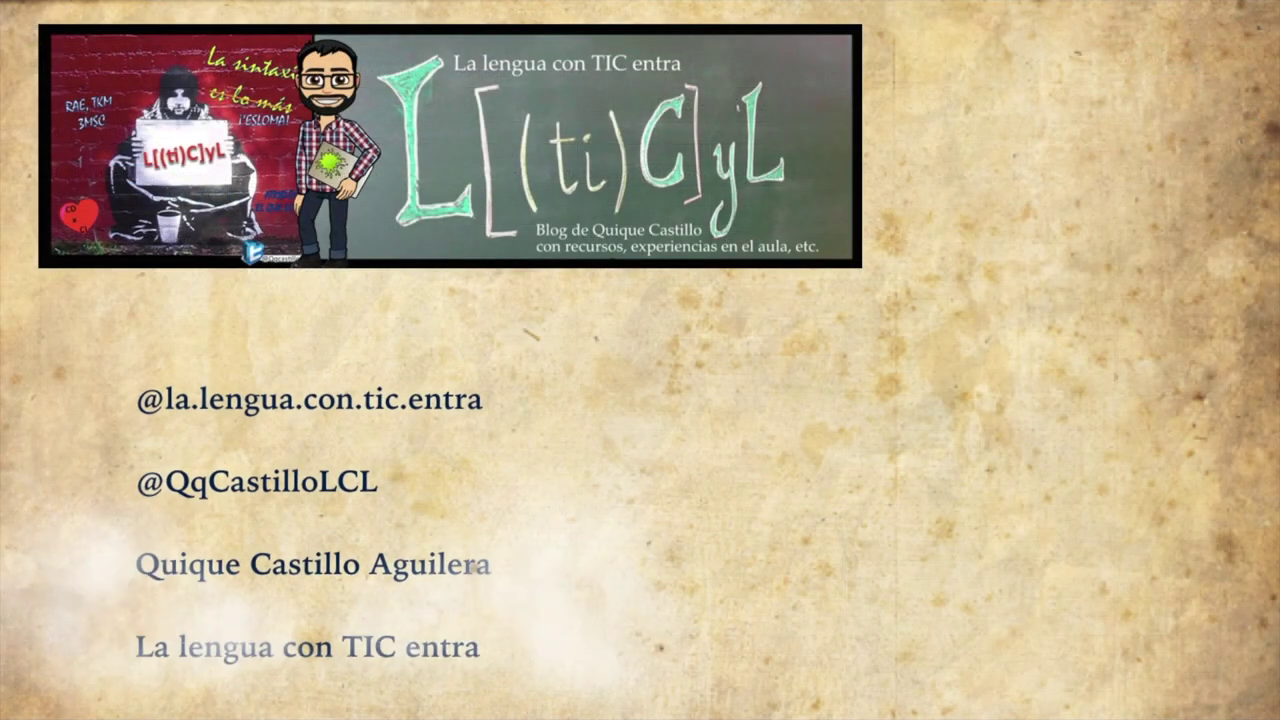